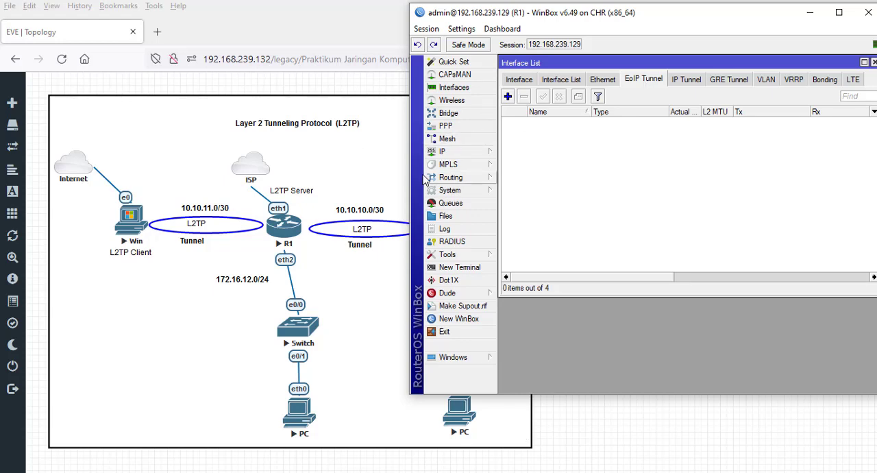
- Enable the L2TP server in the PPP settings with default-encryption as the default profile
click(459, 131)
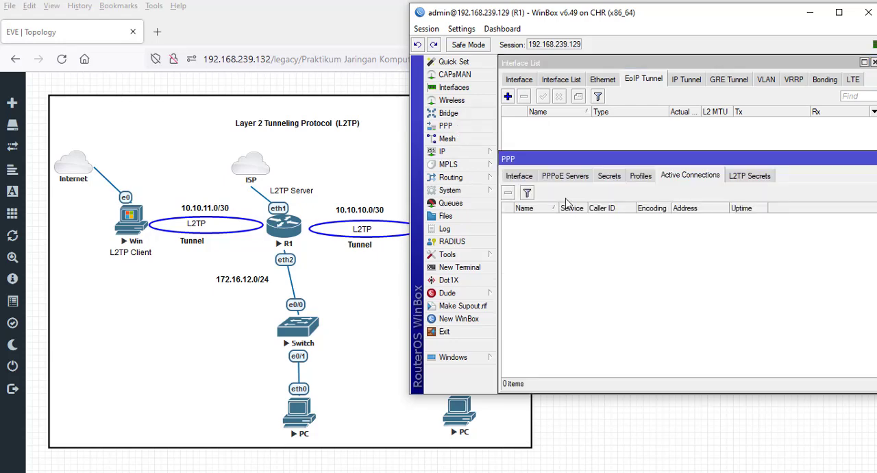
drag(589, 164, 586, 127)
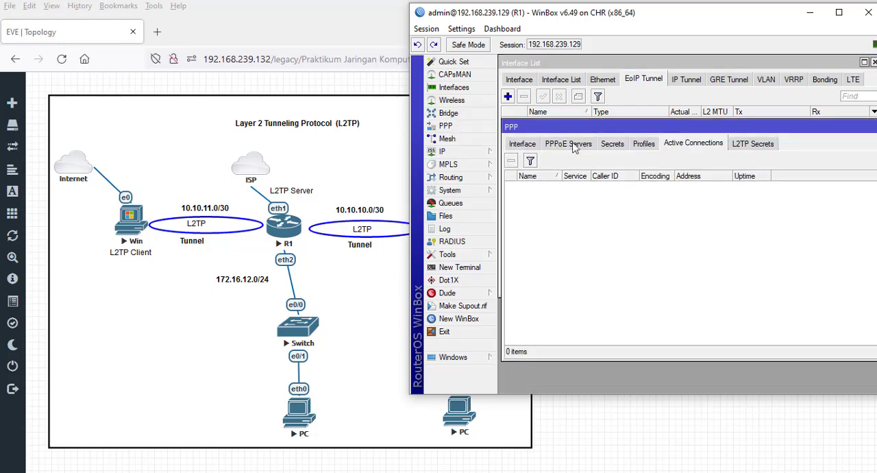
click(523, 145)
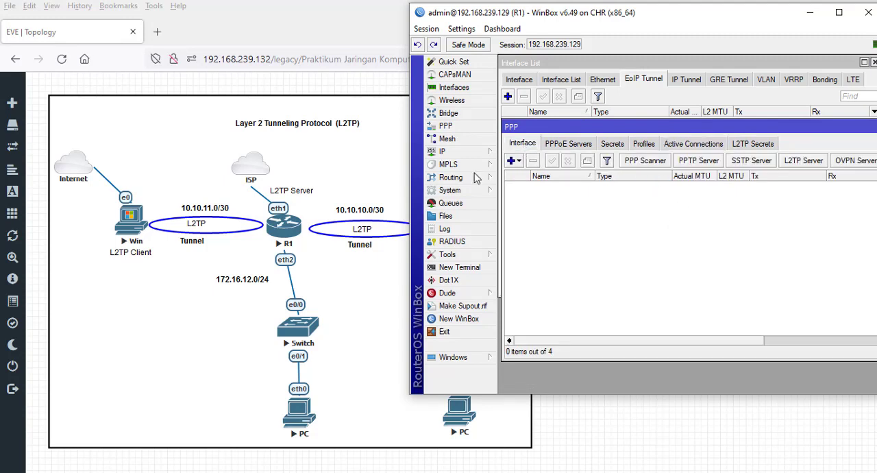
click(804, 168)
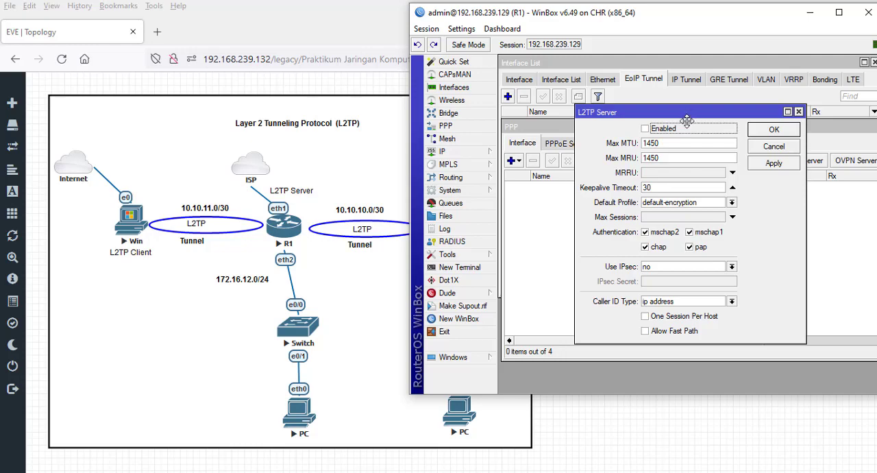
drag(686, 115, 629, 190)
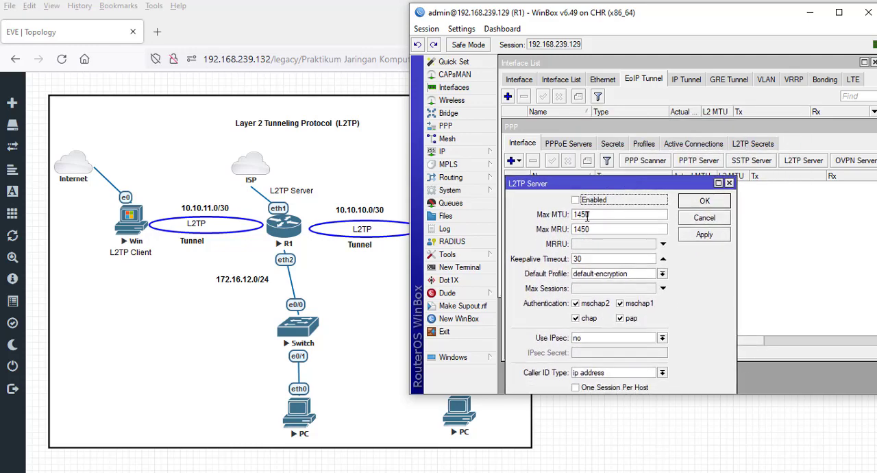
click(576, 201)
click(662, 274)
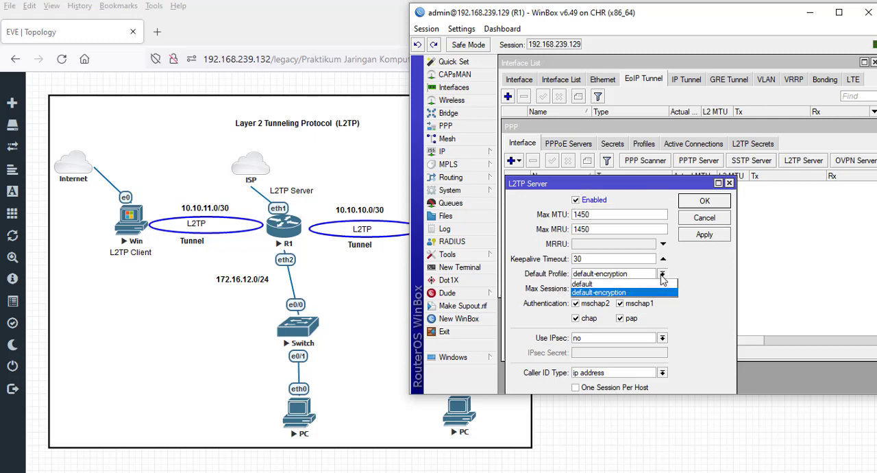
click(610, 292)
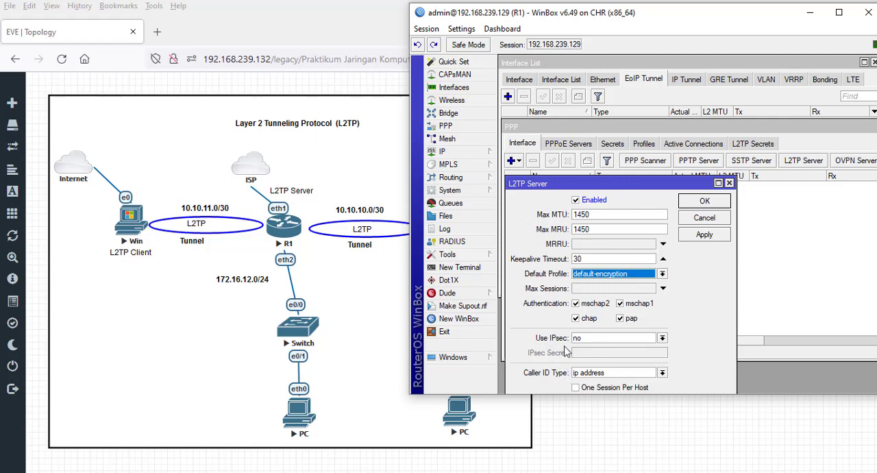
- Set Use IPsec to yes for the L2TP server, enter the IPsec secret, and save the server settings
click(662, 338)
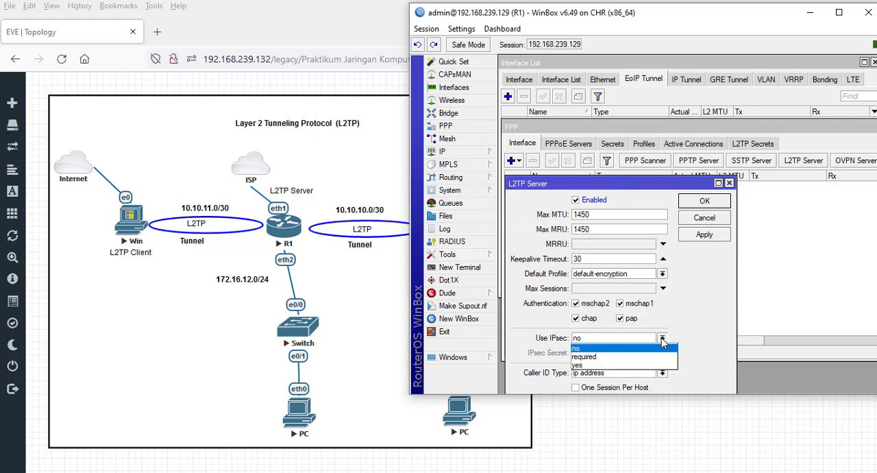
click(584, 364)
click(614, 351)
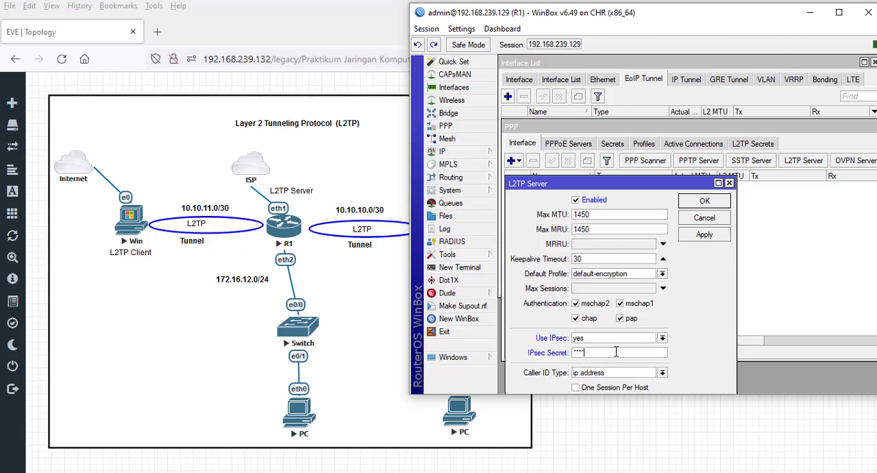
click(454, 33)
click(478, 59)
click(713, 203)
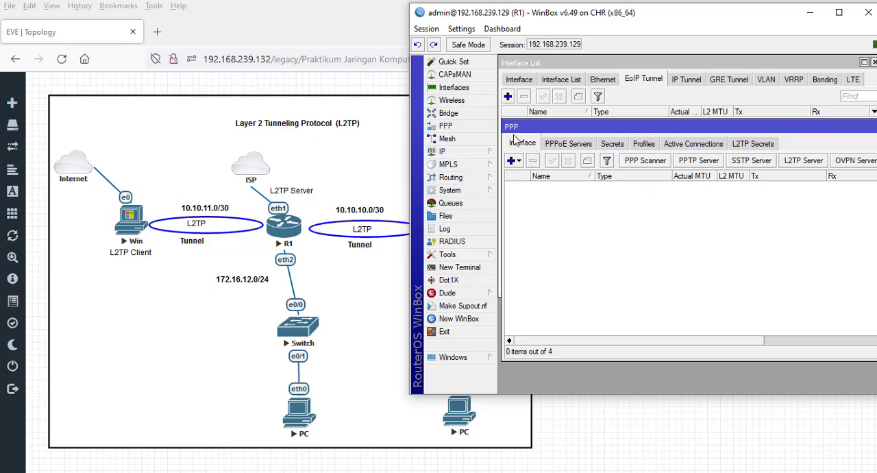
click(614, 146)
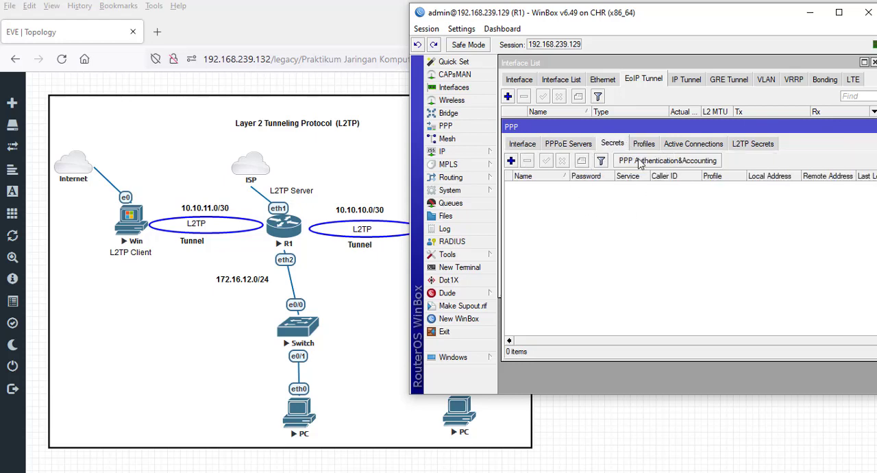
click(648, 149)
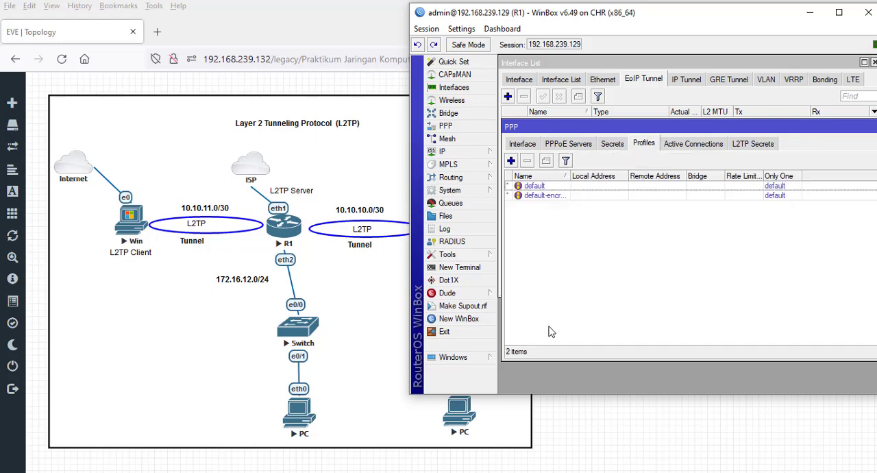
click(610, 146)
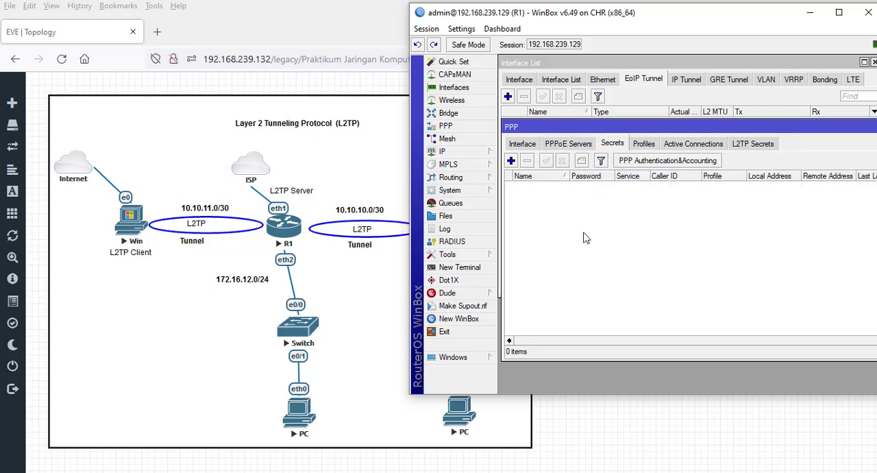
click(646, 148)
click(610, 146)
click(649, 149)
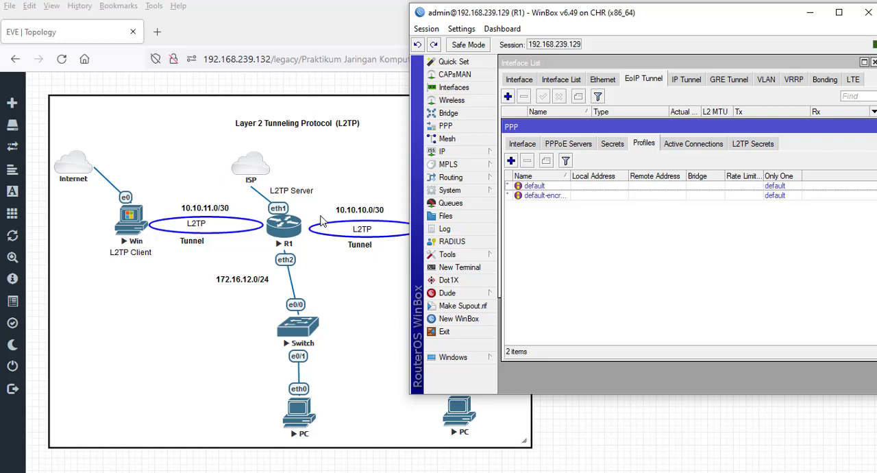
- Create an IP pool named pooll2tprouter with the address range 10.10.10.2-10.10.10.5
click(470, 151)
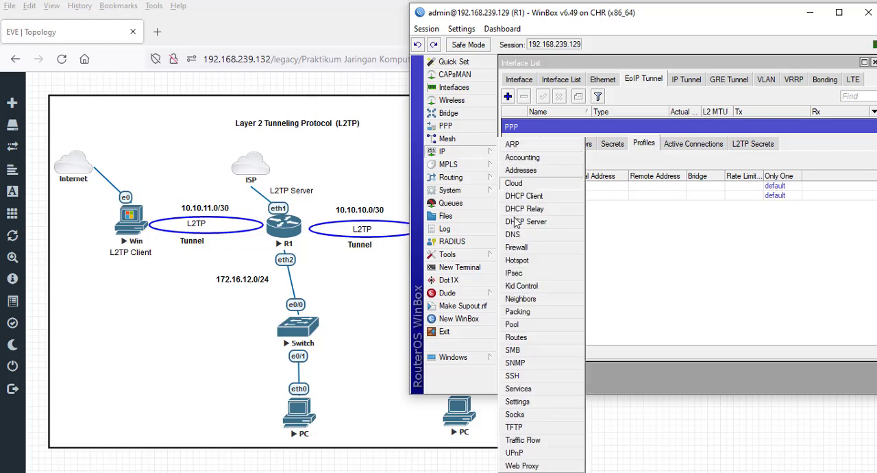
click(530, 322)
click(562, 145)
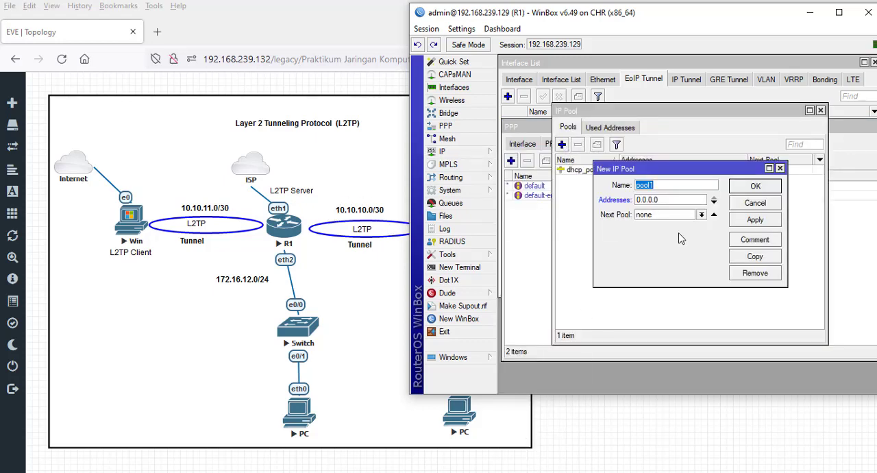
click(674, 185)
text(l2tprouter)
click(674, 198)
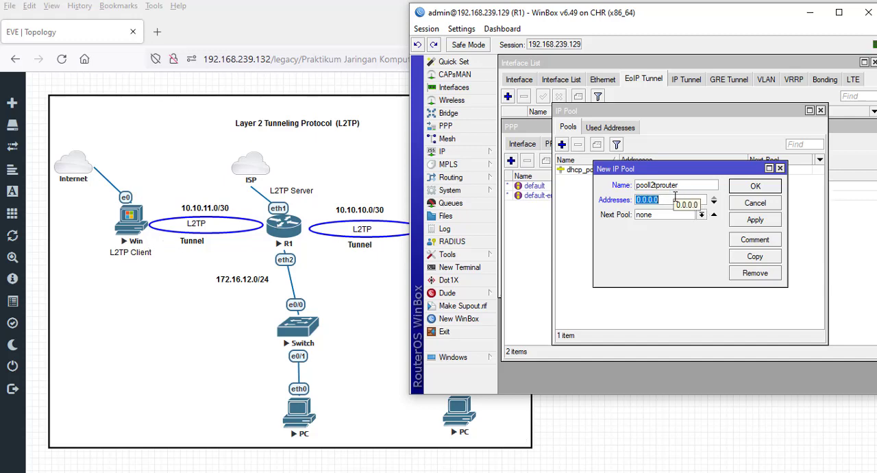
text(10.10.10)
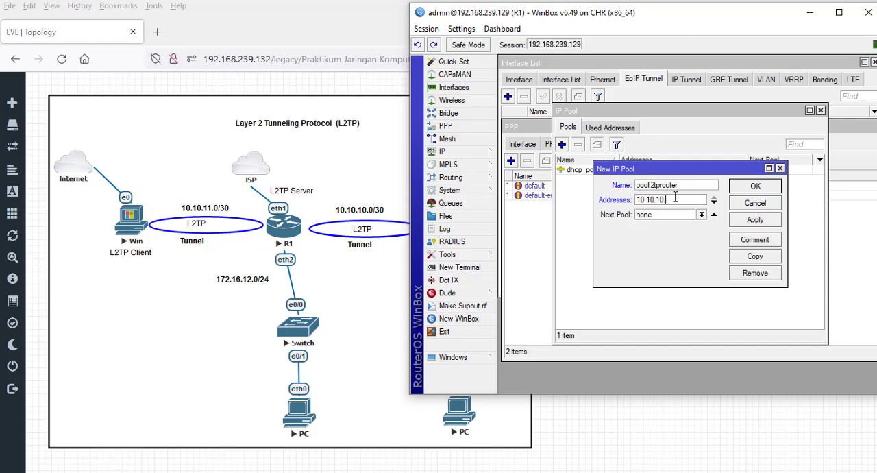
text(.2-10.10.10.5)
click(759, 221)
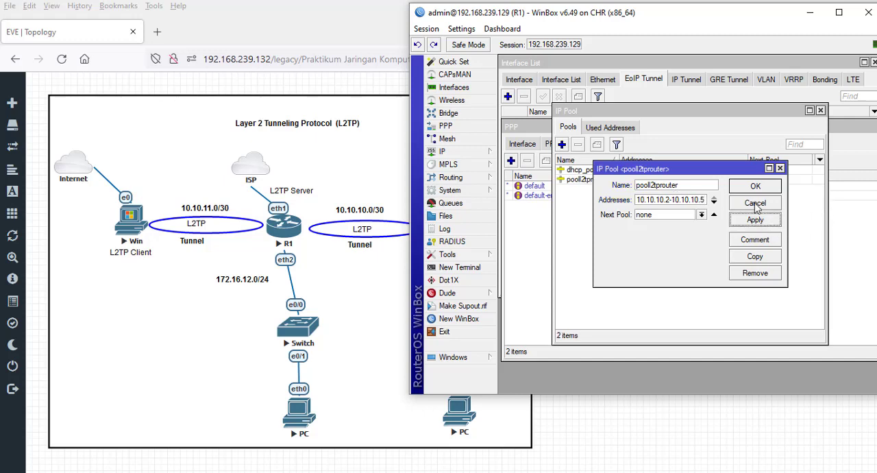
click(756, 189)
- Create an IP pool named pooll2tpwin with the address range 10.10.11.2-10.10.11.5
click(561, 144)
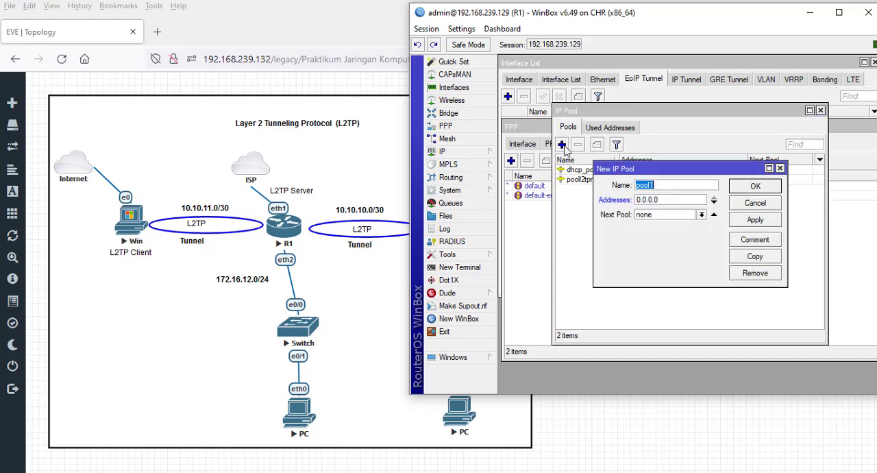
click(683, 187)
key(Tab)
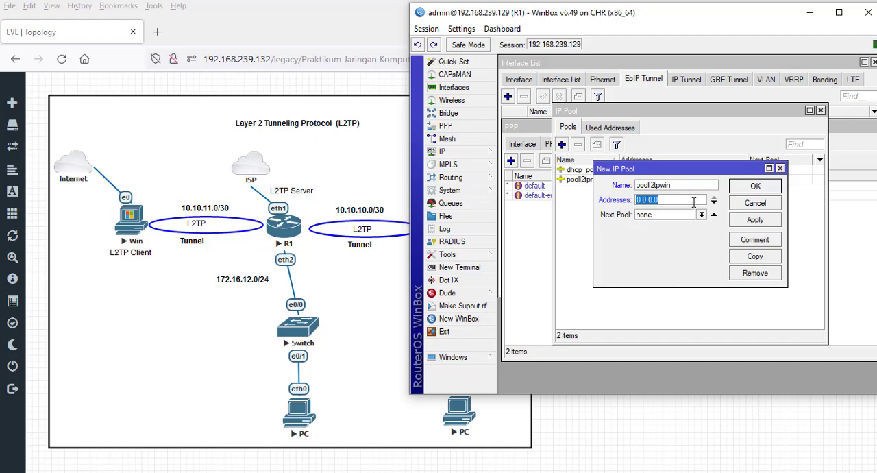
text(10.10.11.2-10.10.11.5)
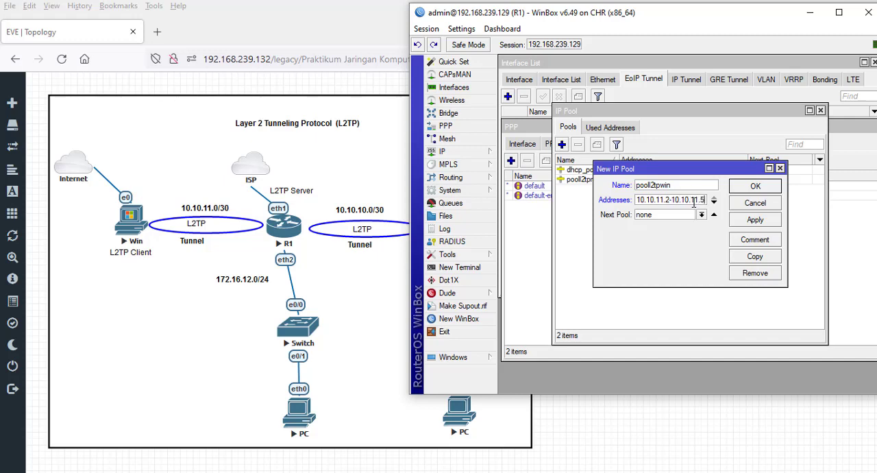
click(755, 219)
click(753, 186)
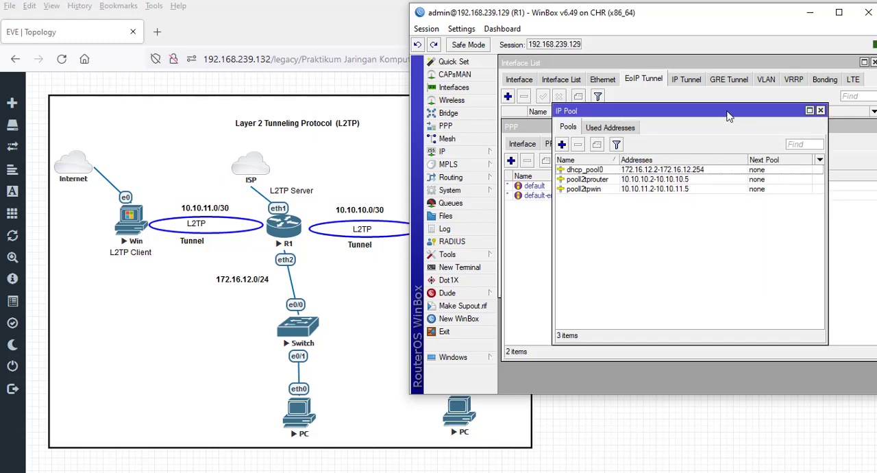
drag(728, 115, 708, 233)
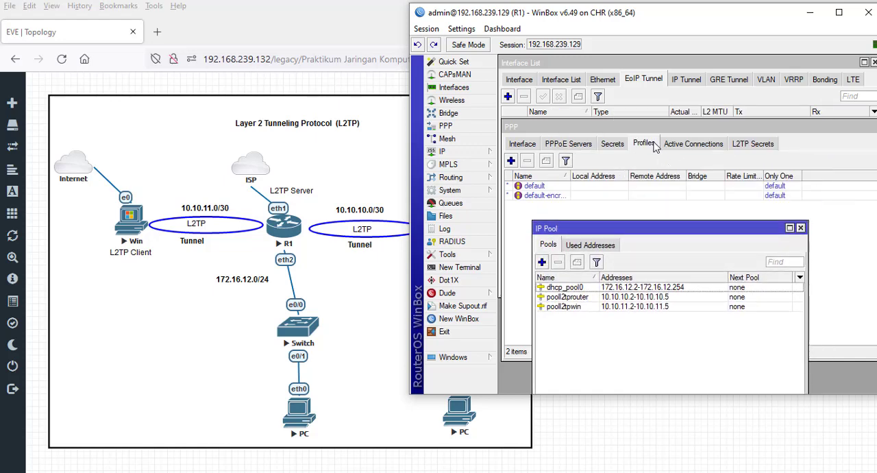
click(613, 145)
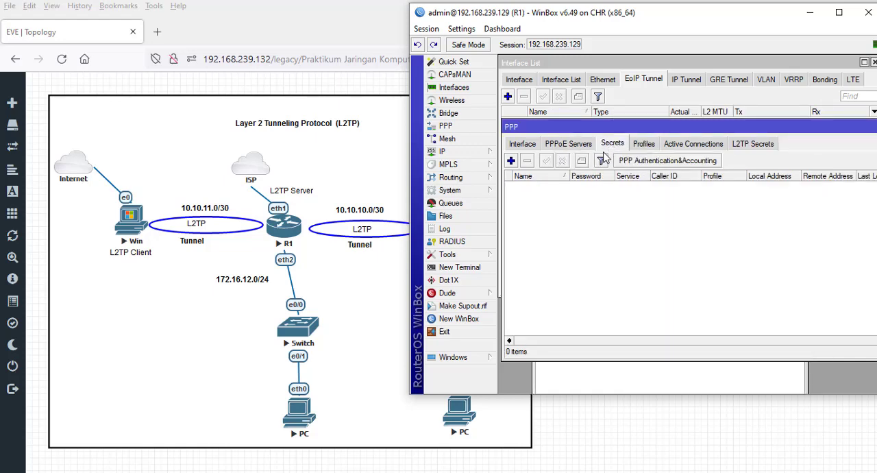
click(640, 145)
click(510, 160)
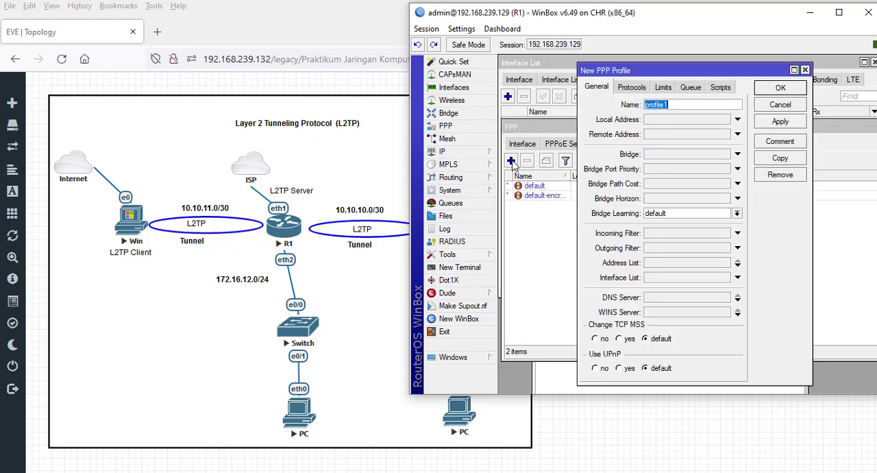
click(781, 106)
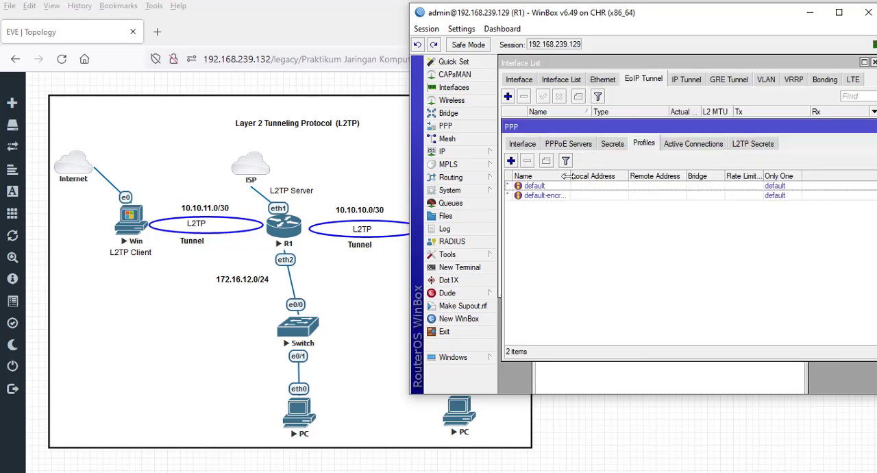
drag(567, 176, 601, 176)
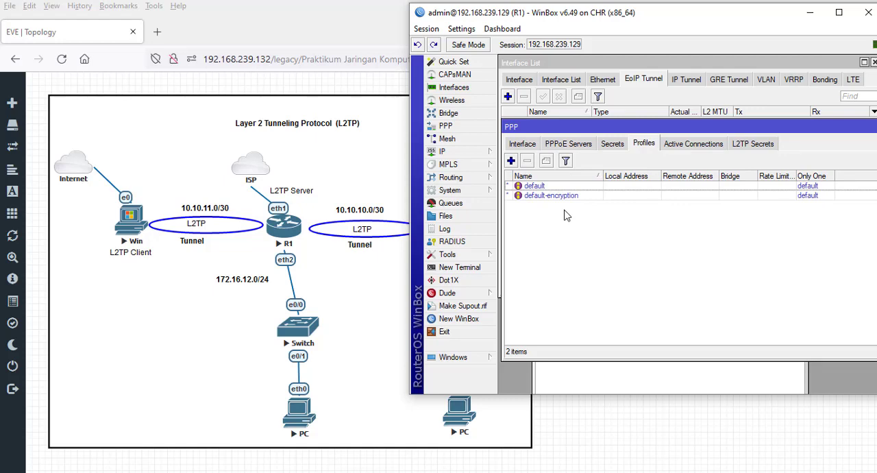
click(510, 160)
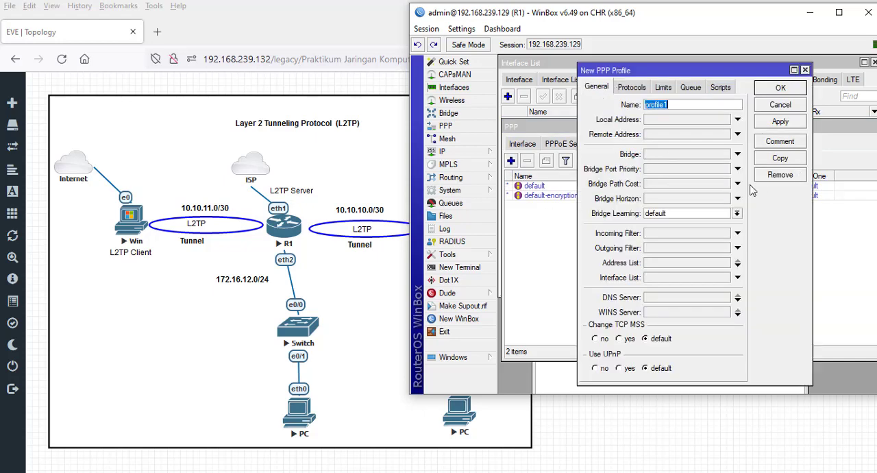
click(780, 104)
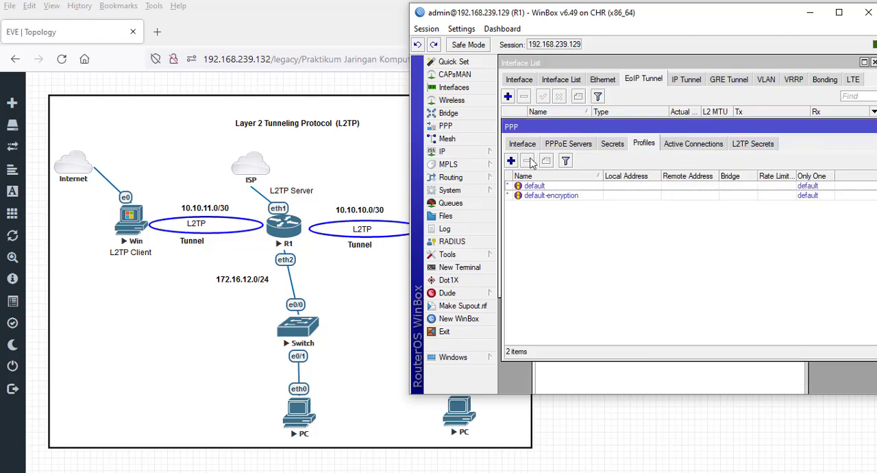
- Start a new PPP profile named profilerouter with local address 10.10.10.1 and pooll2tprouter as the remote address
click(510, 162)
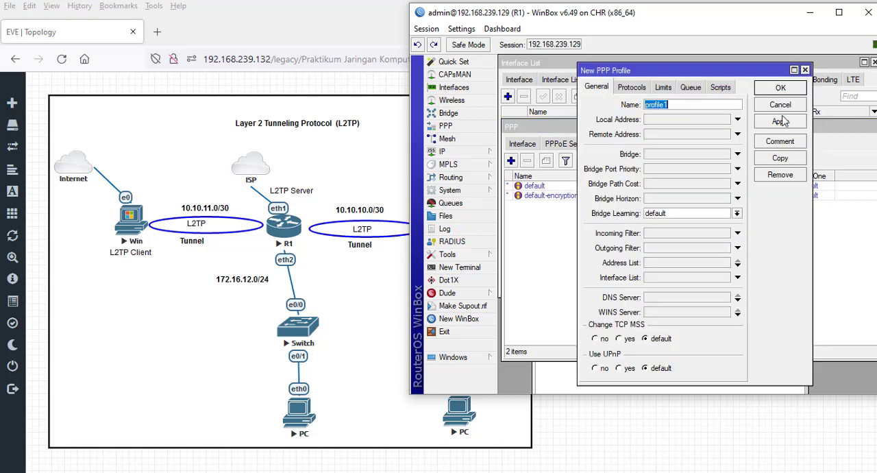
click(696, 104)
click(737, 120)
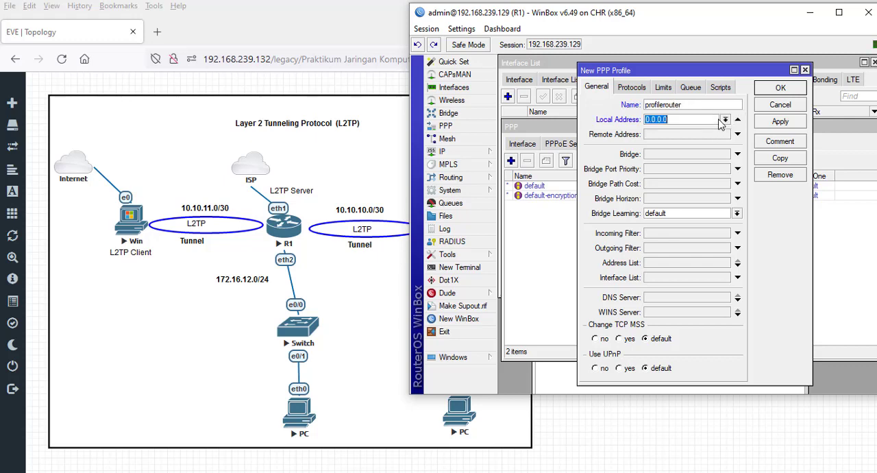
text(10.10.10.1)
click(738, 134)
click(725, 135)
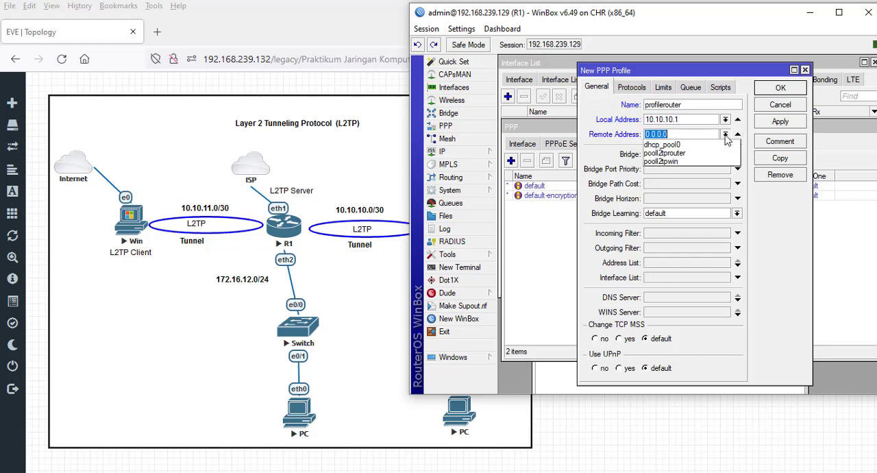
click(668, 153)
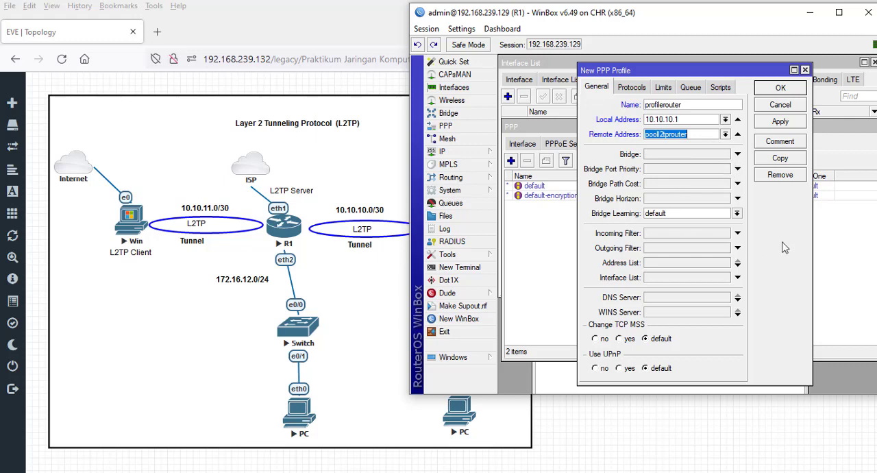
- Set Use Encryption to yes and Only One to no for profilerouter, and save the profile
click(631, 88)
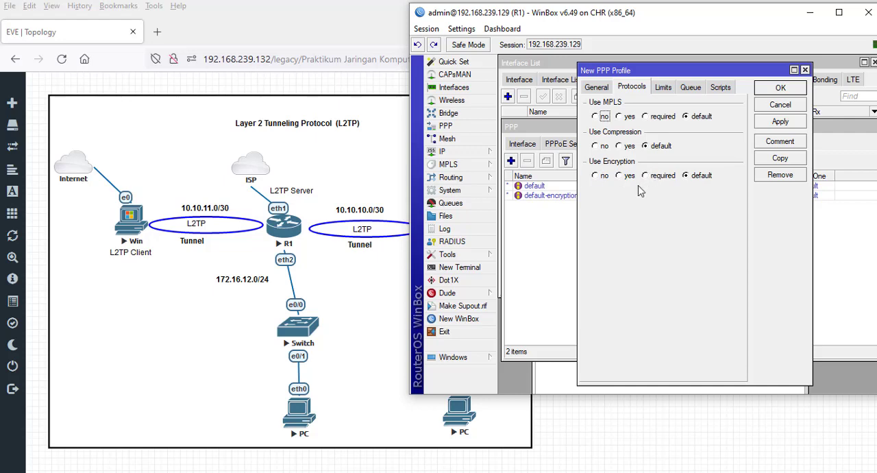
click(621, 175)
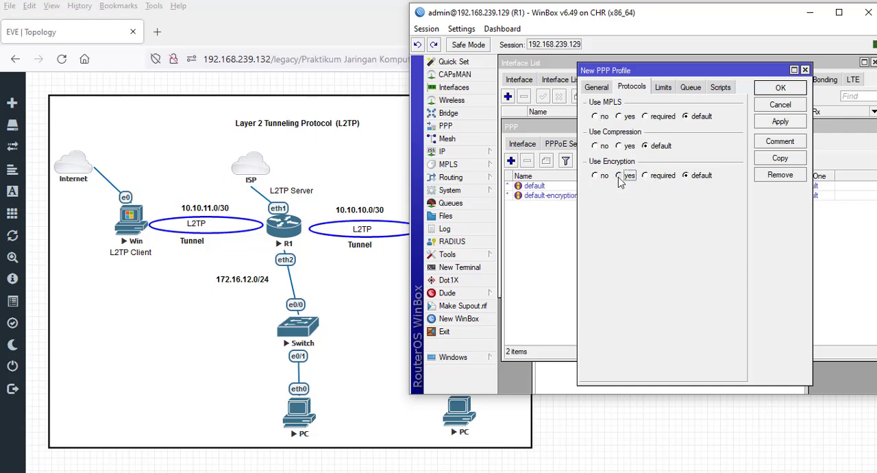
click(663, 89)
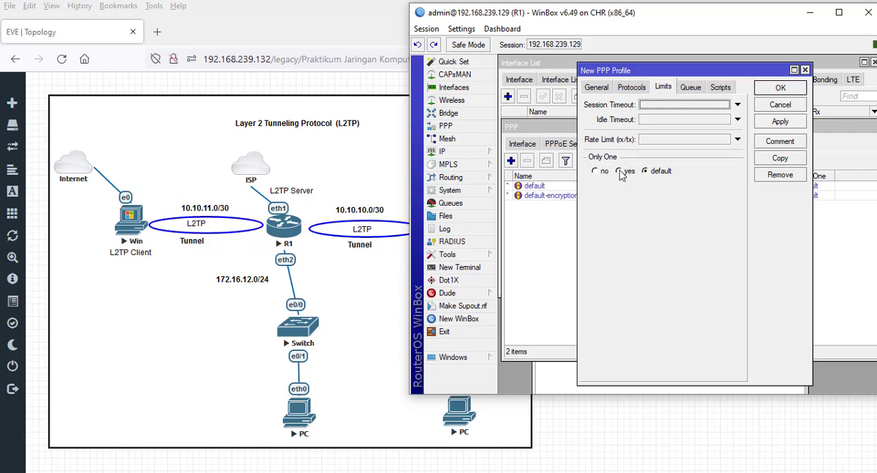
click(620, 171)
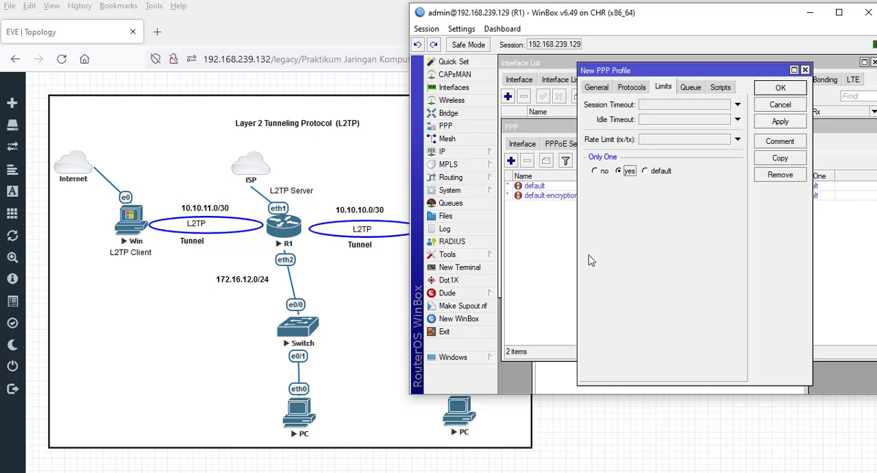
click(595, 172)
click(785, 124)
click(781, 88)
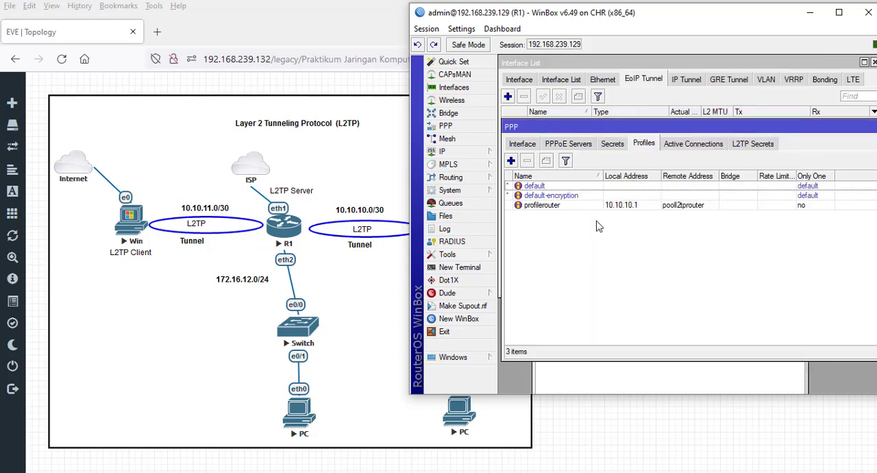
- Start a new PPP profile named profilewin with local address 10.10.11.1 and pooll2tpwin as the remote address
click(511, 161)
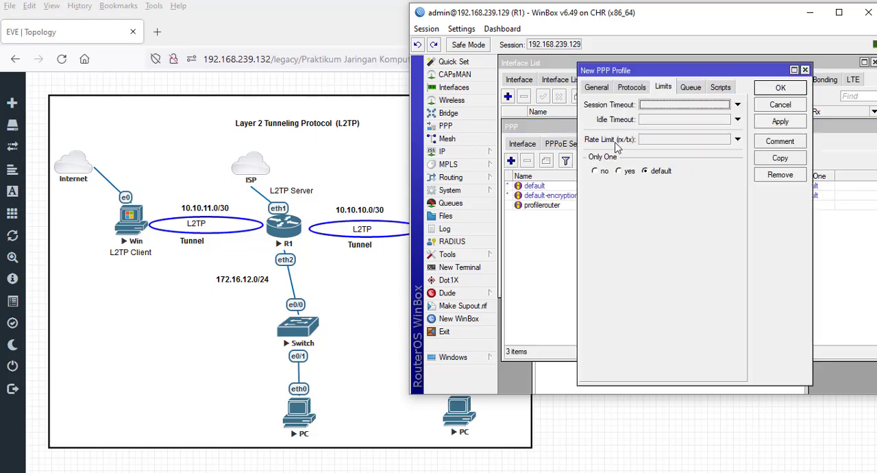
click(594, 88)
click(680, 105)
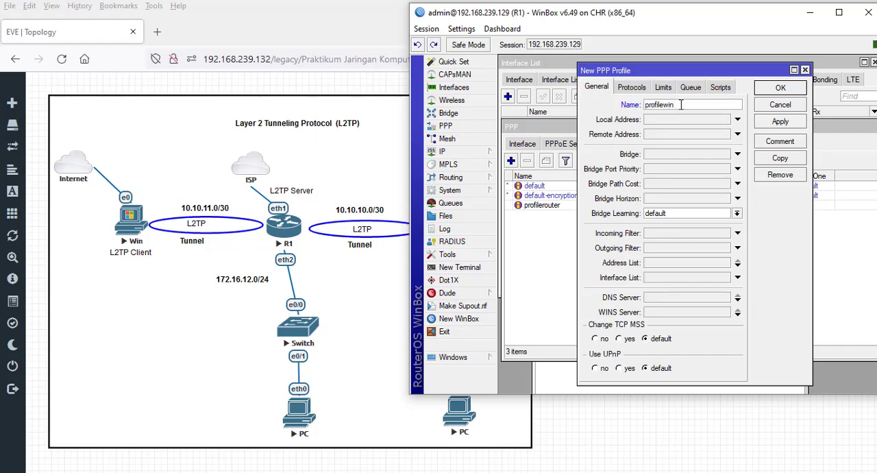
text(win)
click(693, 119)
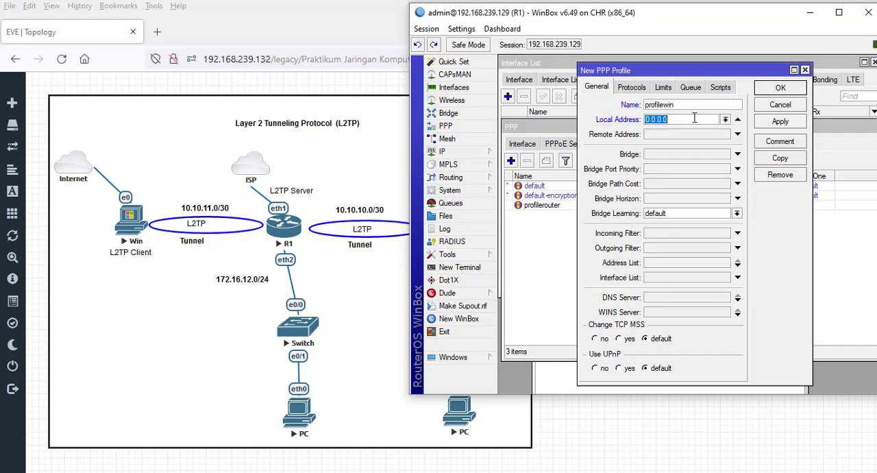
text(10.10.11.1)
click(737, 137)
click(725, 135)
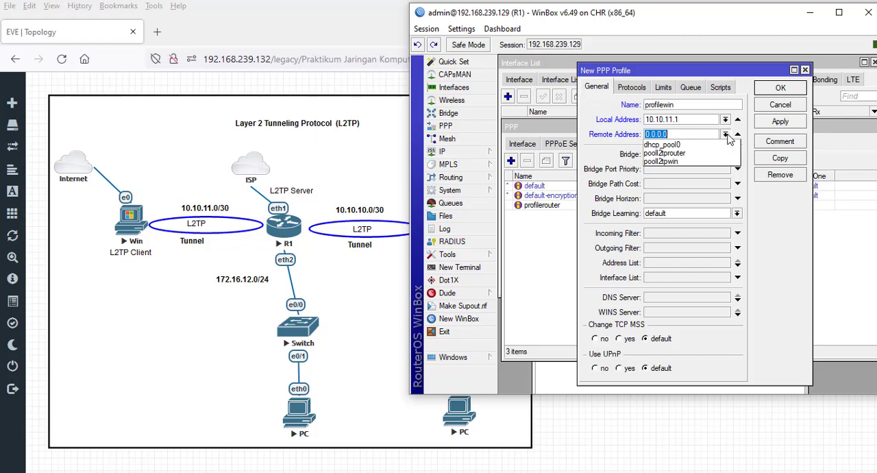
click(696, 162)
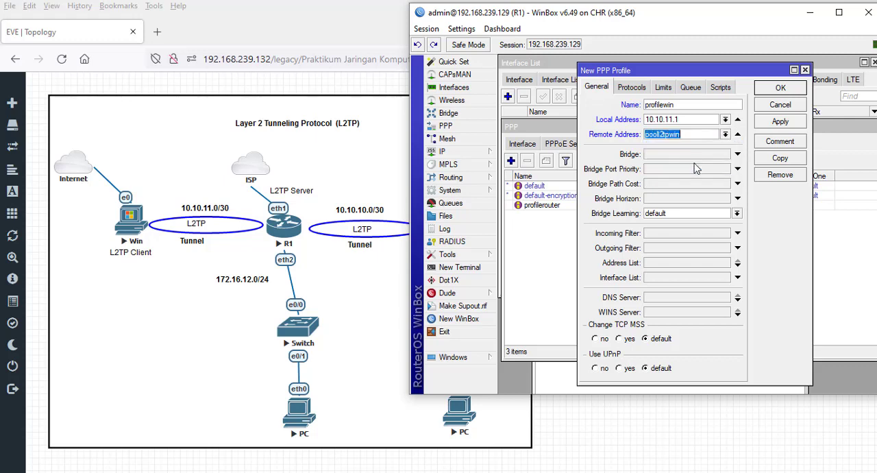
- Set Use Encryption to yes and Only One to no for profilewin, and save the profile
click(631, 88)
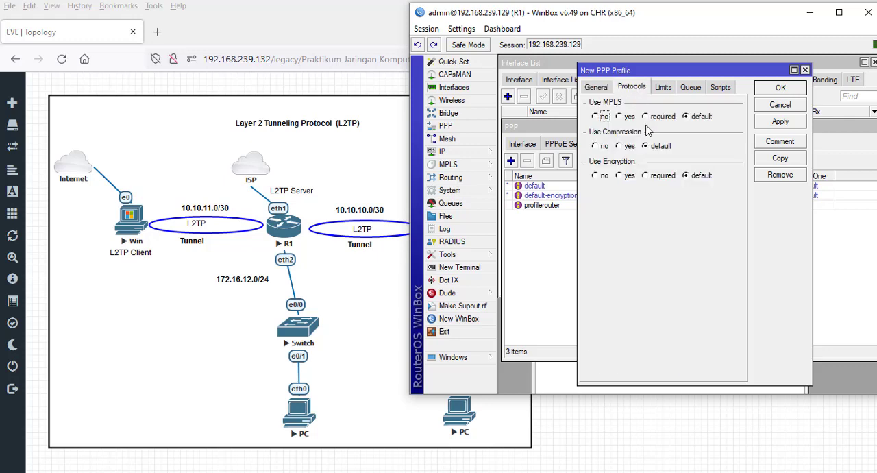
click(620, 176)
click(662, 88)
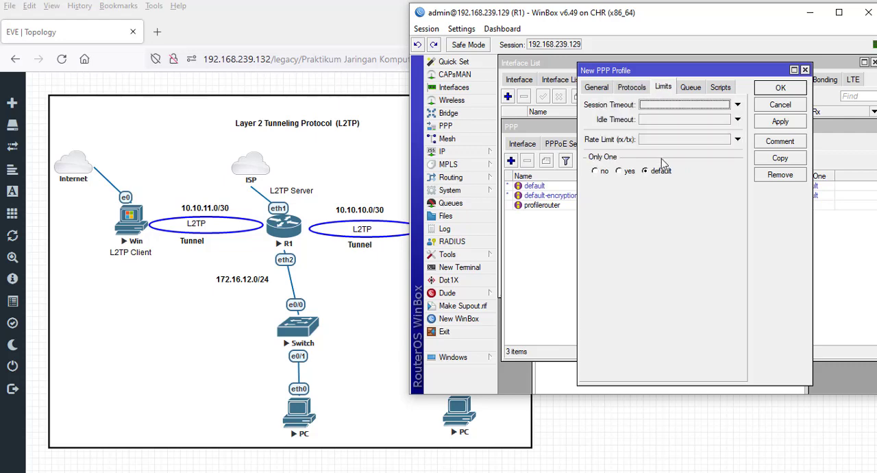
click(595, 171)
click(781, 121)
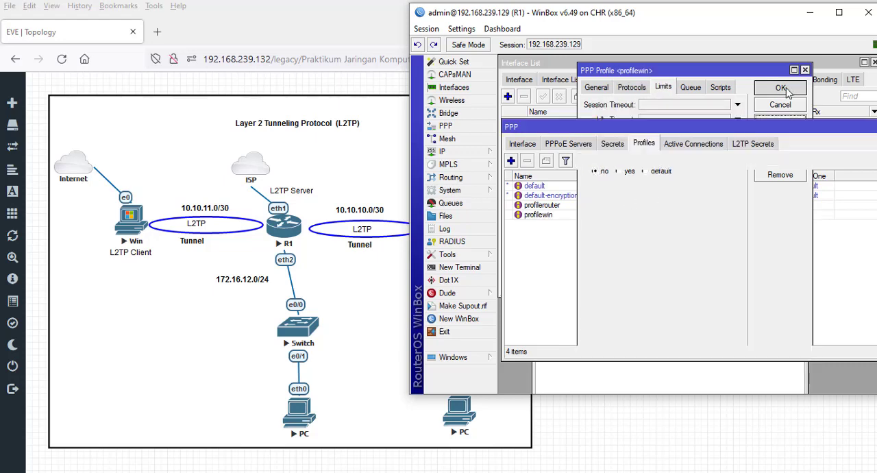
click(781, 88)
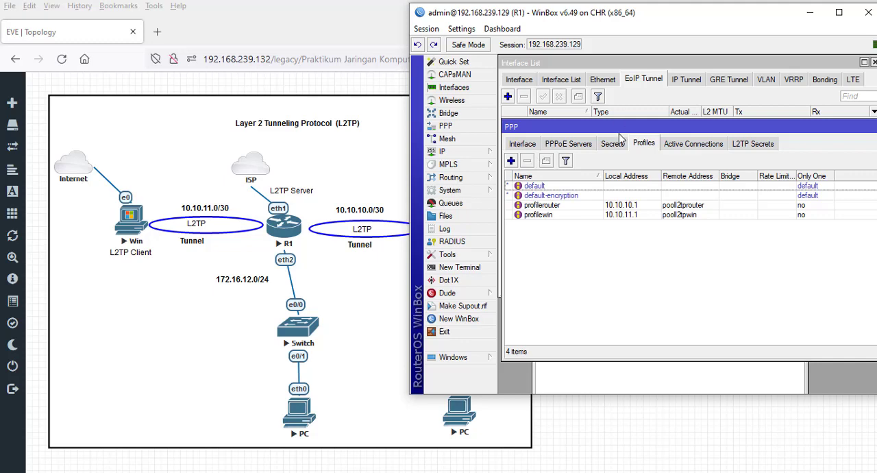
- Start a new PPP secret named userrouter and enter its password
click(612, 144)
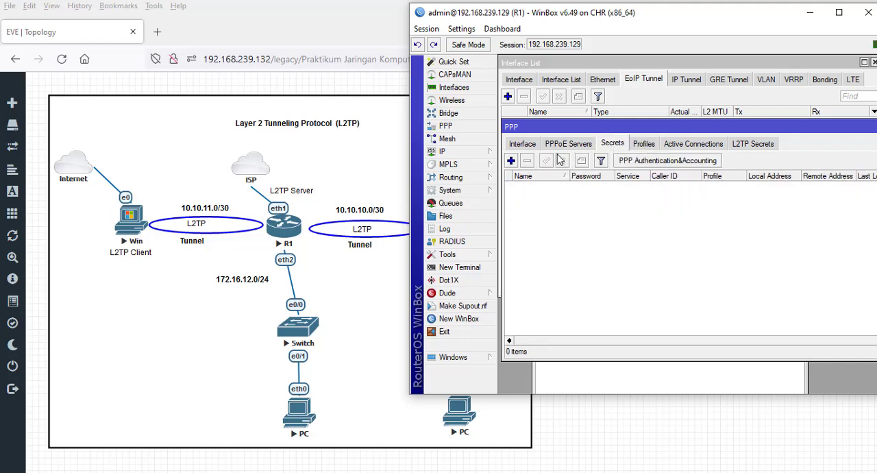
click(511, 161)
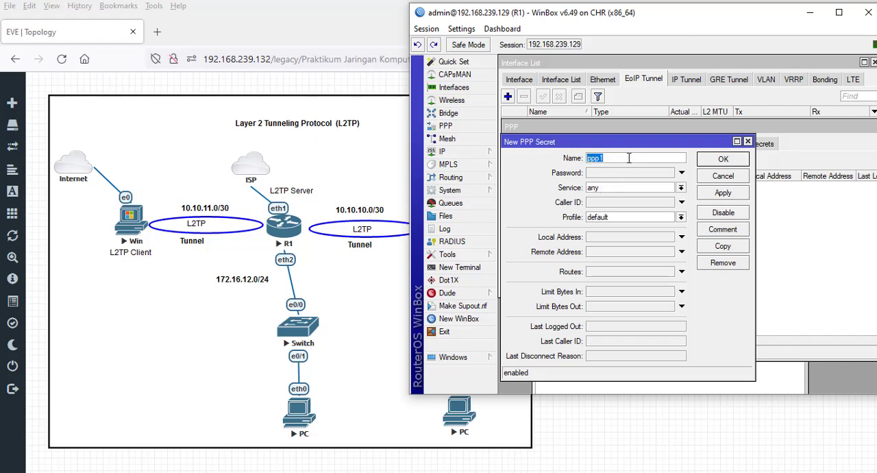
text(userrouter)
click(651, 173)
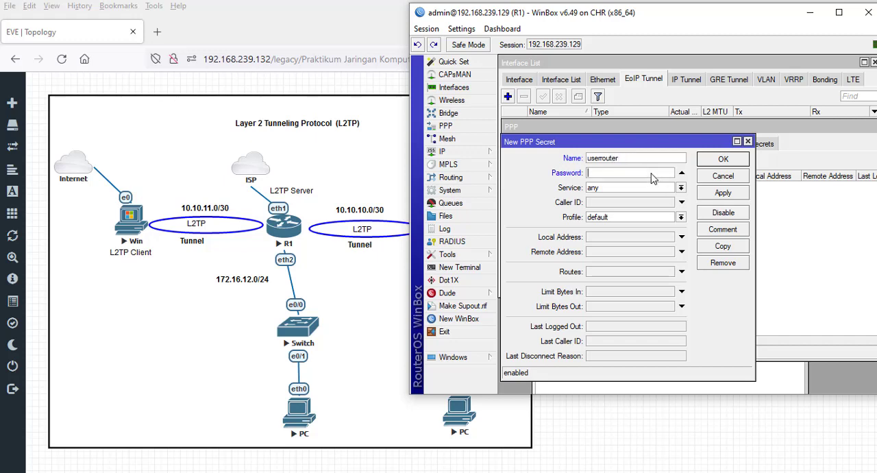
text(12345)
- Set the userrouter secret's service to l2tp and its profile to profilerouter, and save the secret
click(681, 188)
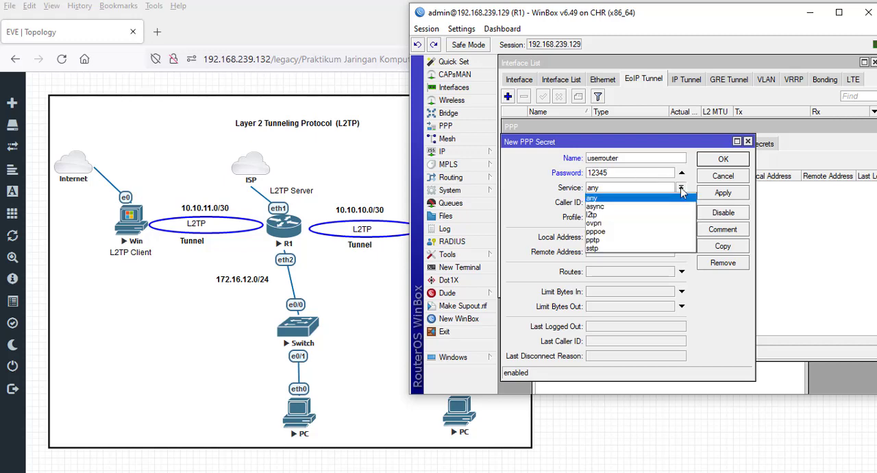
click(606, 219)
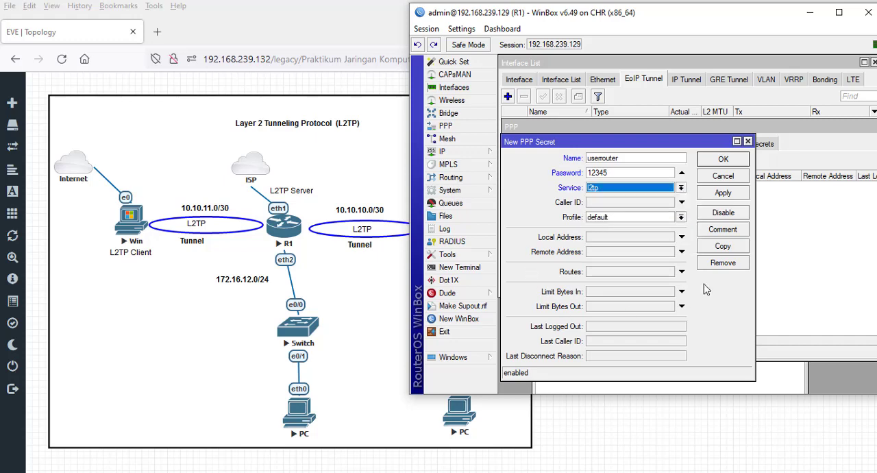
click(681, 218)
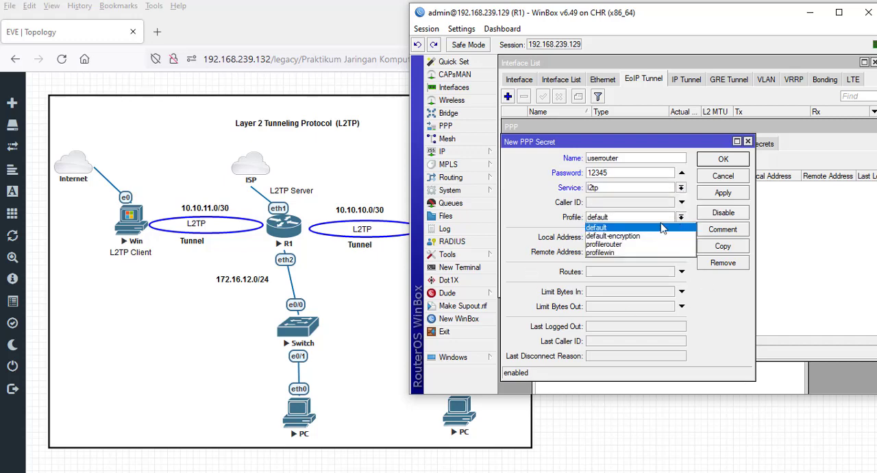
click(620, 245)
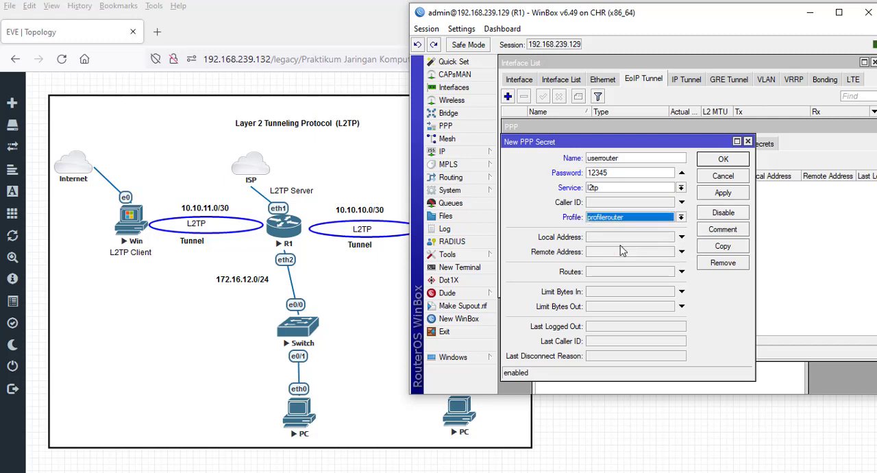
click(739, 195)
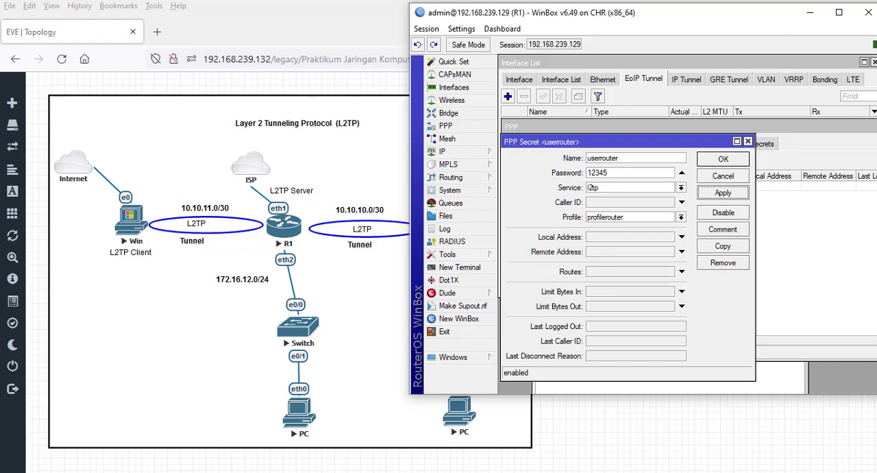
click(726, 160)
- Start a new PPP secret named userwin and enter its password
click(511, 160)
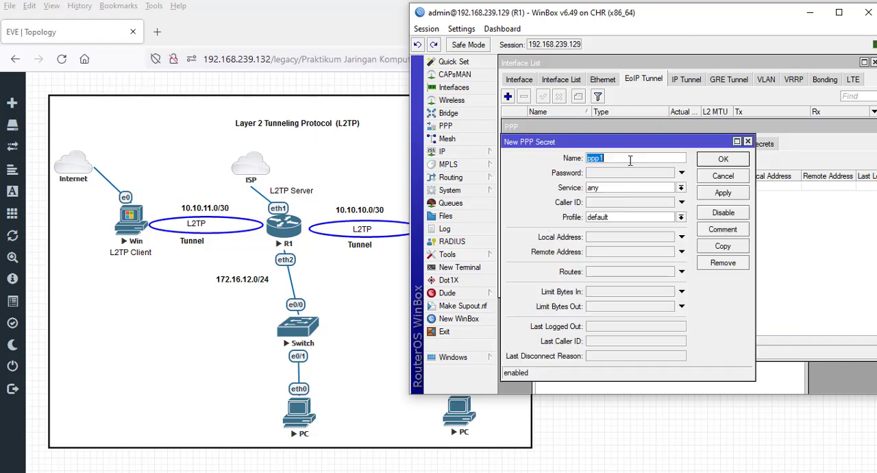
text(userwin)
click(654, 173)
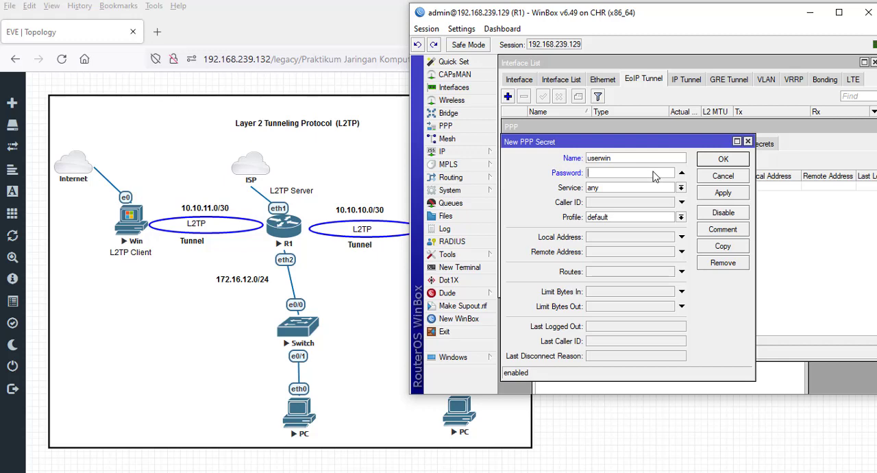
text(12345)
- Set the userwin secret's service to l2tp and its profile to profilewin, and save the secret
click(681, 188)
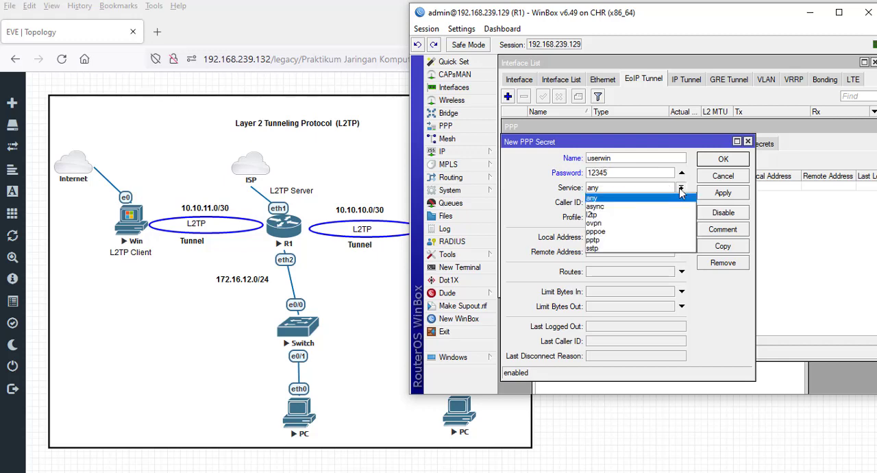
click(609, 215)
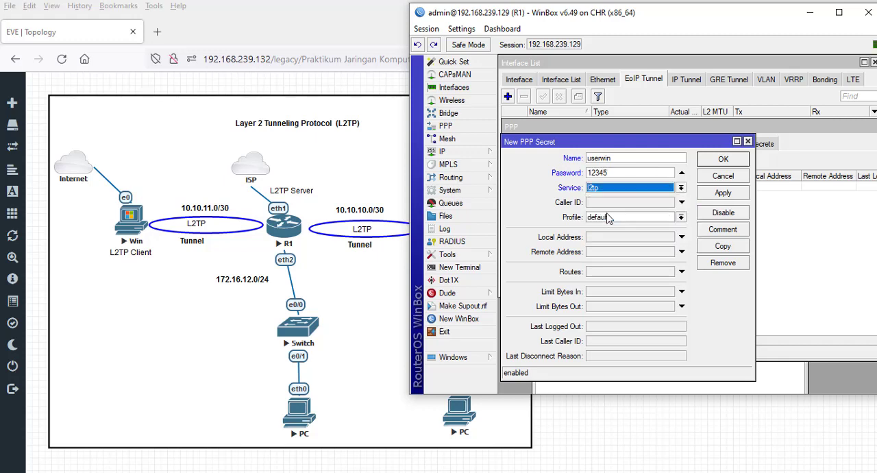
click(681, 217)
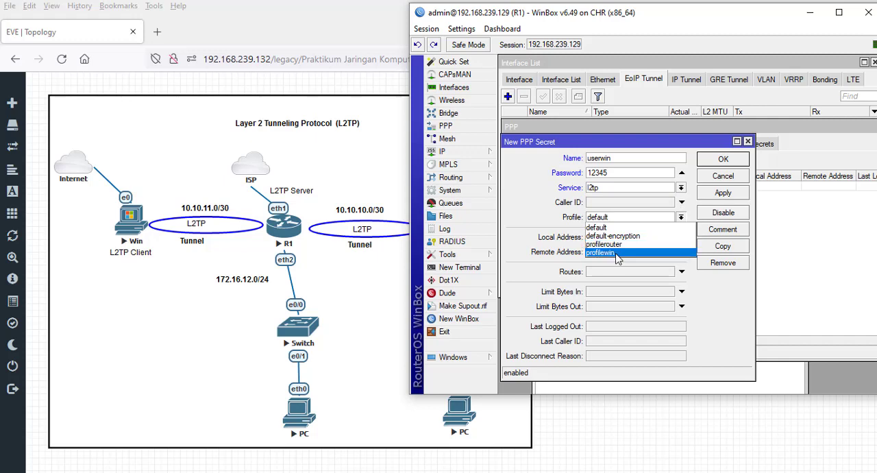
click(616, 253)
click(723, 192)
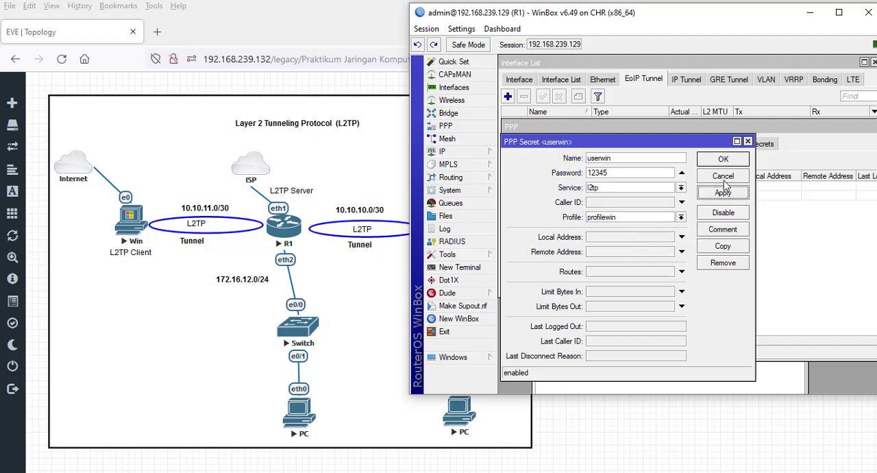
click(724, 162)
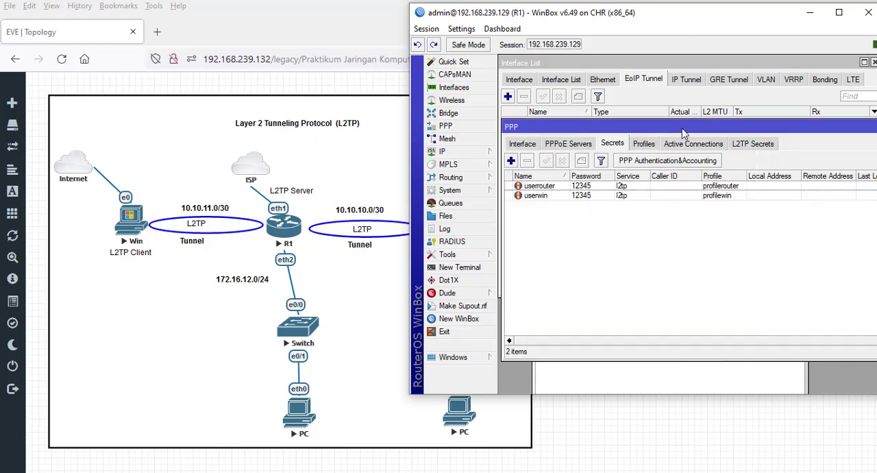
- Open a new WinBox session to router R2 at 192.168.239.130 from the discovered neighbors
mouse_move(682, 133)
mouse_down()
mouse_move(685, 176)
mouse_move(680, 131)
mouse_up()
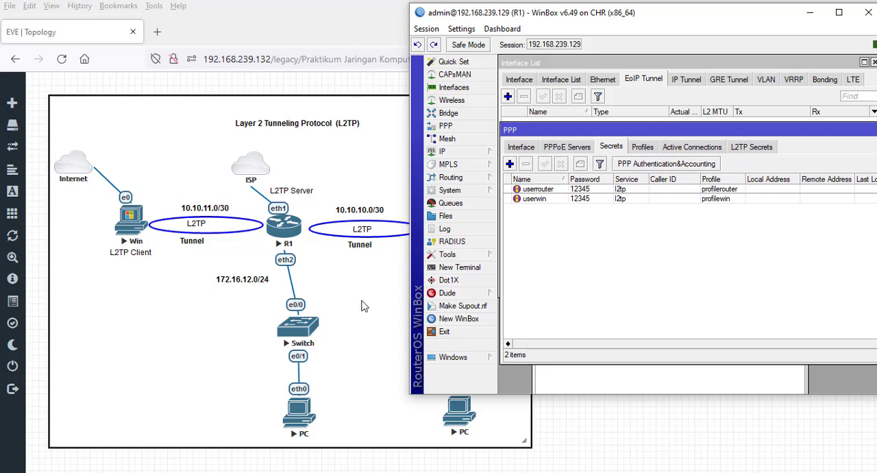
drag(615, 24, 605, 18)
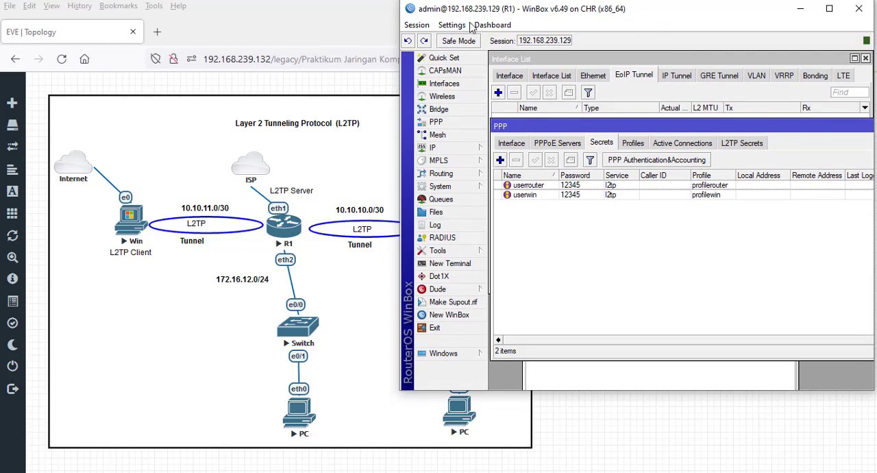
click(461, 316)
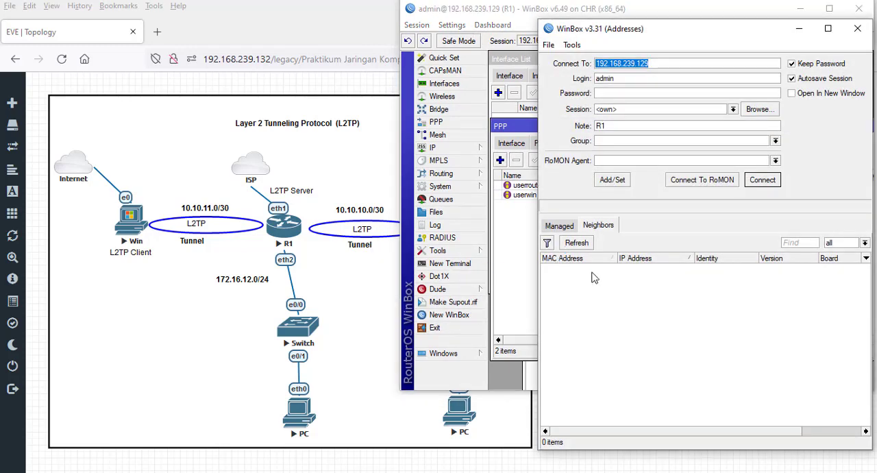
click(656, 287)
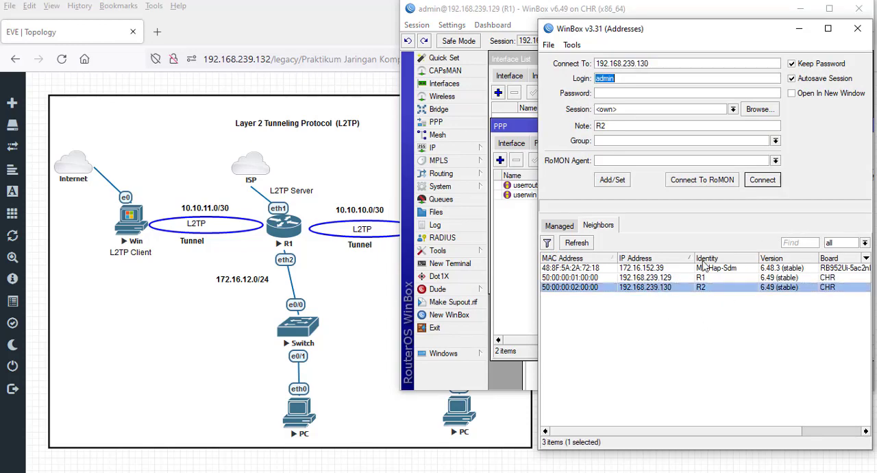
click(761, 179)
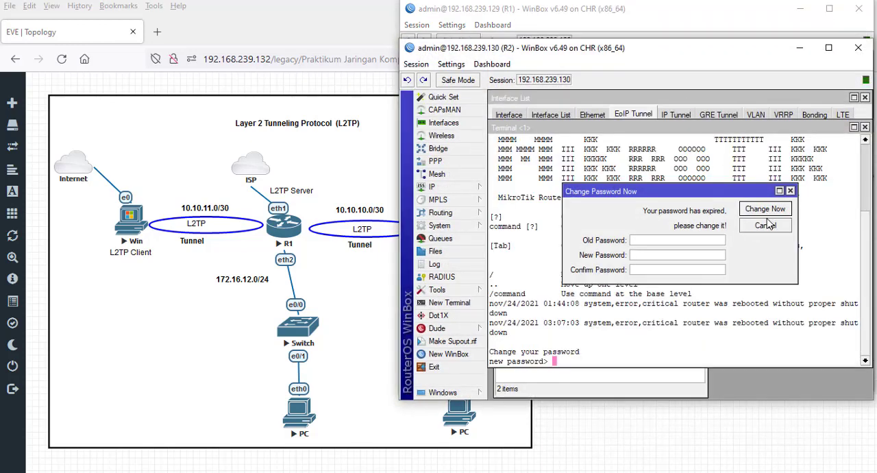
- Dismiss R2's password change request and close its open terminal, address list and interface list windows
click(760, 224)
click(865, 127)
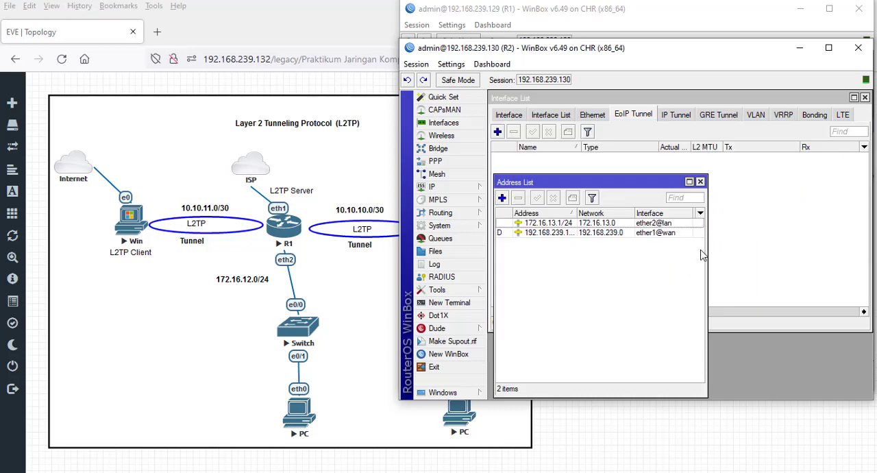
click(700, 182)
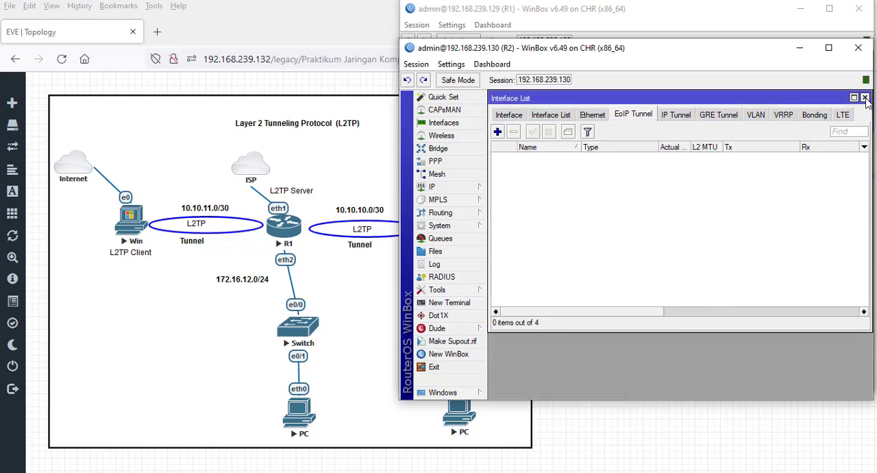
click(865, 97)
- Start a new L2TP Client interface on R2 connecting to 192.168.239.129 as user userrouter
click(436, 161)
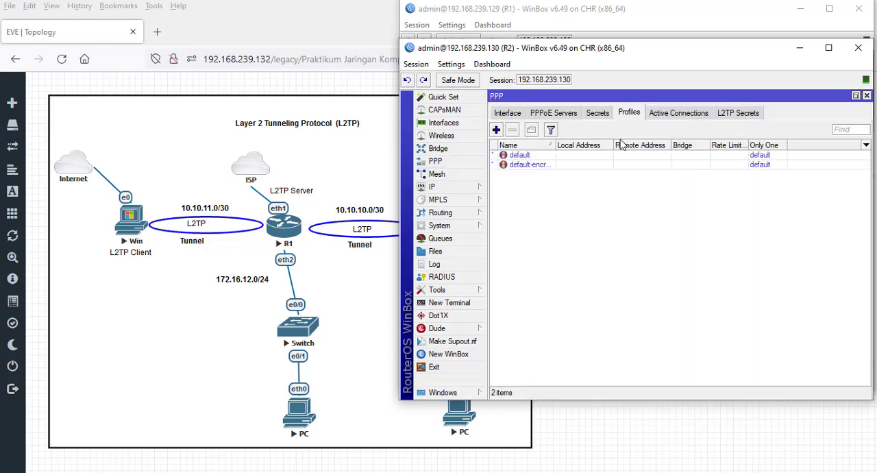
click(507, 114)
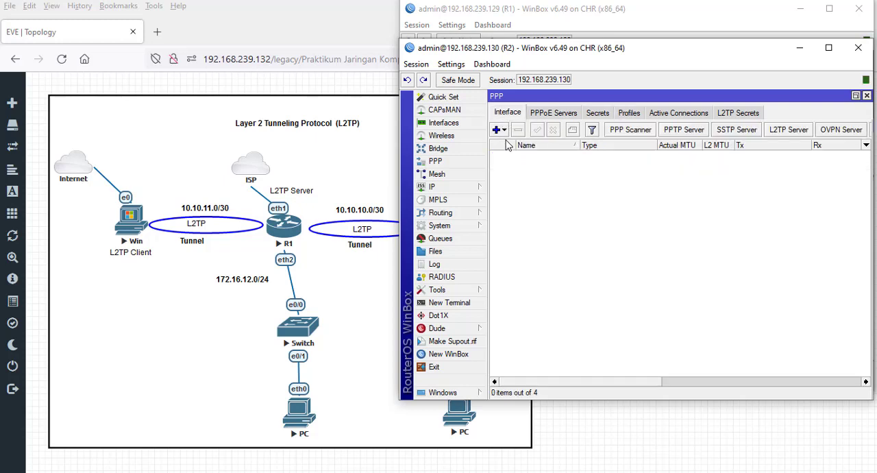
click(498, 129)
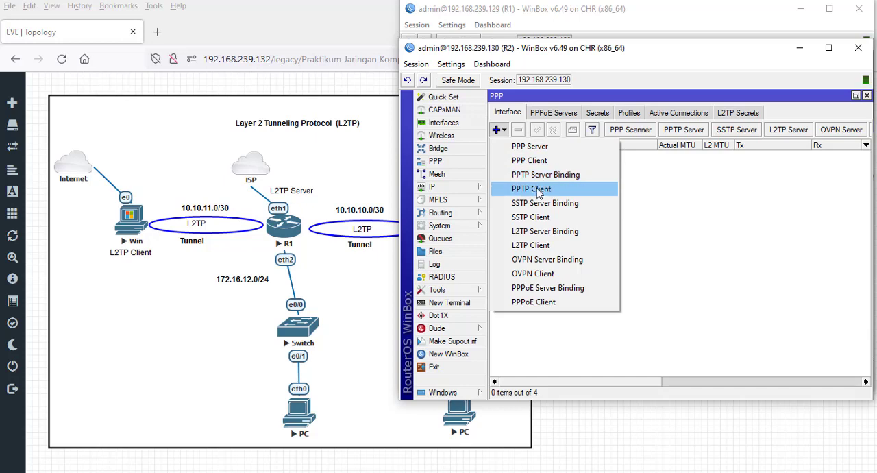
click(534, 248)
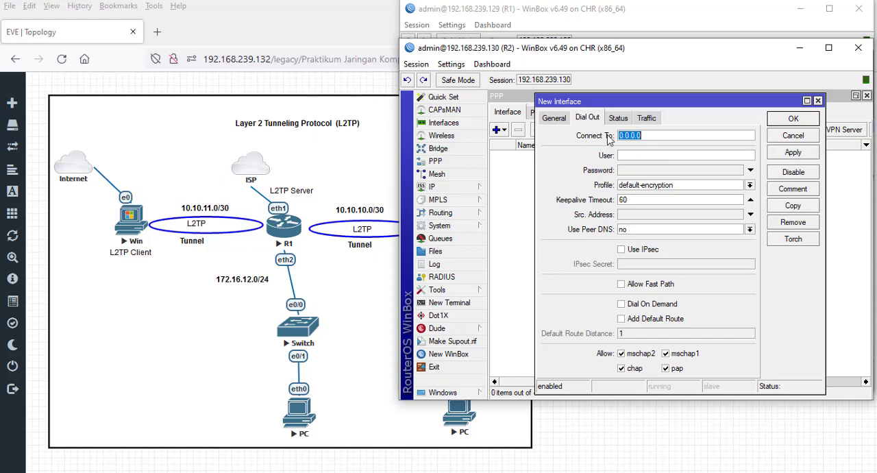
click(665, 134)
double_click(671, 135)
text(192.168.239.129)
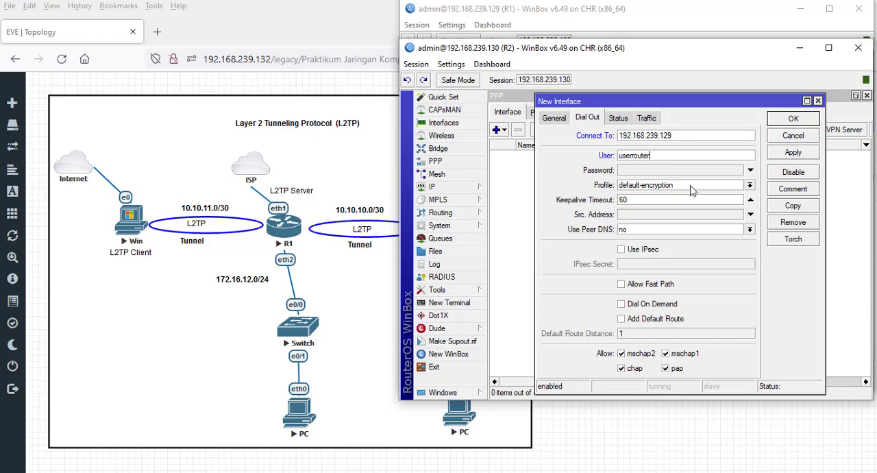
- Enter the L2TP client's password, enable IPsec with its IPsec secret, and save the interface
click(684, 170)
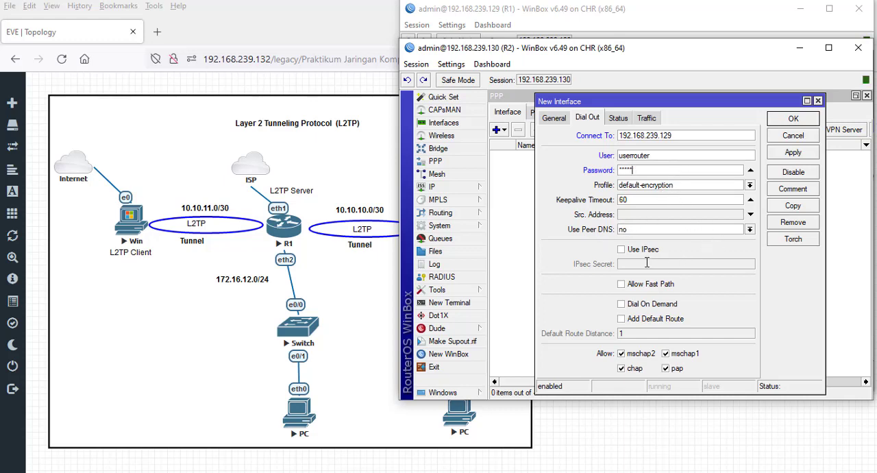
click(622, 250)
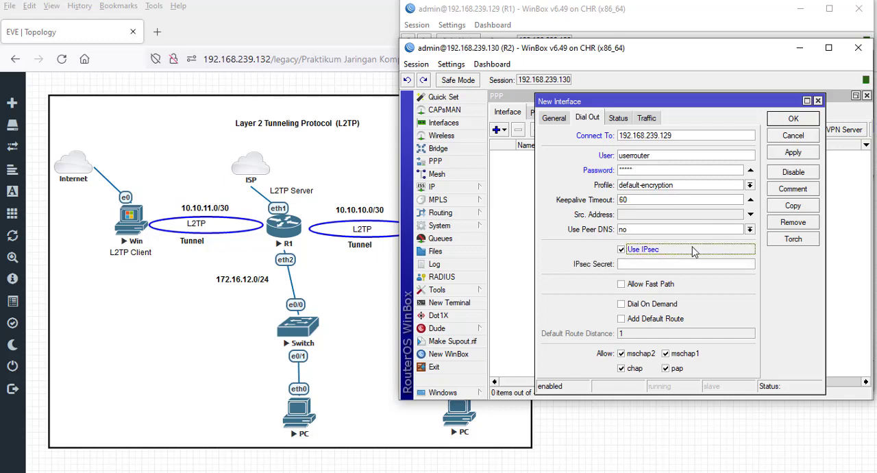
click(664, 266)
text(**)
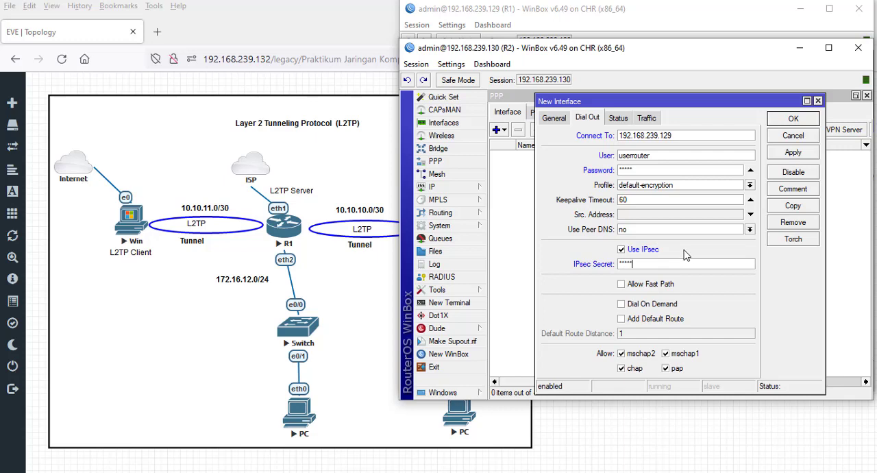
click(798, 158)
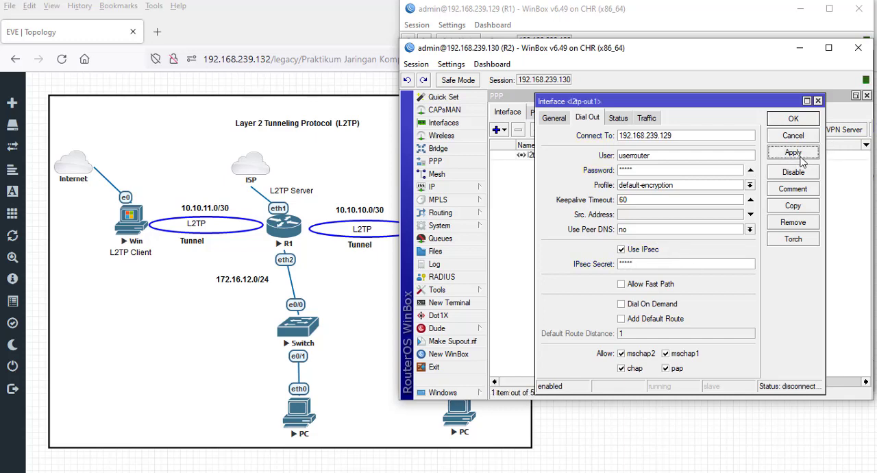
click(792, 121)
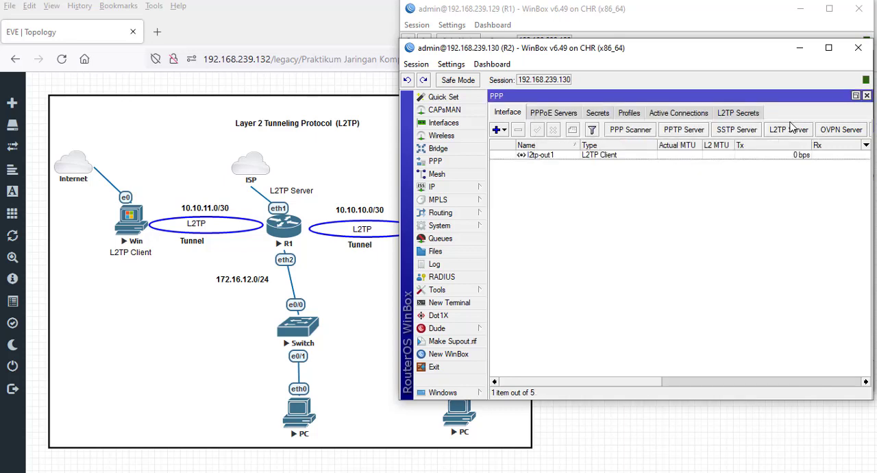
- Check the connection status of R2's L2TP client and the tunnel address in R2's IP address list
double_click(518, 157)
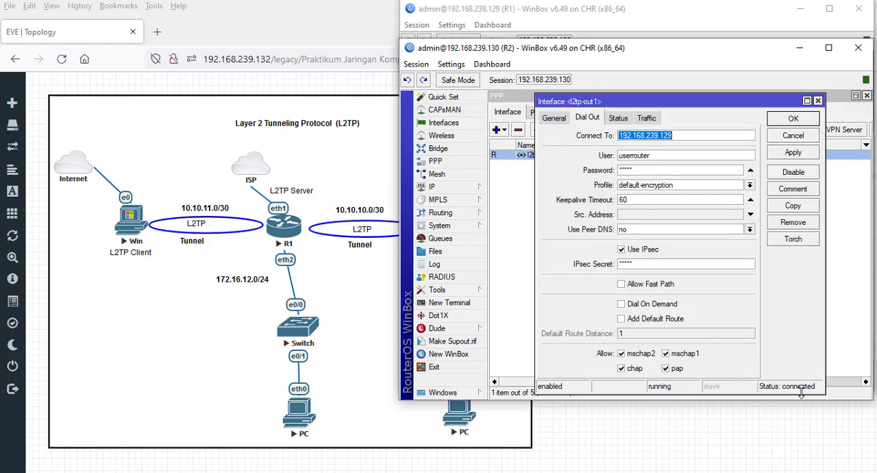
click(792, 119)
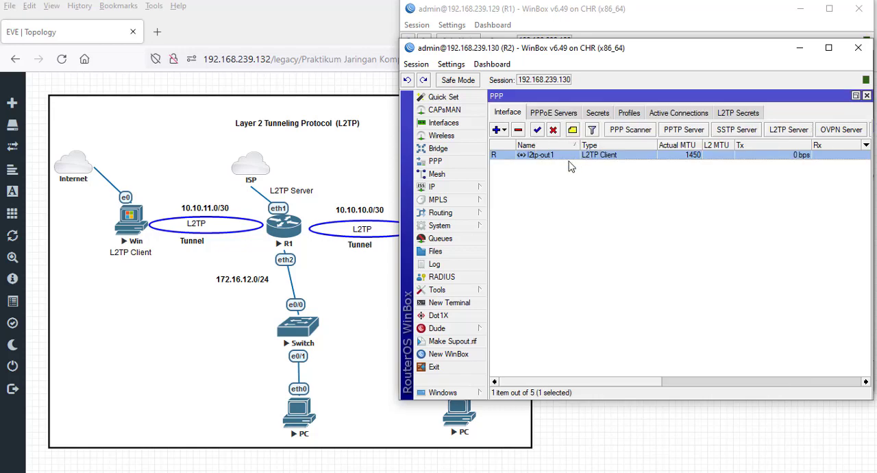
mouse_move(452, 189)
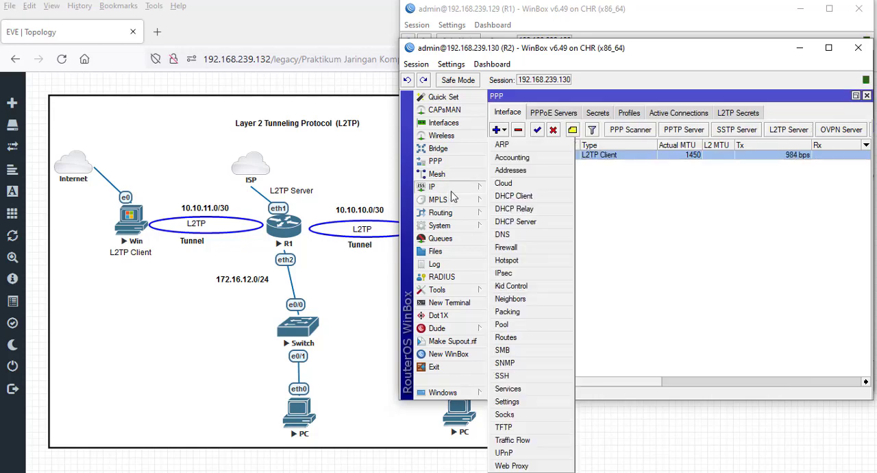
click(510, 171)
drag(592, 180, 593, 168)
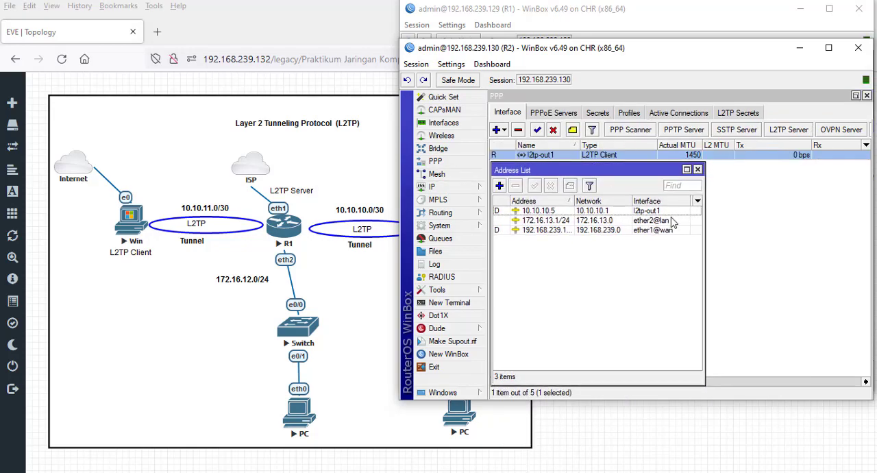
click(655, 212)
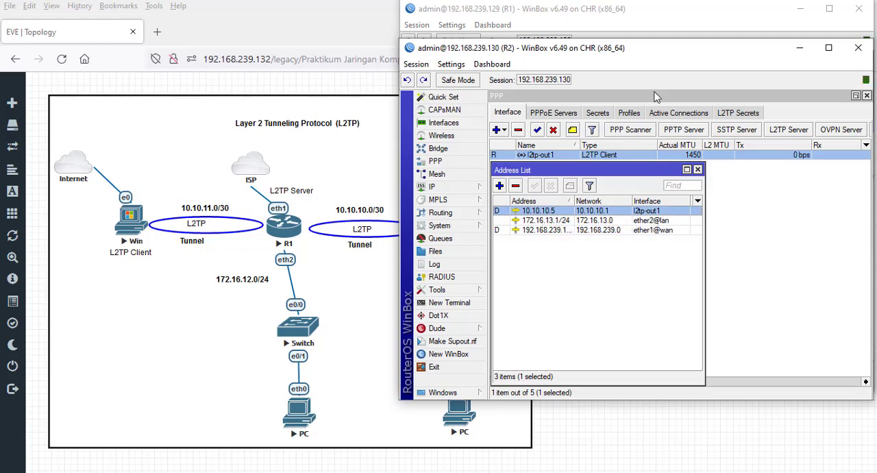
- Examine R1's active PPP connections, with the caller ID and encoding columns readable, and the tunnel entry in R1's IP address list
drag(658, 55, 665, 246)
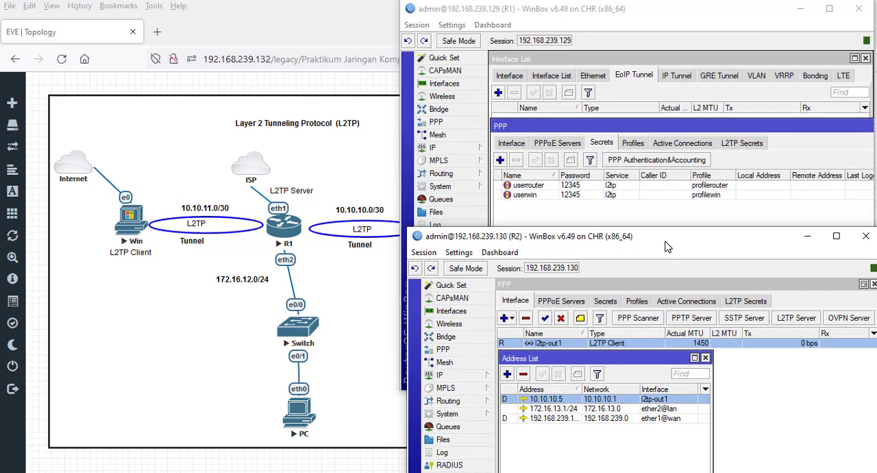
click(681, 145)
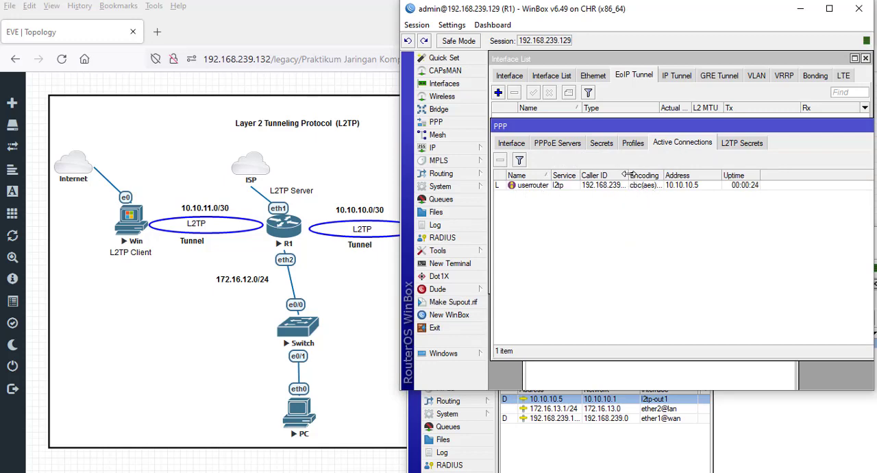
drag(629, 176, 728, 176)
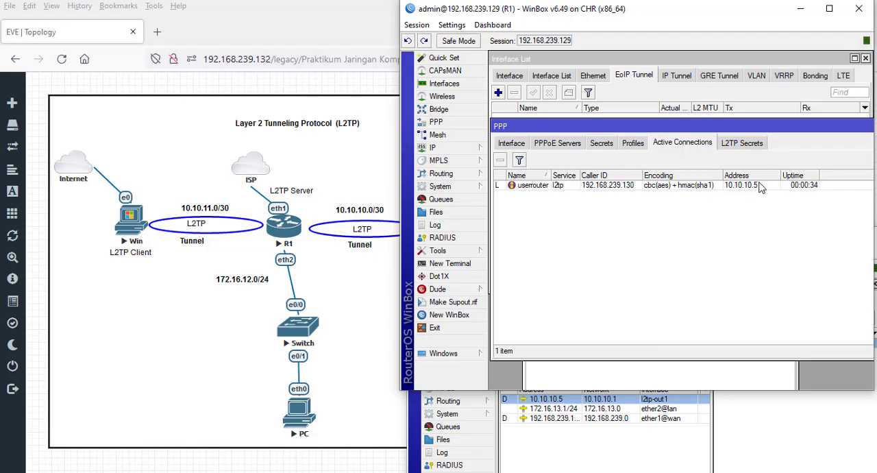
click(473, 151)
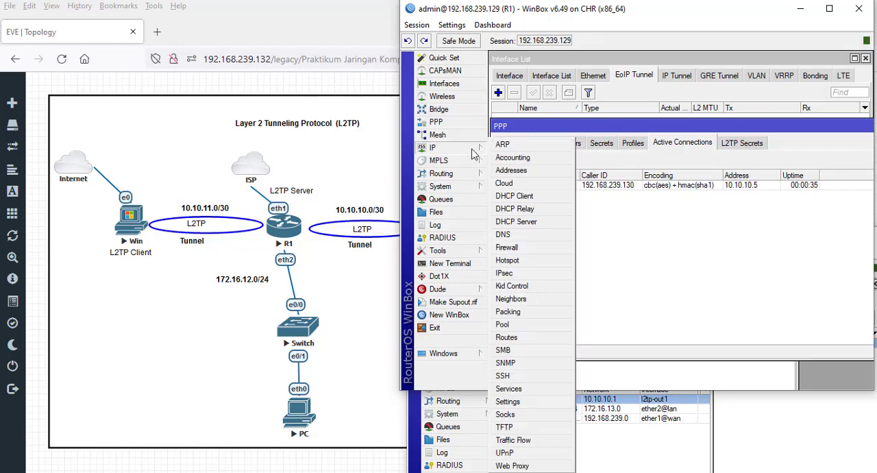
click(523, 172)
drag(648, 134, 648, 205)
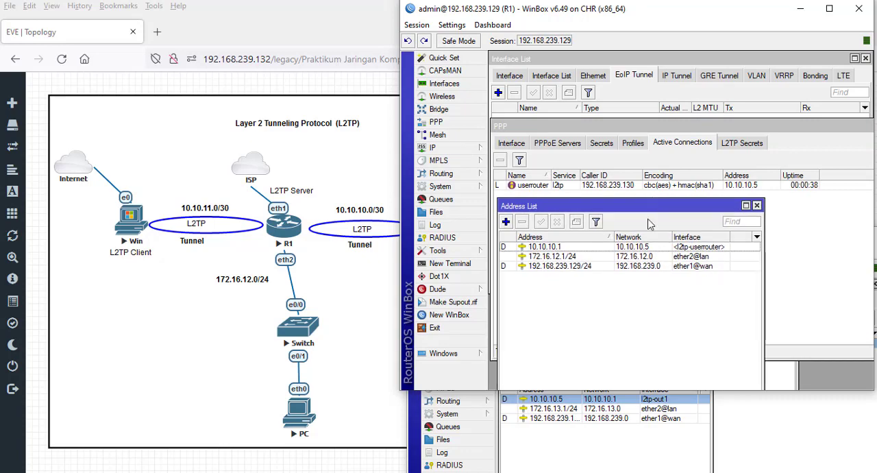
click(562, 246)
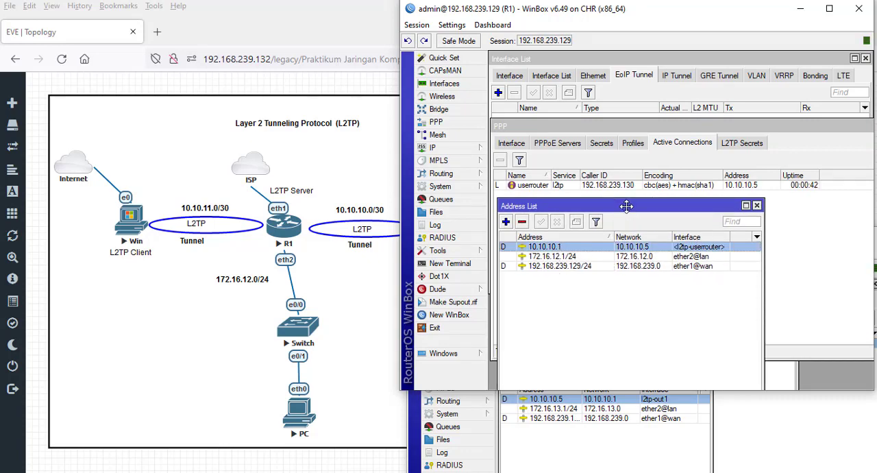
drag(627, 206, 621, 202)
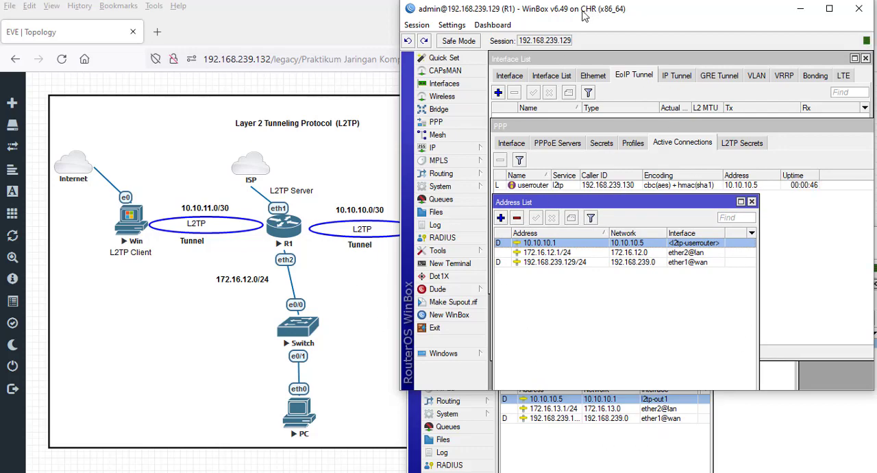
- Switch to the EVE topology, open the consoles of both PCs, and arrange the two console windows side by side
click(361, 21)
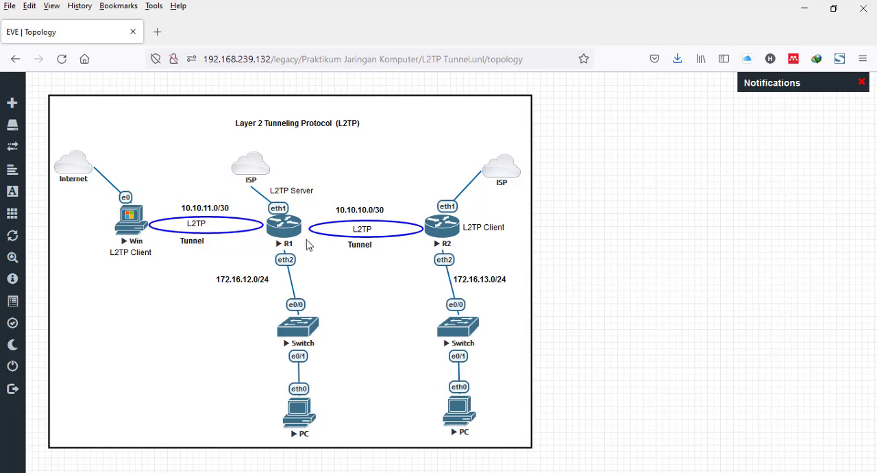
click(465, 417)
click(478, 226)
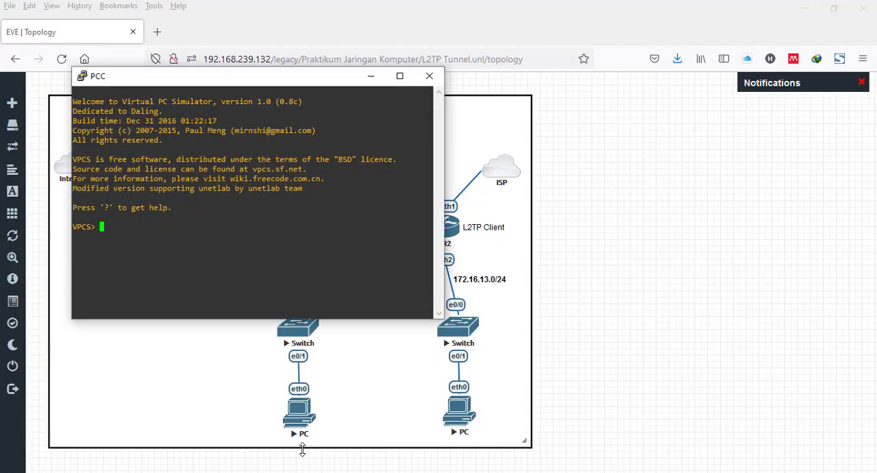
click(303, 429)
click(495, 224)
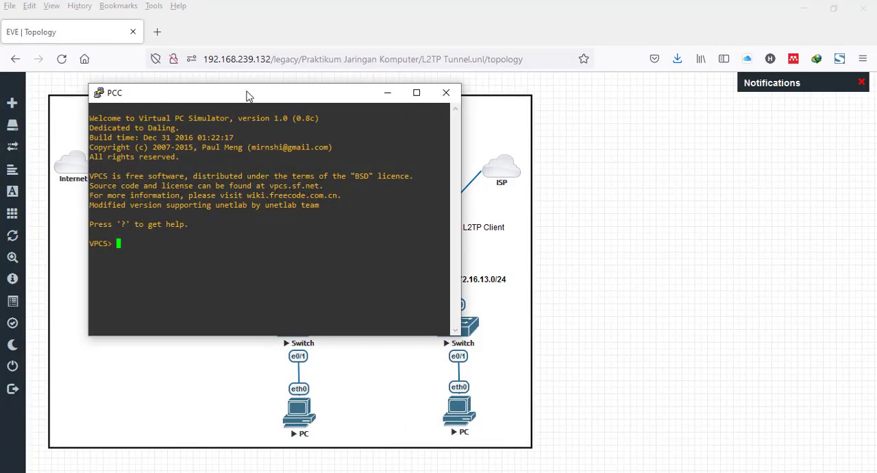
drag(245, 91, 545, 88)
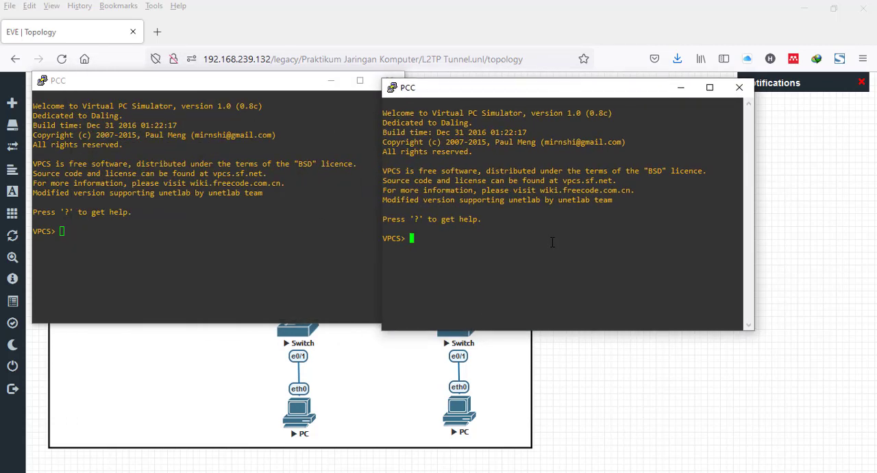
- Request a DHCP address on each of the two PCs with the command ip dhcp
text(ip dhcp)
key(Return)
click(219, 258)
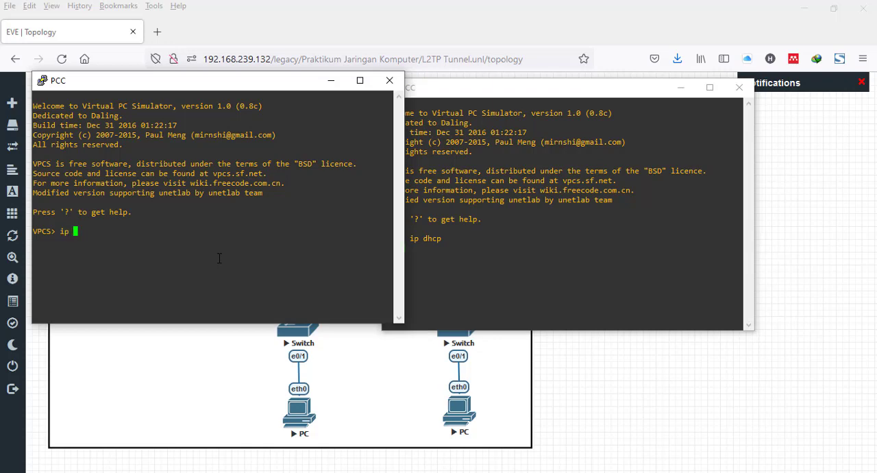
text(ip dhcp)
key(Return)
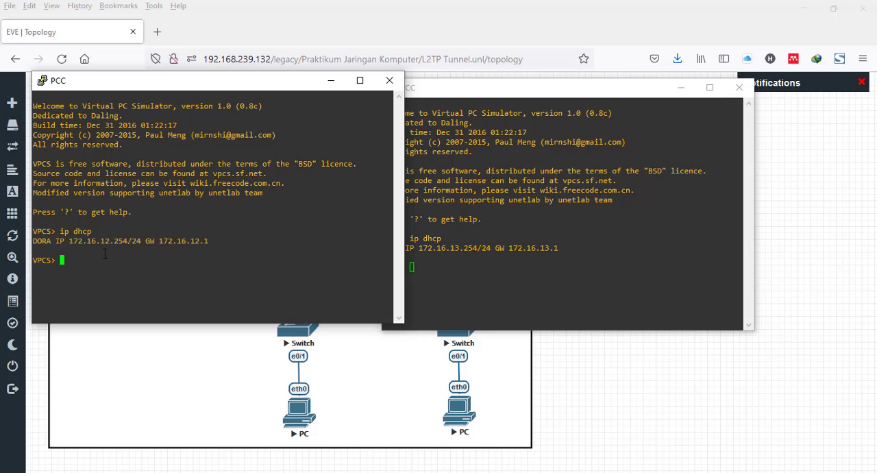
- Move the R2-side PC's console clear of the other console and ping 172.16.13.254 from it
drag(555, 95, 593, 89)
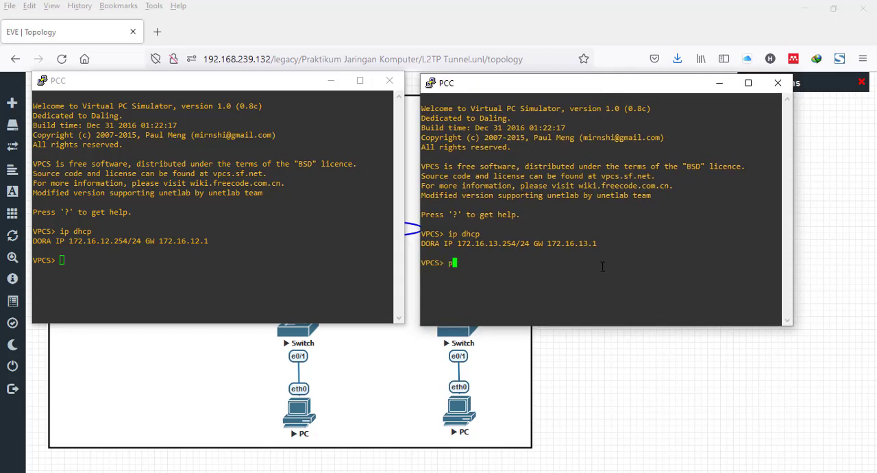
text(ping 172.16.13.254)
key(Return)
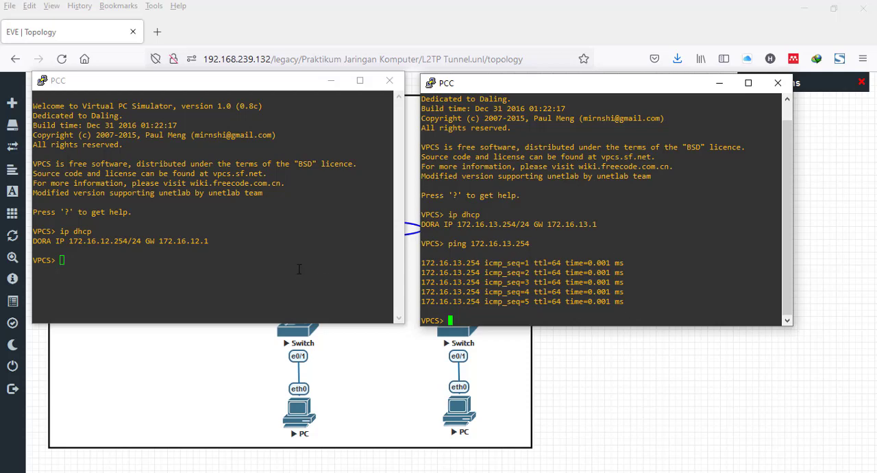
text(pi)
key(BackSpace)
key(BackSpace)
key(BackSpace)
key(BackSpace)
click(277, 227)
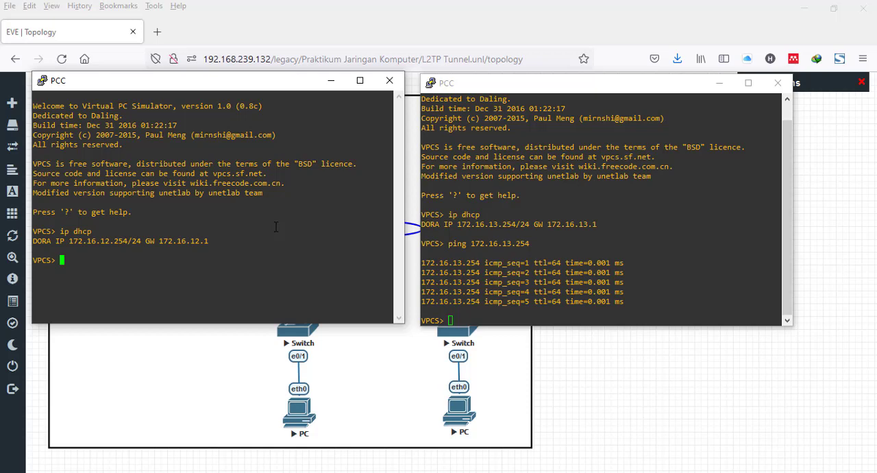
- Ping the R1-side PC at 172.16.12.254 from the R2-side PC's console
click(698, 302)
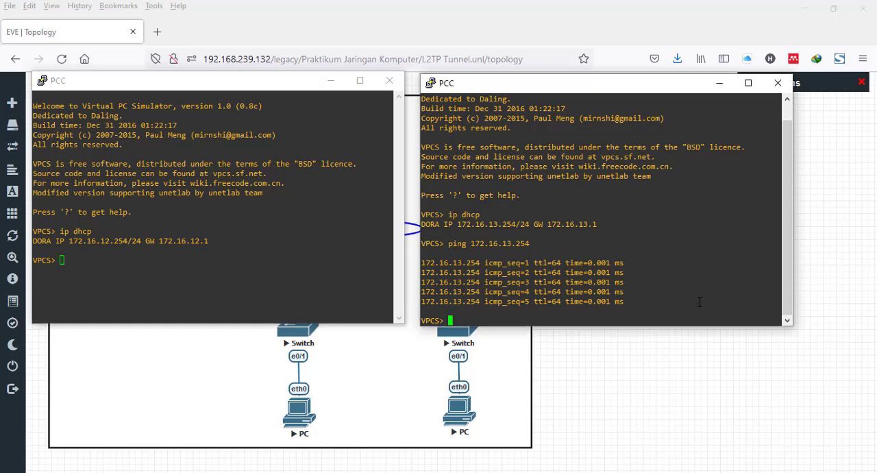
text(ping 172.16.12.254)
key(Return)
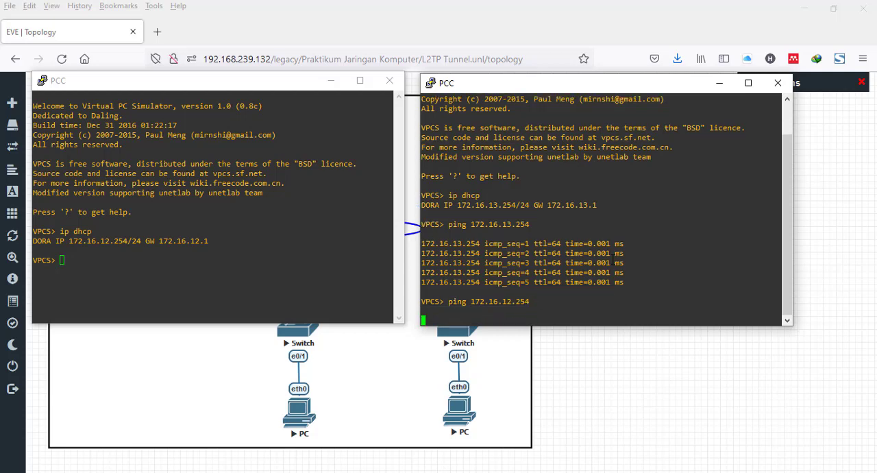
- Ping the R2-side PC at 172.16.13.254 from the R1-side PC's console
click(303, 255)
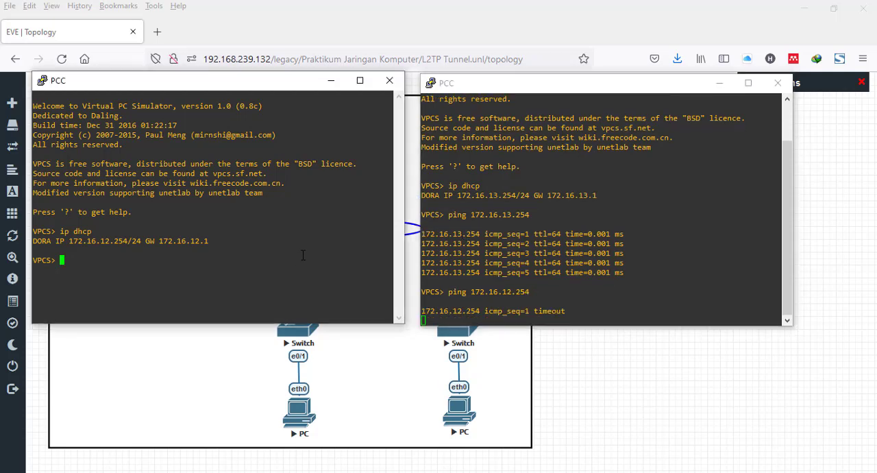
text(ping 172.)
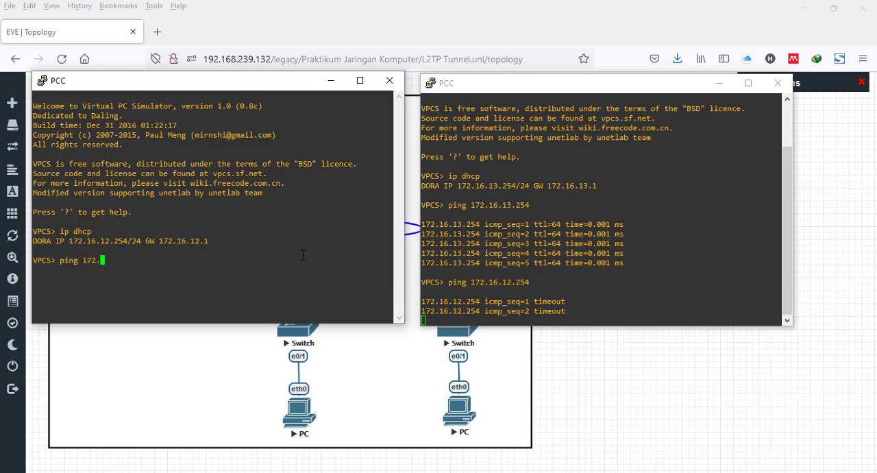
text(16.)
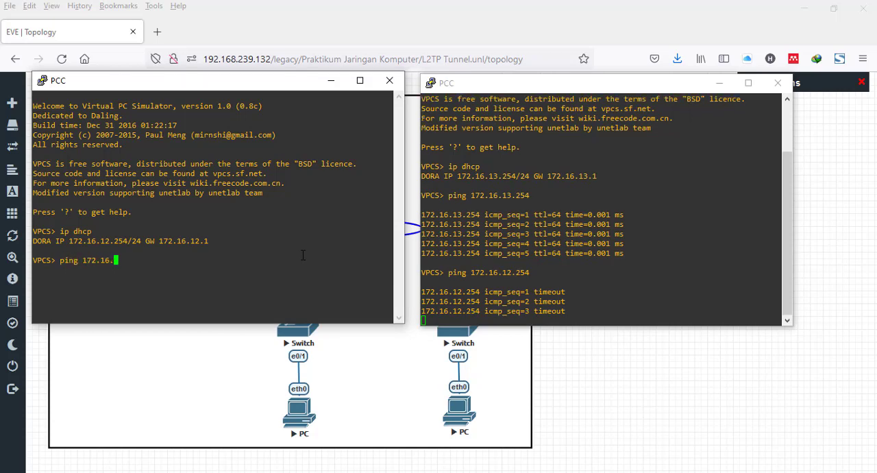
text(13.25)
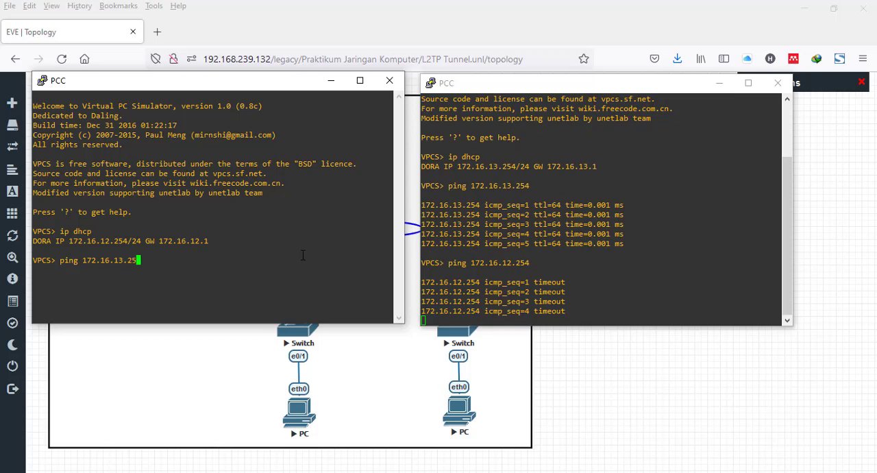
text(4)
key(Return)
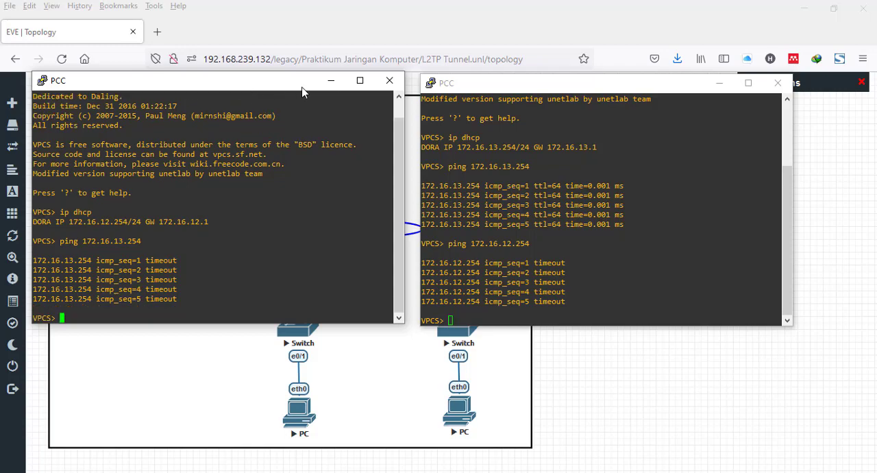
- Minimize both PC consoles and open the 10.10.10.0/30 label above the R1–R2 tunnel for editing
click(331, 80)
click(719, 83)
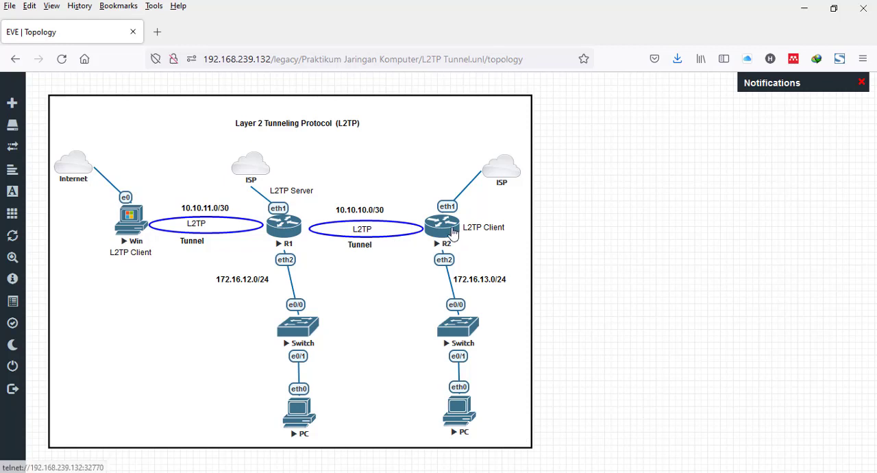
double_click(380, 210)
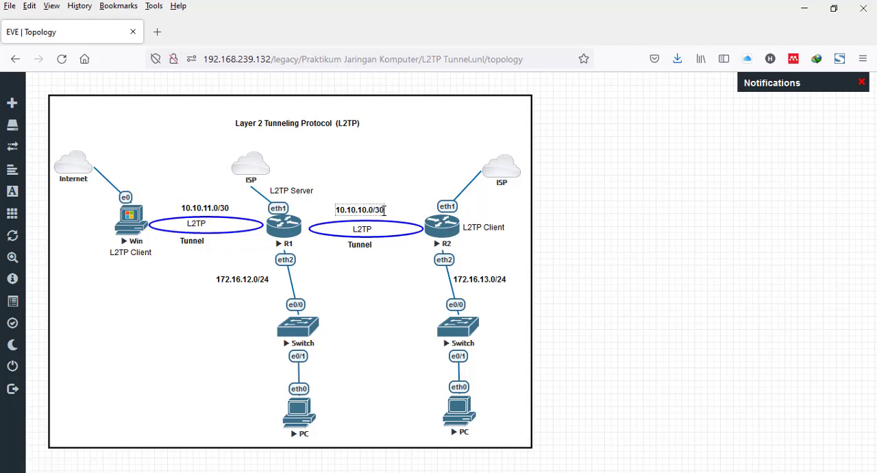
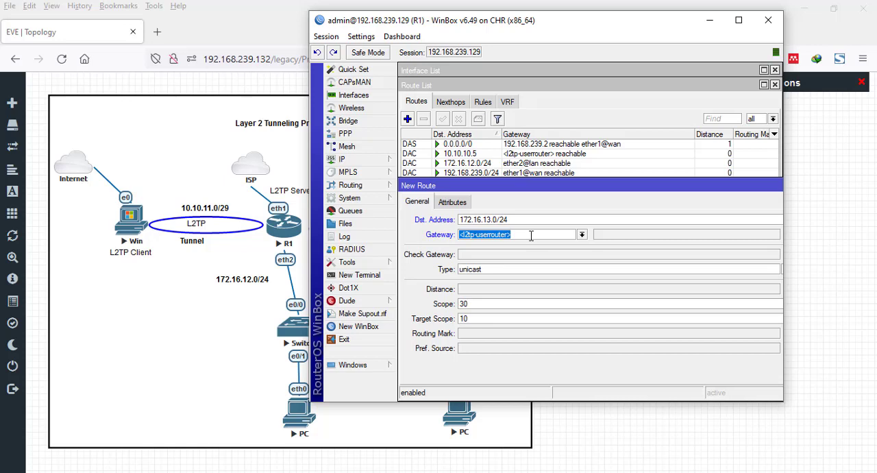
- Set gateway 10.10.10.5 for the new 172.16.13.0/24 route on R1, save it, and minimize R1's window
text(10.10.10.)
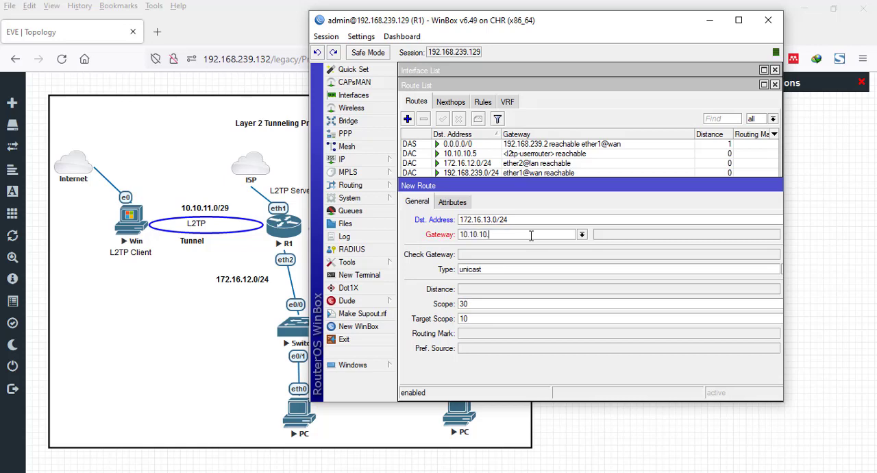
text(5)
double_click(558, 181)
click(771, 121)
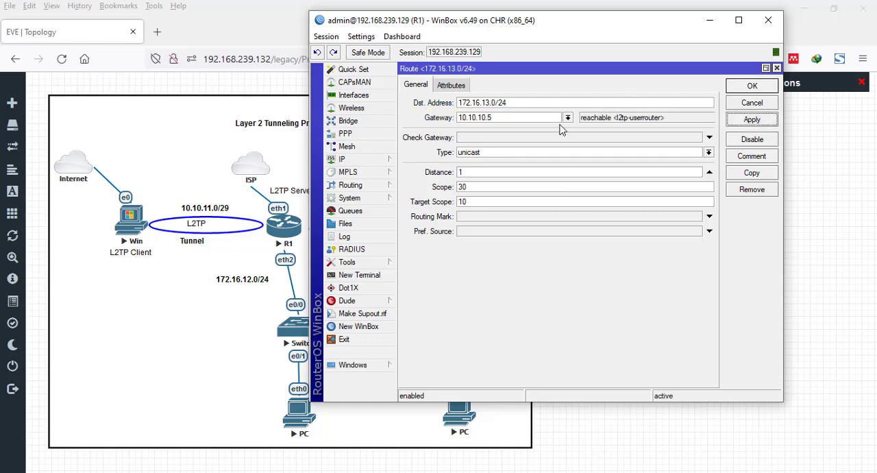
click(752, 86)
click(434, 174)
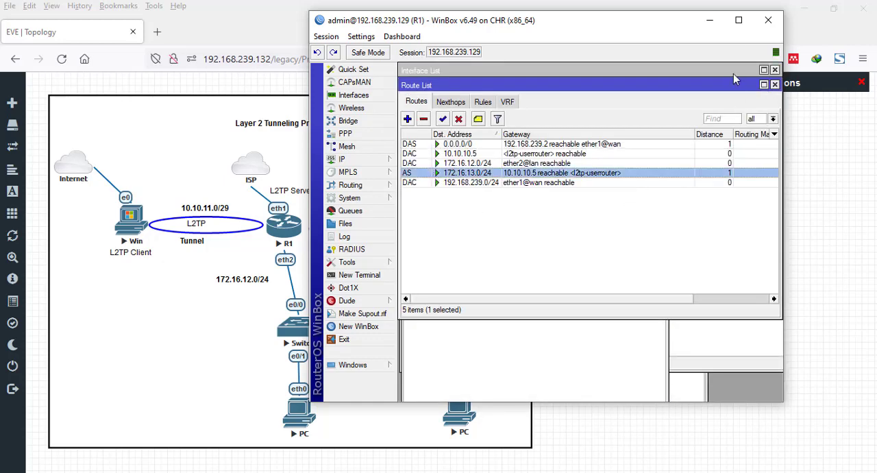
click(710, 21)
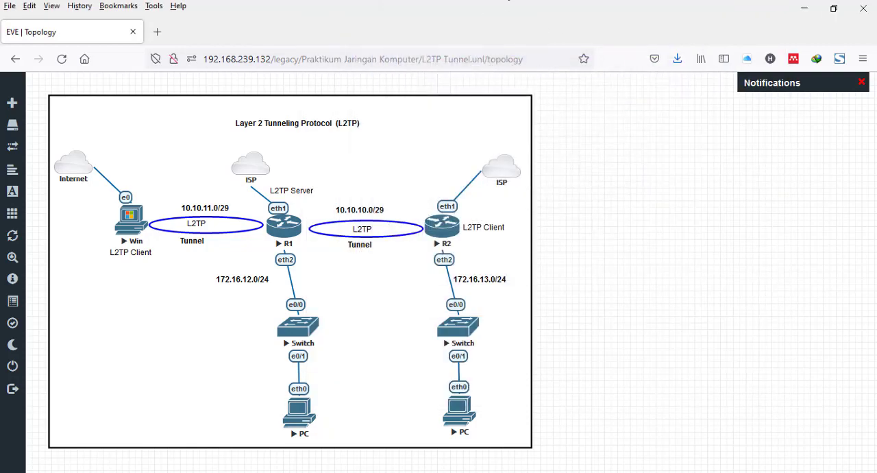
- Open the IP route list on R2 and start a new route to destination 172.16.12.0/24
drag(624, 232, 613, 41)
click(432, 176)
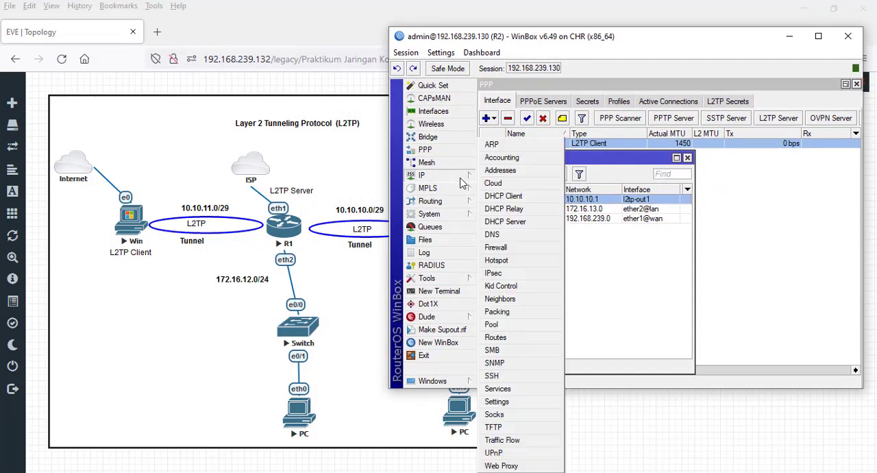
click(499, 337)
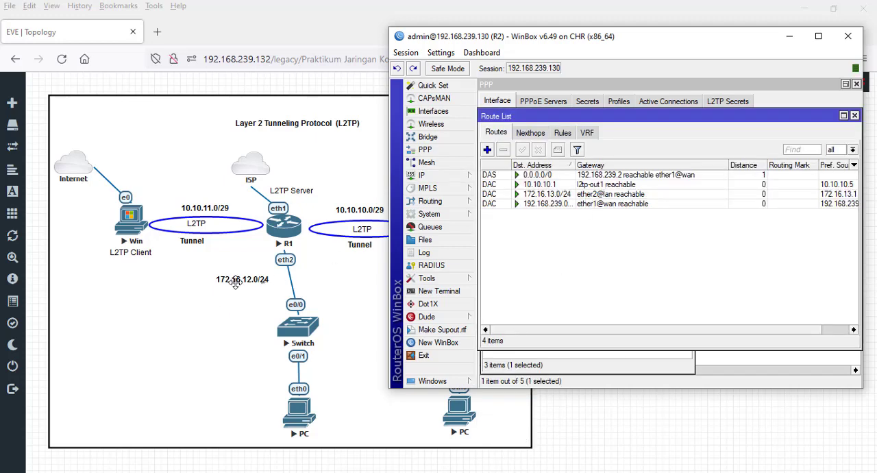
click(487, 149)
text(172.16.)
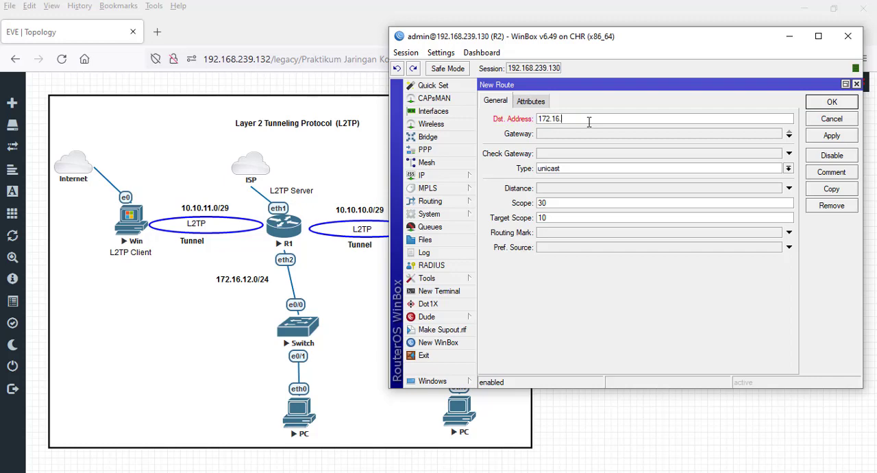
text(13)
key(BackSpace)
key(BackSpace)
key(BackSpace)
text(2.0/24)
- Set the new R2 route's gateway to 10.10.10.1, save it, and select the route in the list
click(618, 134)
text(10.10)
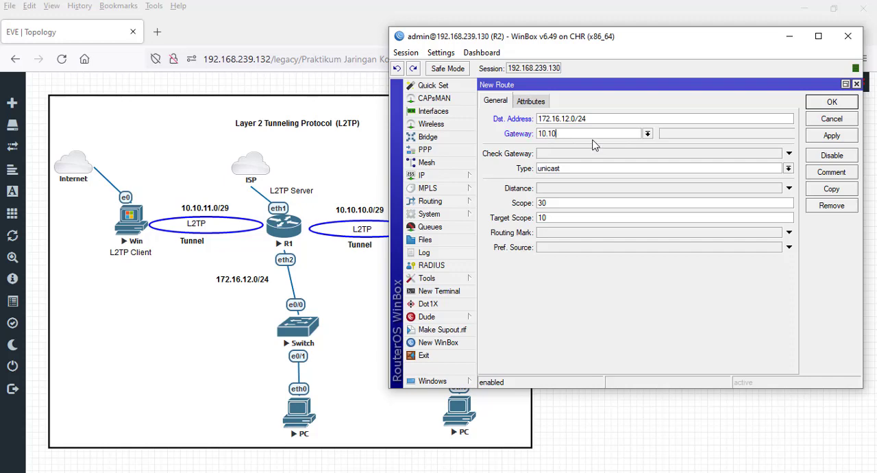
text(1.10.1)
click(831, 135)
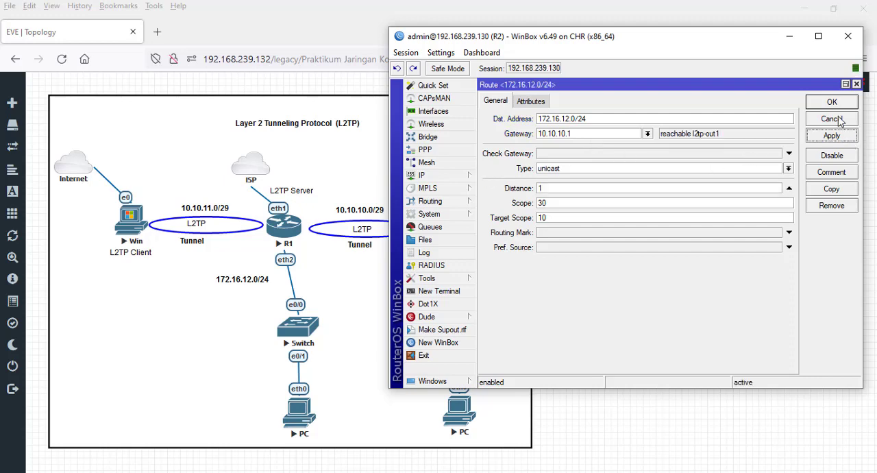
click(833, 104)
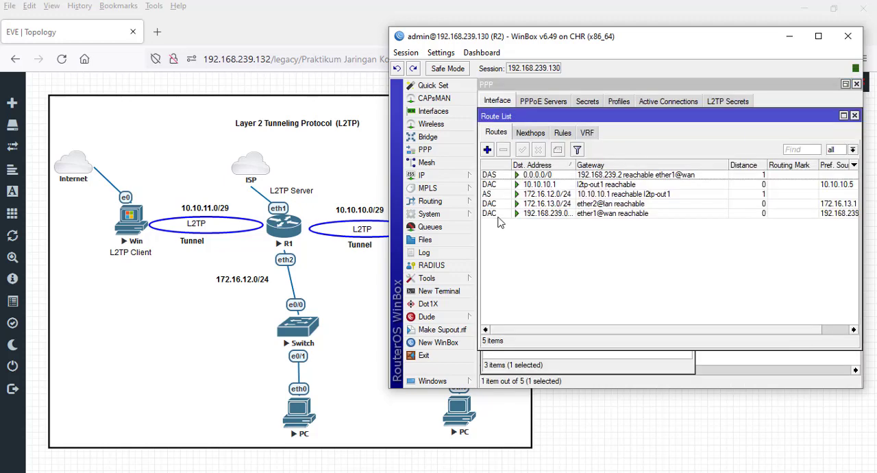
click(592, 195)
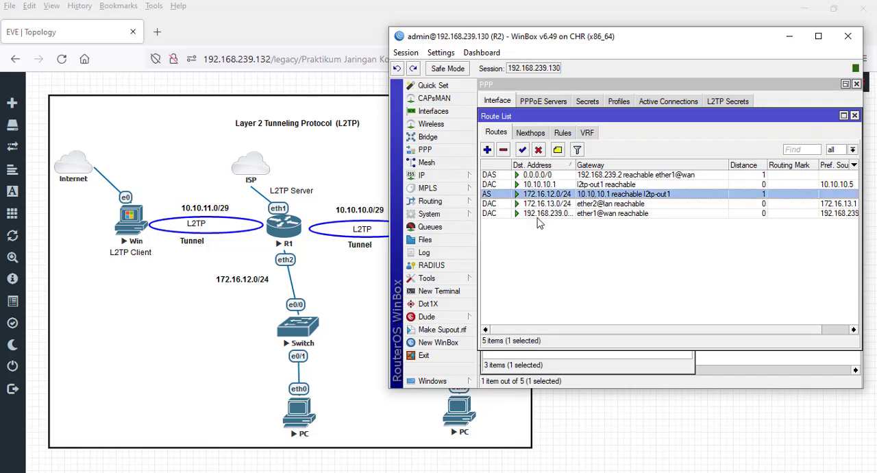
- Repeat the ping to 172.16.12.254 from the R2-side PC's console
click(181, 0)
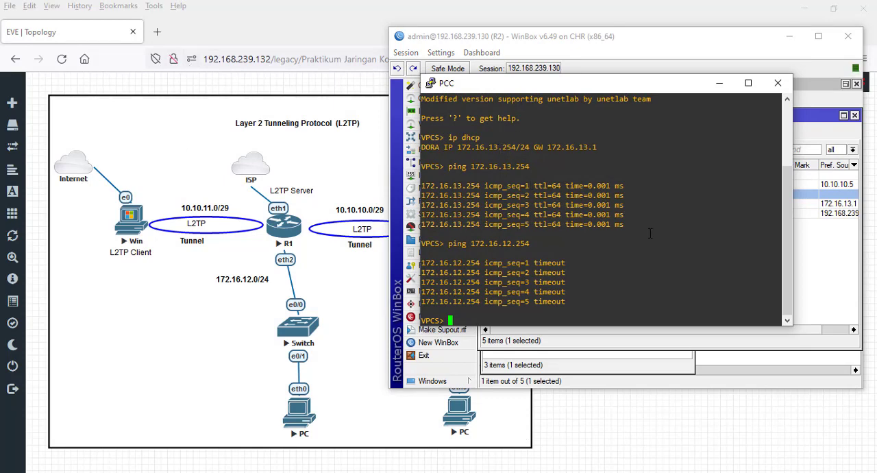
key(Up)
key(Return)
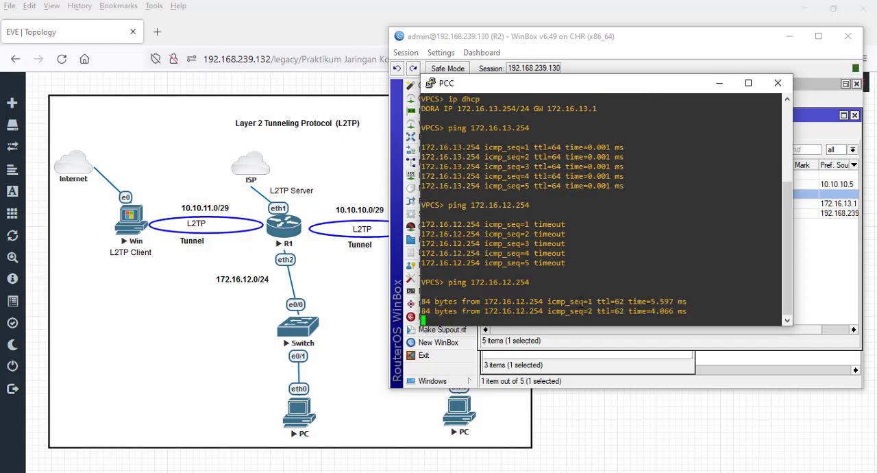
- Bring up the R1-side PC's console and repeat the ping to 172.16.13.254
click(202, 2)
double_click(268, 283)
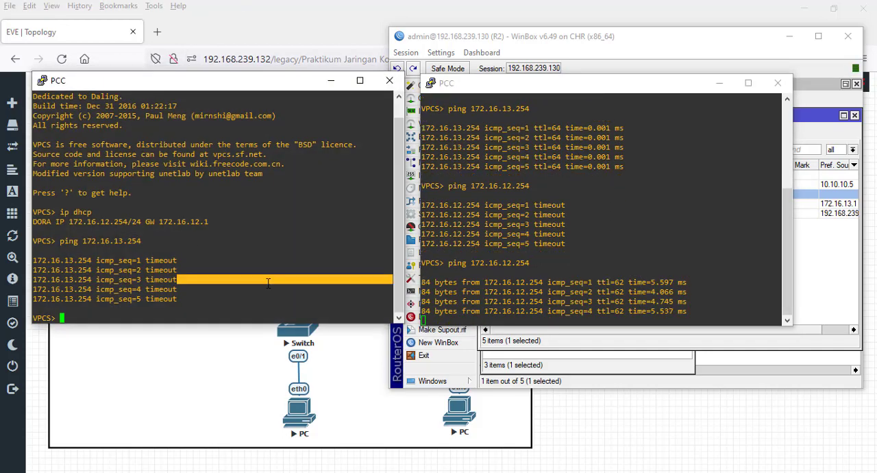
key(Up)
key(Return)
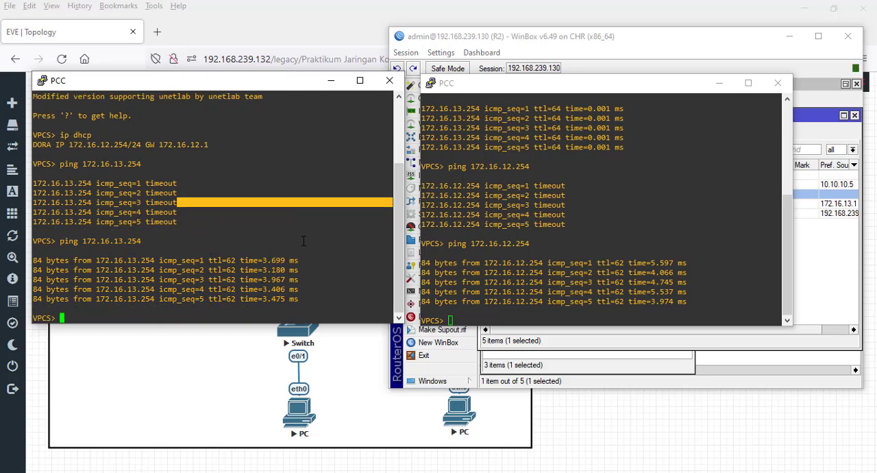
- Start a continuous ping to 172.16.13.254 with -t from the R1-side PC, and minimize the R2-side PC's console
key(Up)
key(Return)
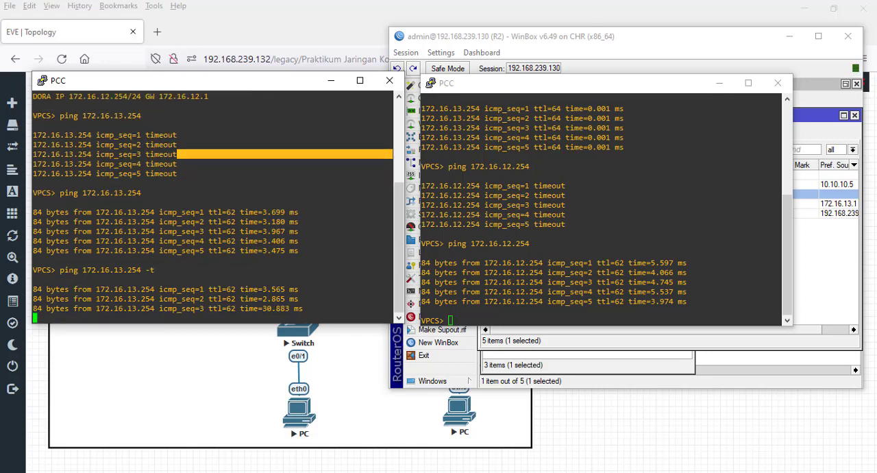
click(720, 82)
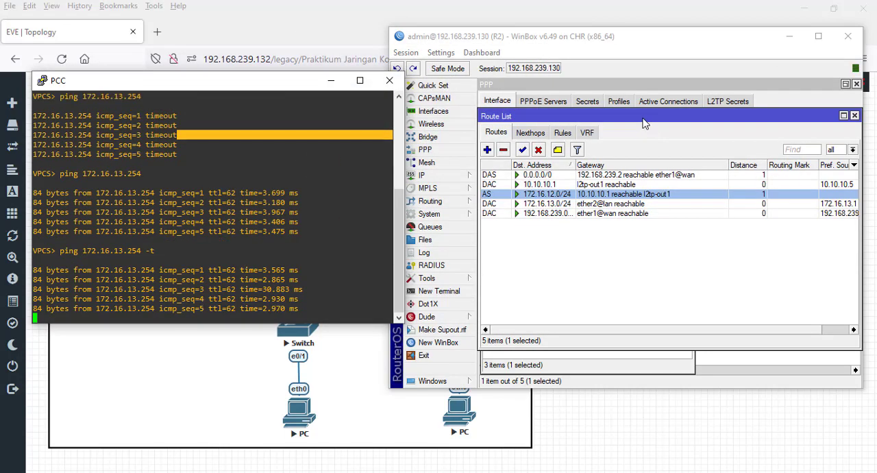
- Close the Route List and Address List windows on R2, leaving the PPP interface list open
click(855, 119)
click(854, 117)
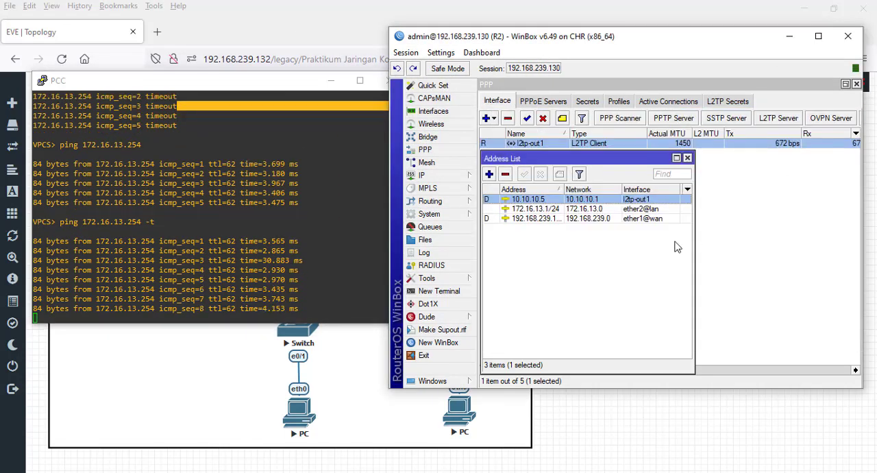
click(687, 159)
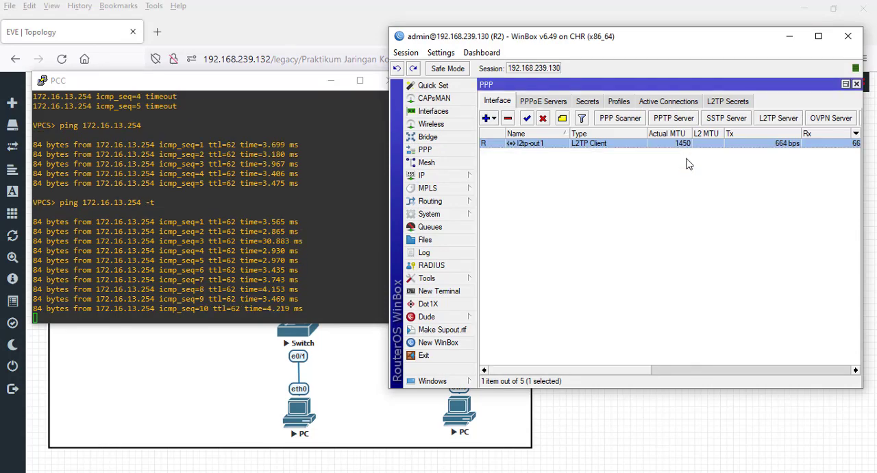
- Turn off Use IPsec in the dial-out settings of R2's l2tp-out1 interface and save the change
double_click(546, 145)
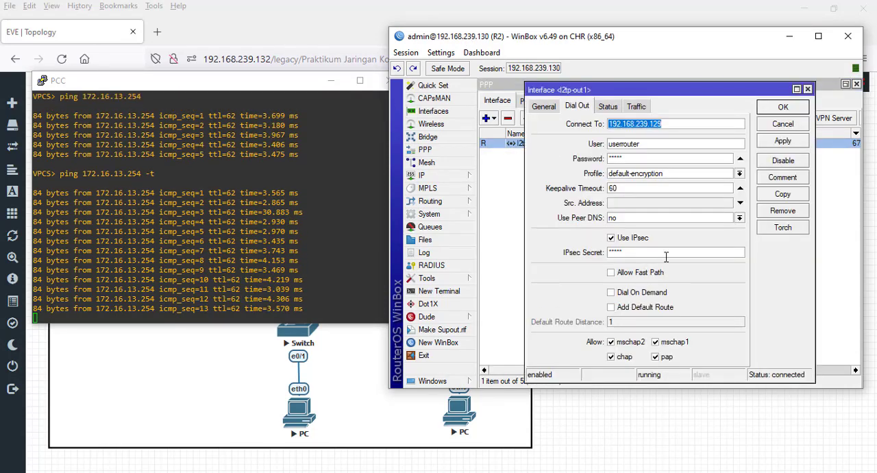
click(611, 238)
click(788, 141)
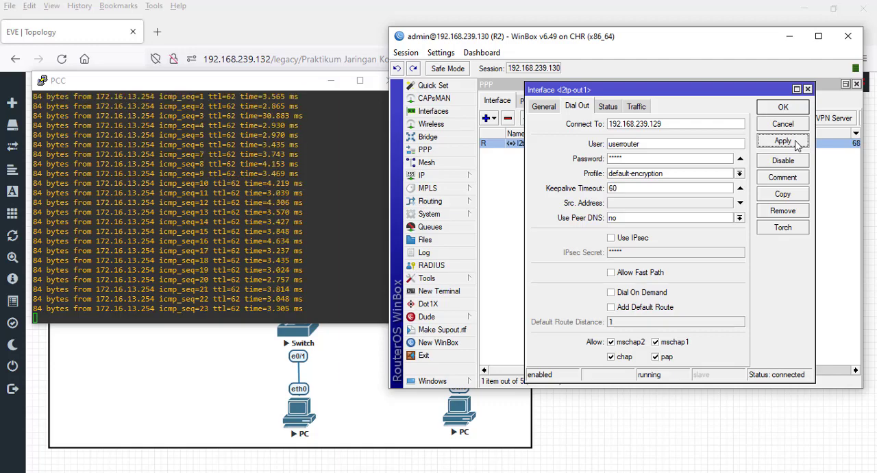
click(775, 111)
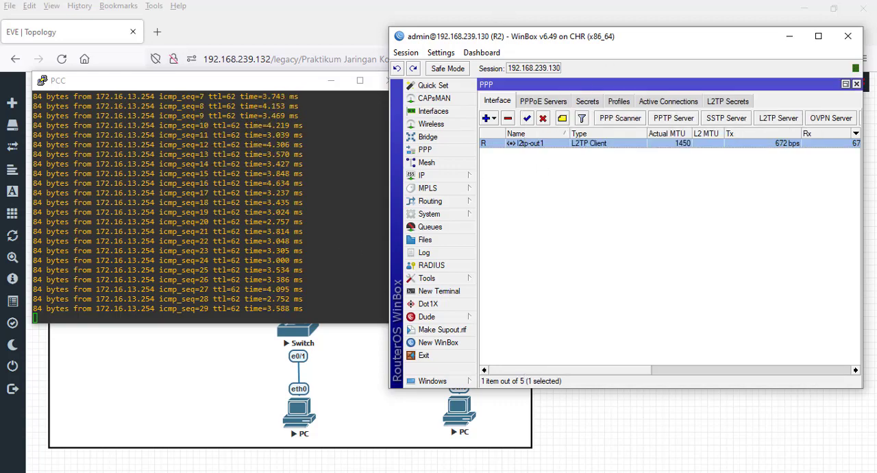
- On R1, close the Route List and Address List and remove userrouter's active L2TP connection to force a reconnect
click(473, 0)
click(491, 65)
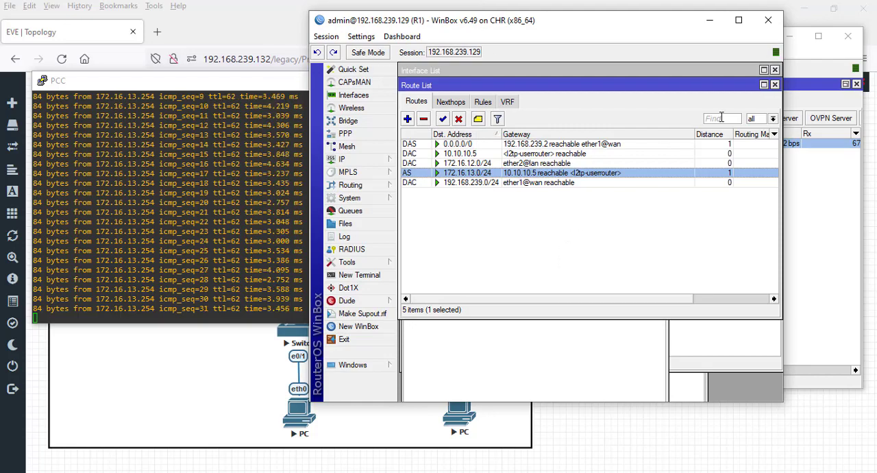
click(775, 84)
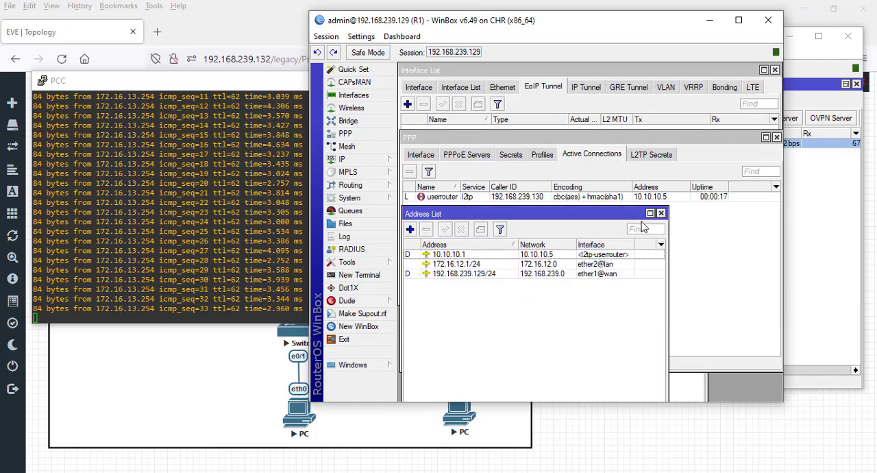
click(661, 213)
click(583, 200)
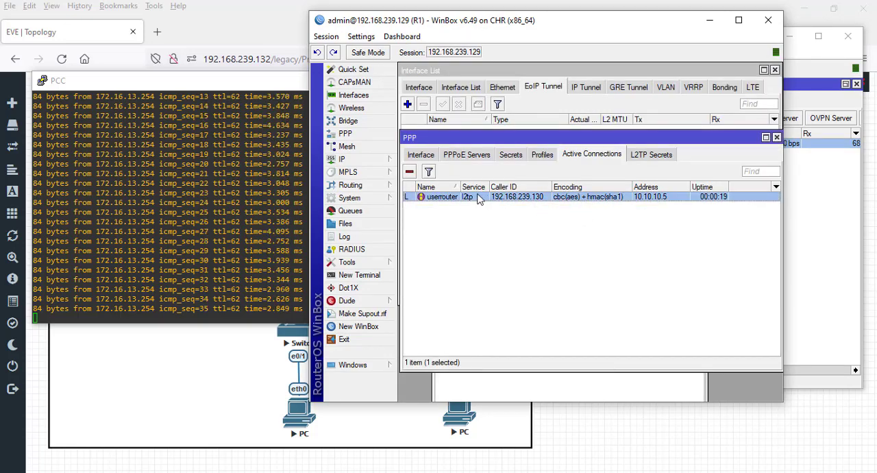
click(409, 173)
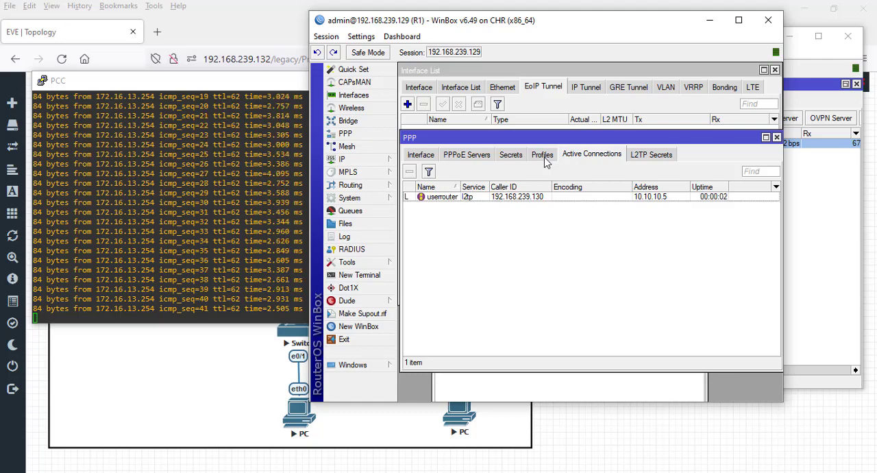
- Review the PPP profiles and the L2TP Server's IPsec settings on R1, and minimize R1's window
click(544, 157)
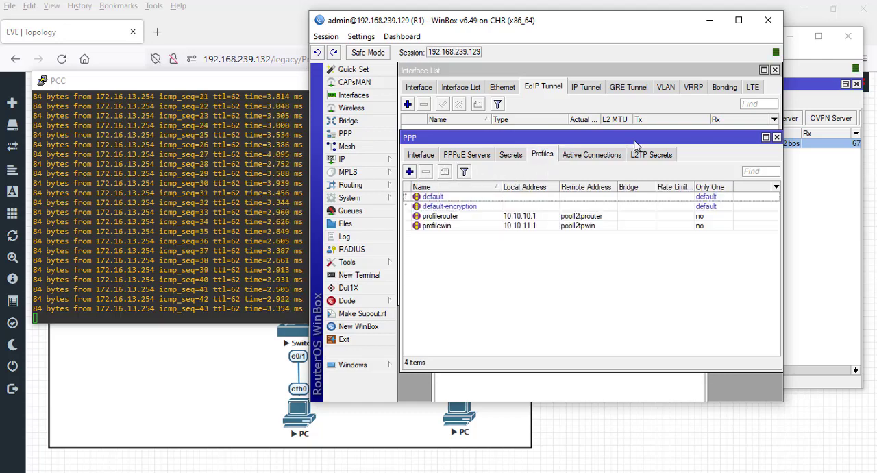
click(424, 157)
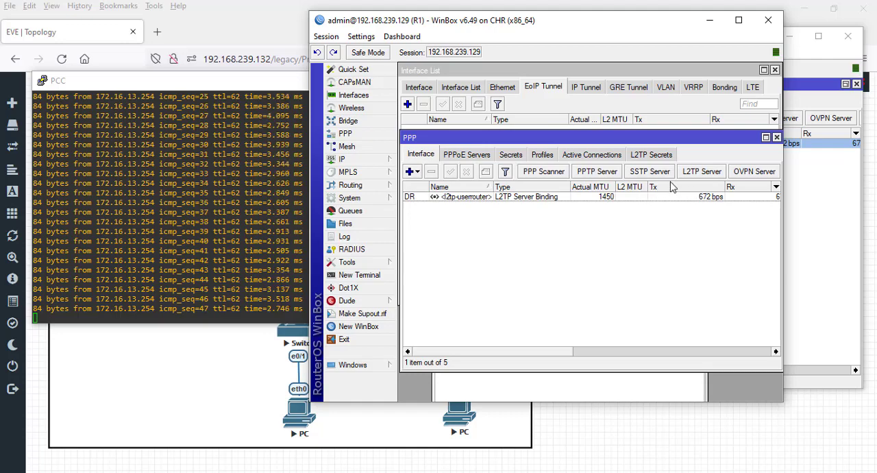
click(699, 172)
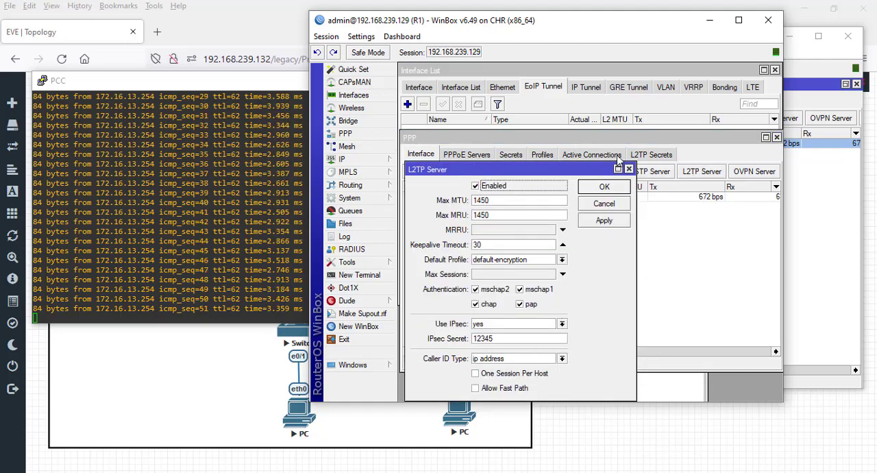
click(609, 188)
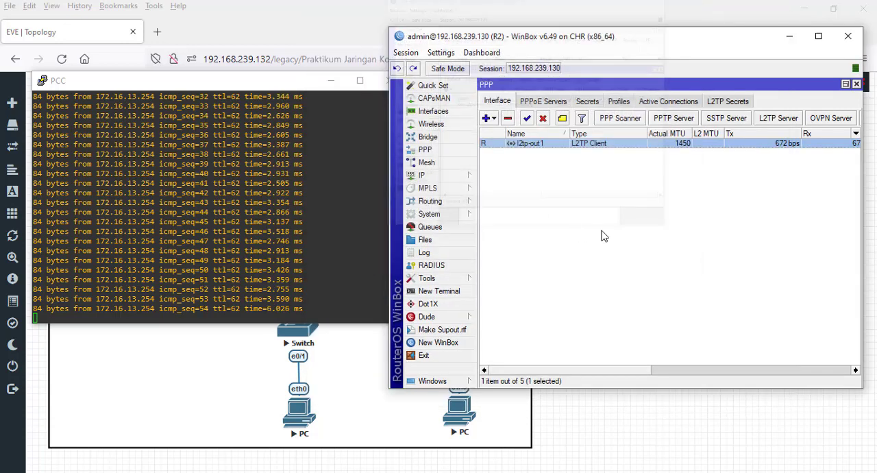
click(709, 20)
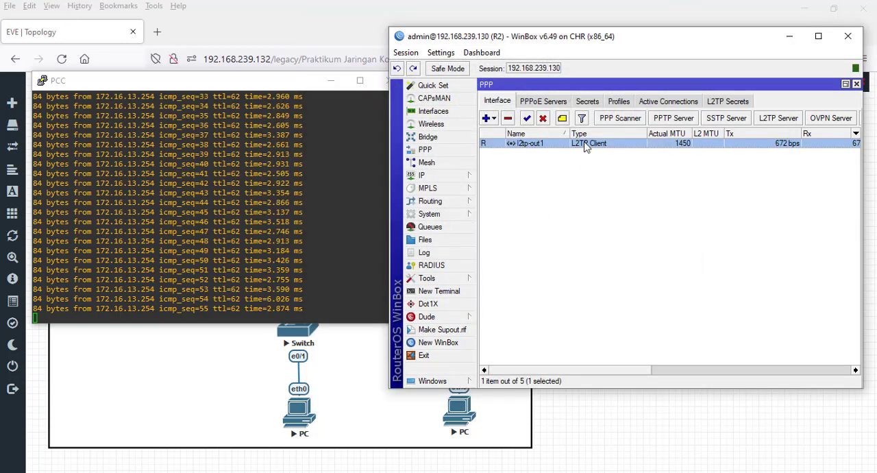
- Reopen R2's l2tp-out1 dial-out settings, try enabling IPsec with the secret cleared, and apply them with IPsec turned off
double_click(586, 143)
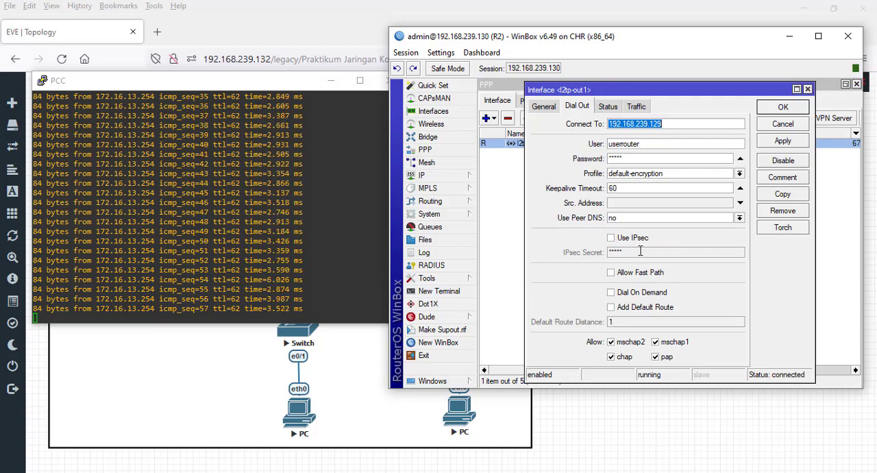
click(613, 241)
key(Tab)
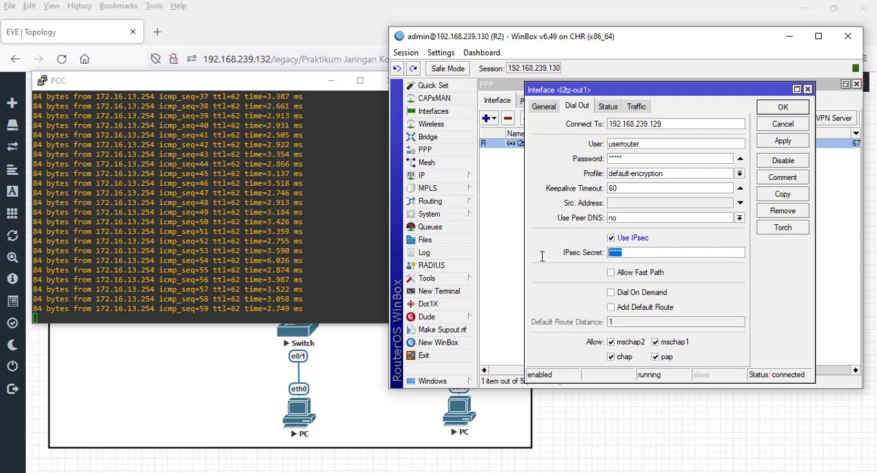
key(BackSpace)
click(611, 238)
click(788, 141)
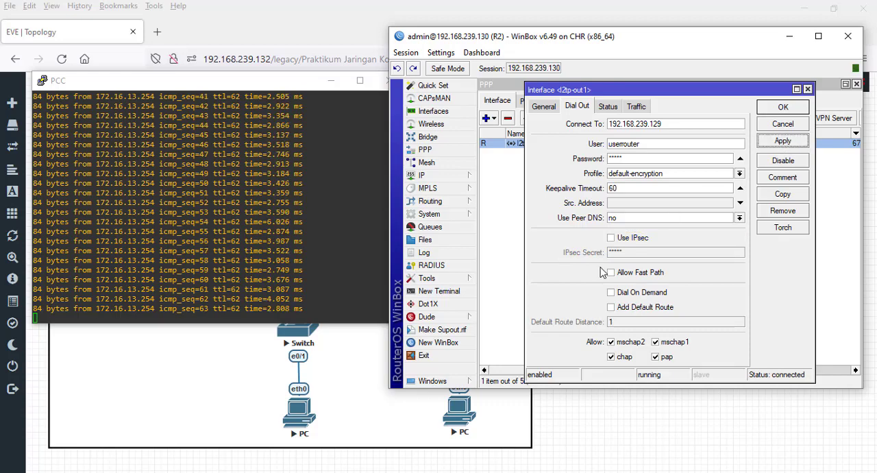
- Enable Use IPsec on R2's l2tp-out1 interface with an empty IPsec secret and apply the change
click(612, 240)
double_click(632, 253)
key(BackSpace)
click(781, 145)
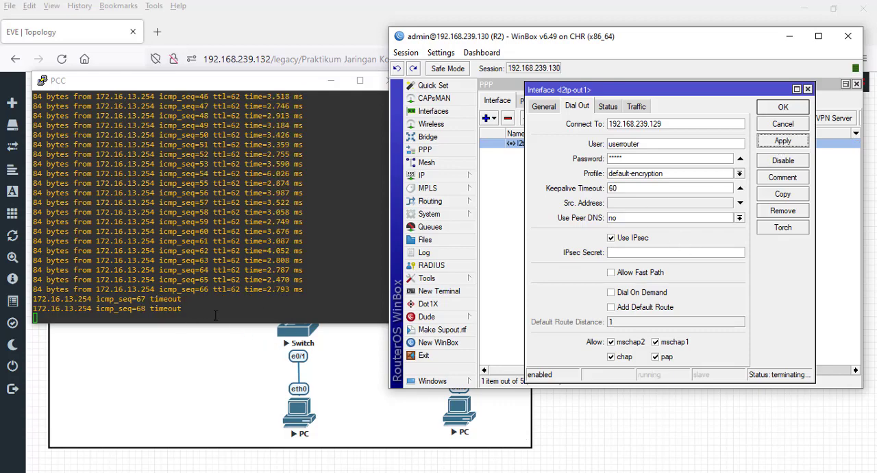
- Turn off Use IPsec on R2's l2tp-out1 interface, apply the change, and move R2's window clear of the ping output
click(619, 240)
click(783, 141)
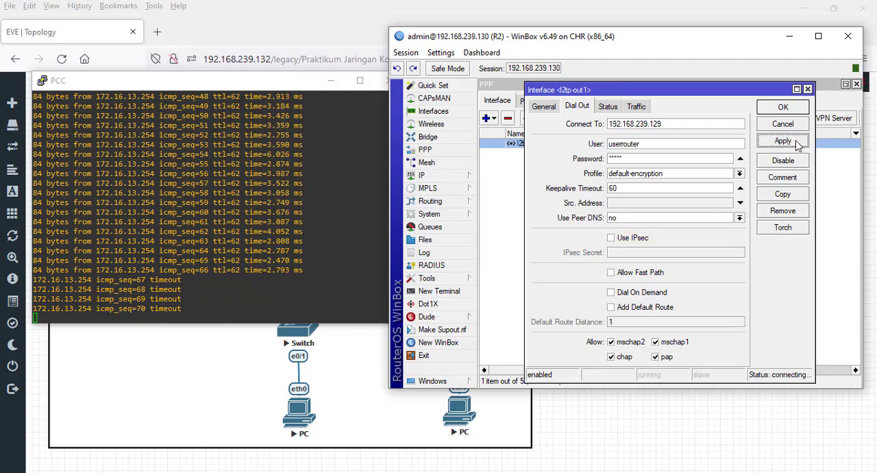
drag(627, 42, 576, 55)
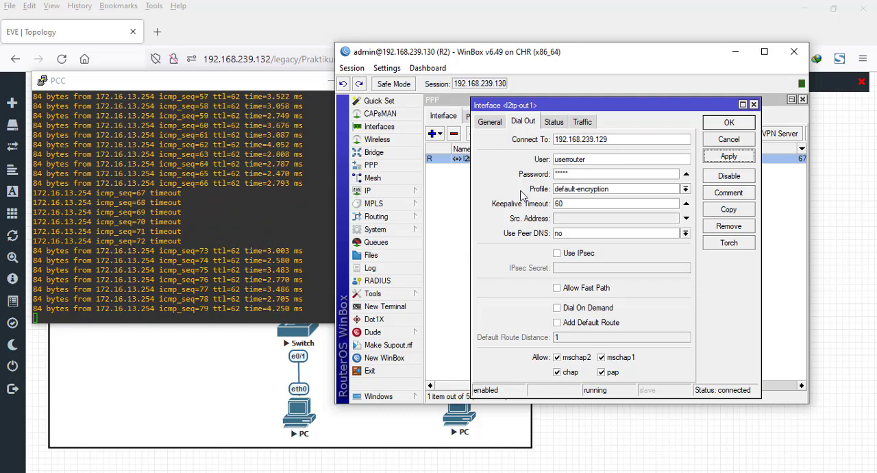
- Test R2's l2tp-out1 with Use IPsec applied and an empty secret, and apply it with IPsec off again
click(557, 253)
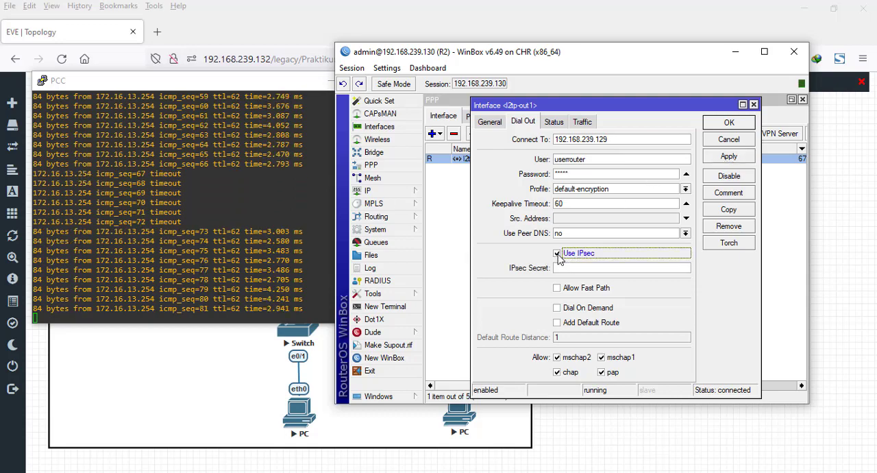
click(745, 160)
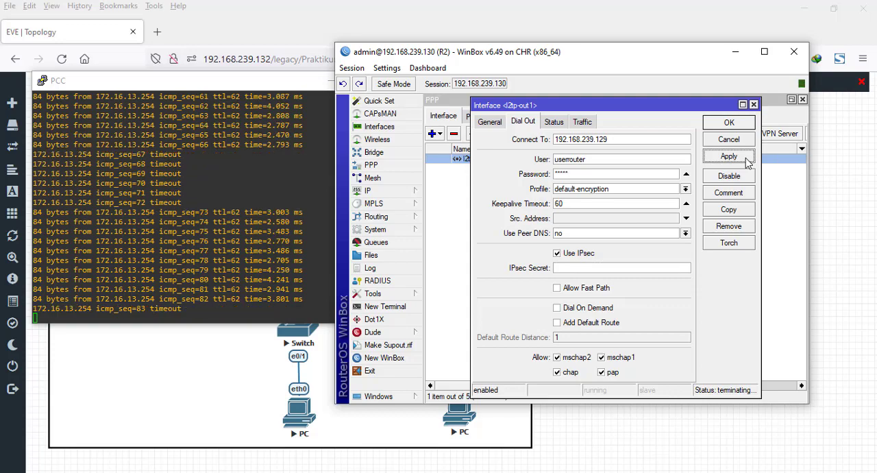
click(559, 255)
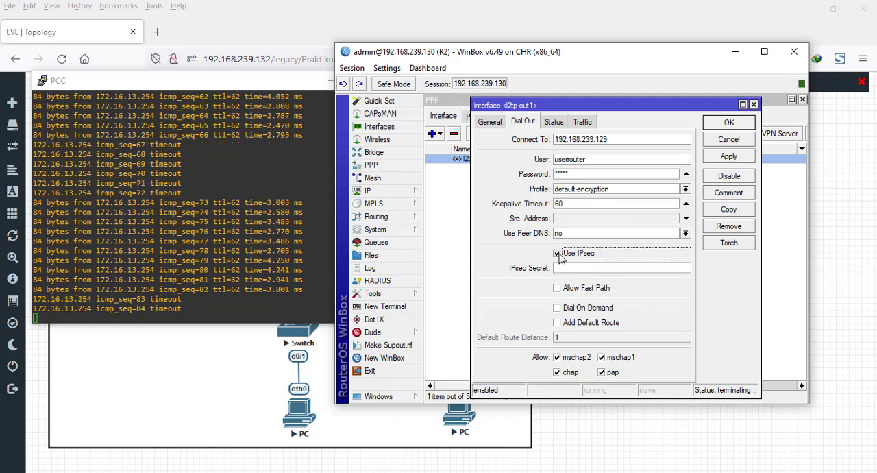
click(729, 157)
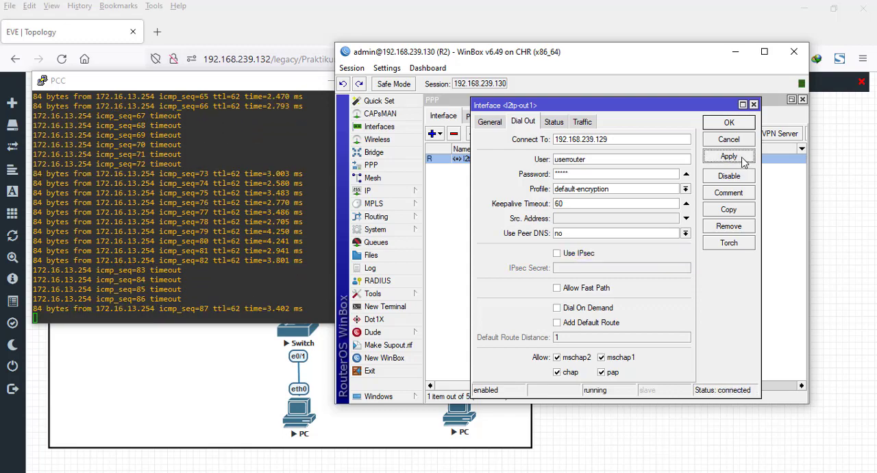
- Switch to R1's WinBox window, examine the l2tp-userrouter server binding, and close it without saving a copy
click(475, 0)
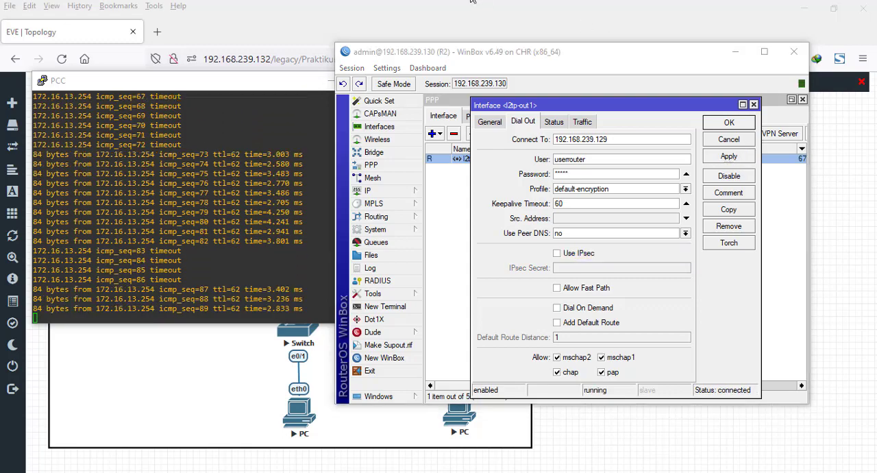
key(alt+Tab)
double_click(475, 197)
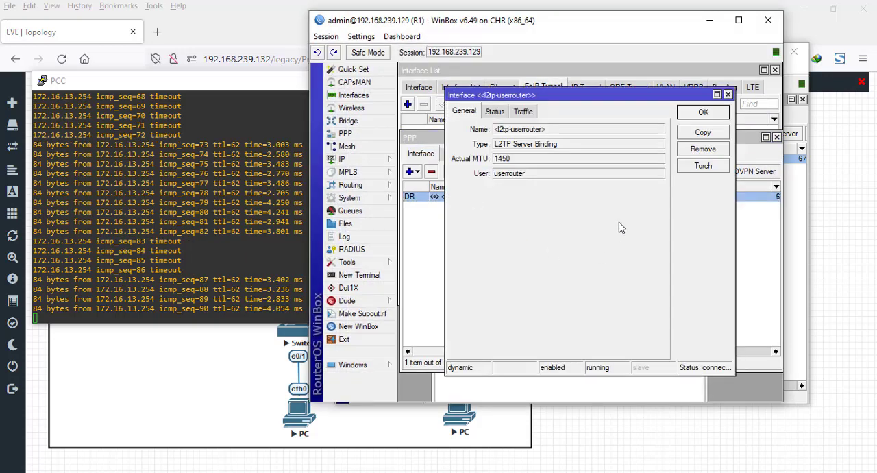
click(706, 134)
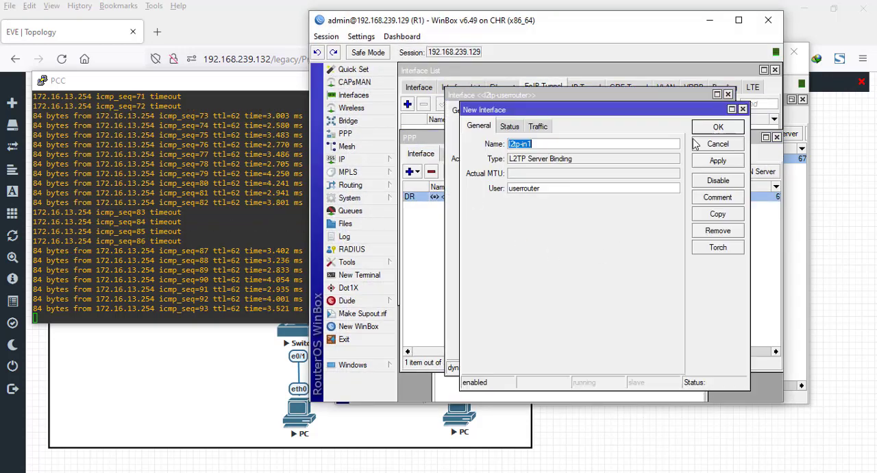
click(730, 144)
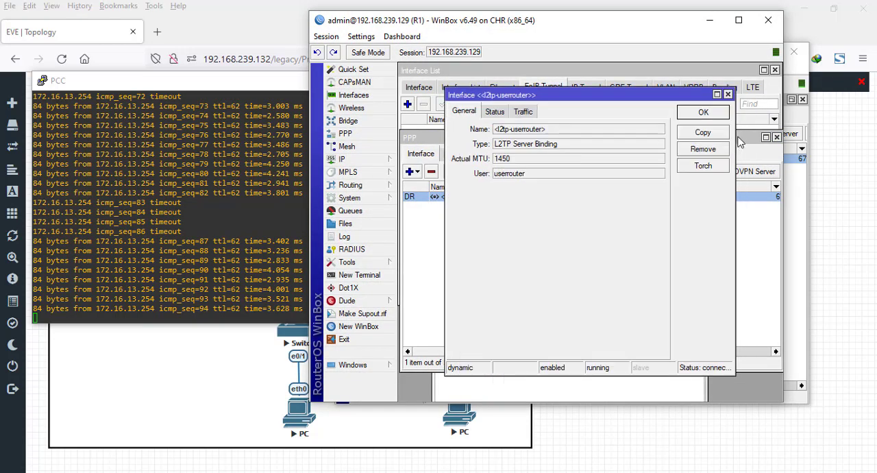
click(729, 94)
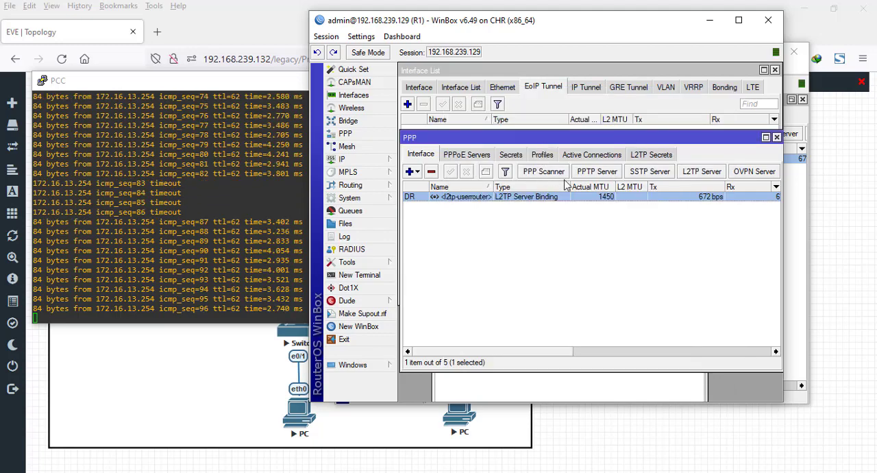
- Set Use IPsec to required on R1's L2TP Server, save it, close the PPP window, and minimize R1
click(701, 173)
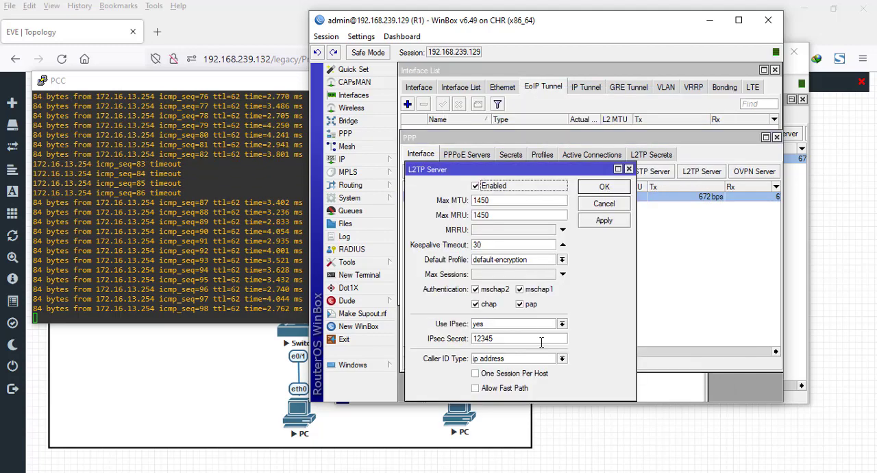
click(562, 324)
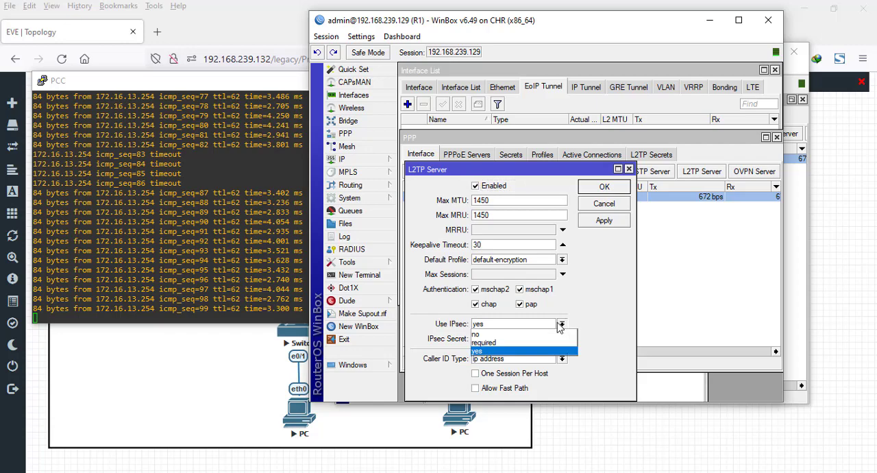
click(525, 344)
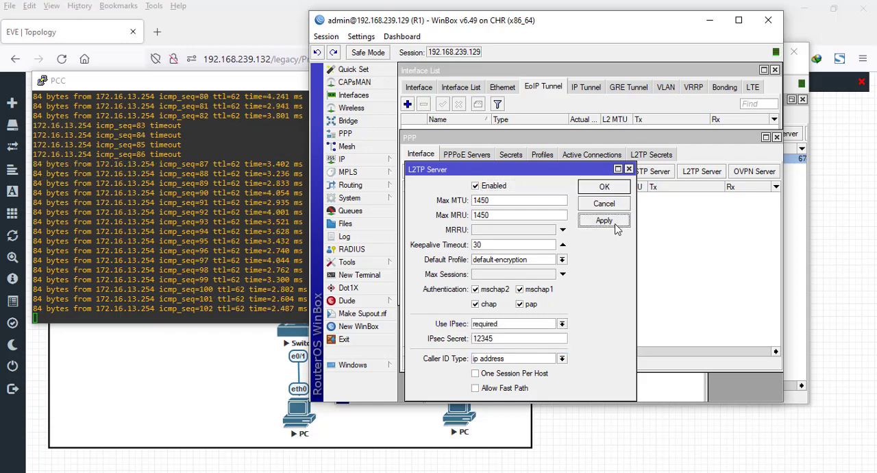
click(614, 189)
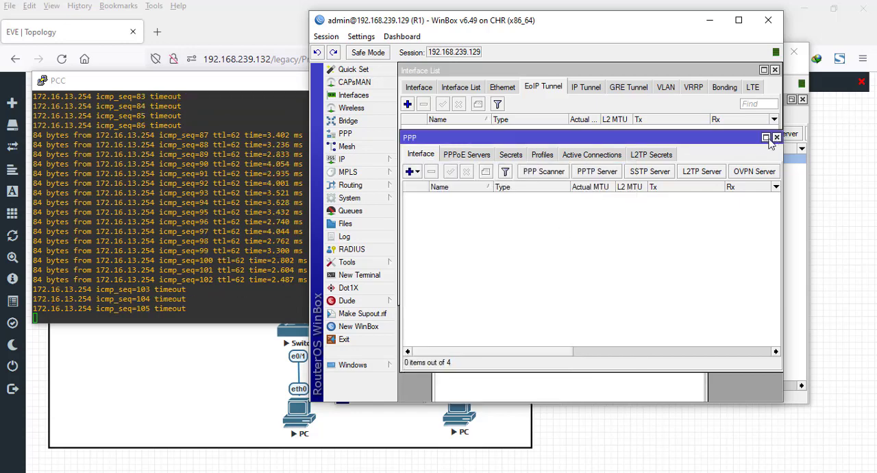
click(777, 137)
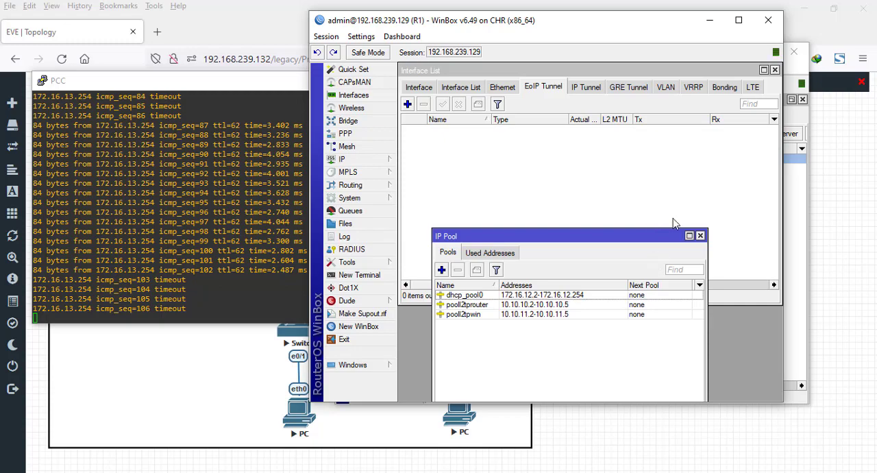
click(709, 21)
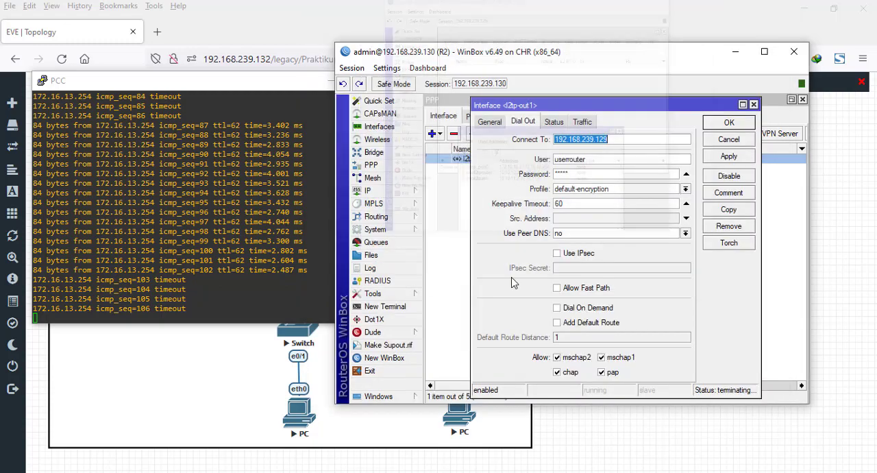
- Enable Use IPsec on R2's l2tp-out1 interface, enter the IPsec secret, and apply the settings
click(557, 253)
click(636, 267)
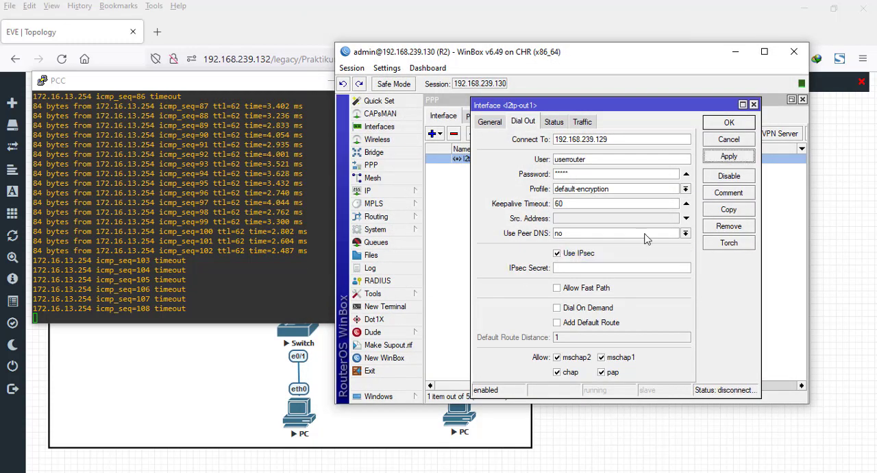
text(*)
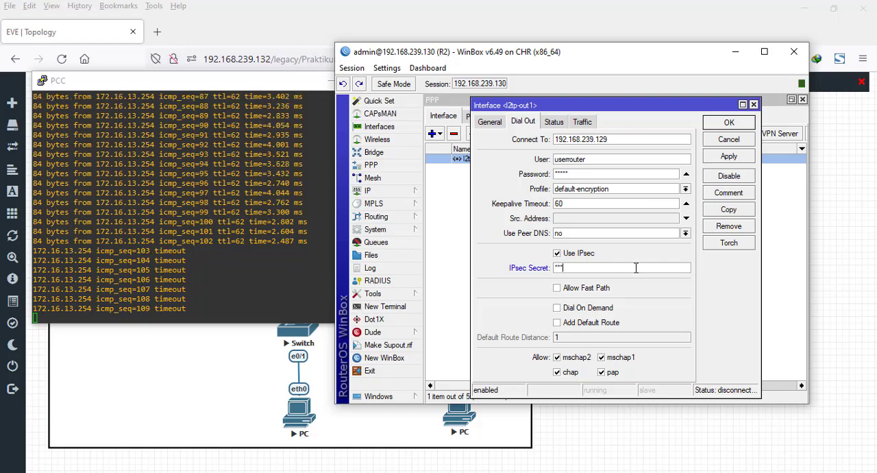
click(729, 156)
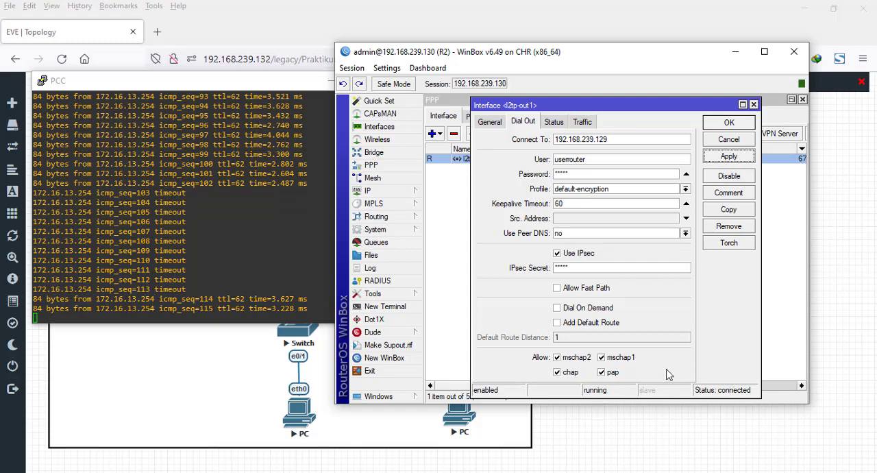
- Test the required IPsec setting by turning off Use IPsec on R2's l2tp-out1 interface and applying it repeatedly
click(574, 253)
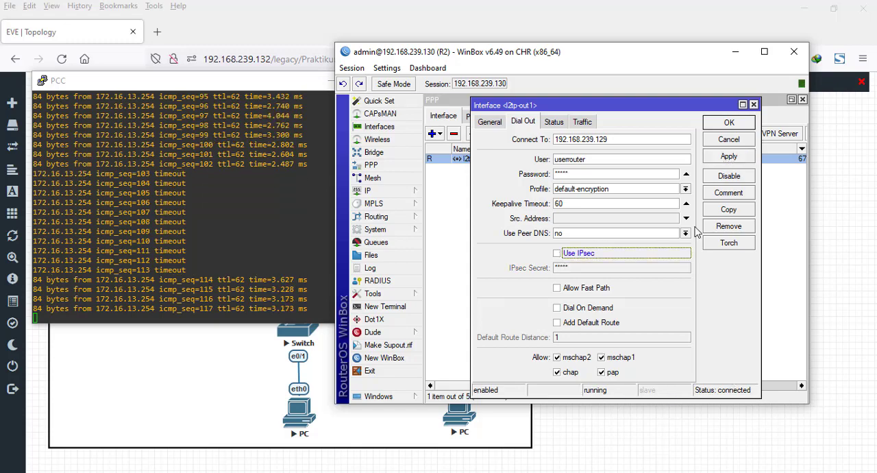
click(729, 157)
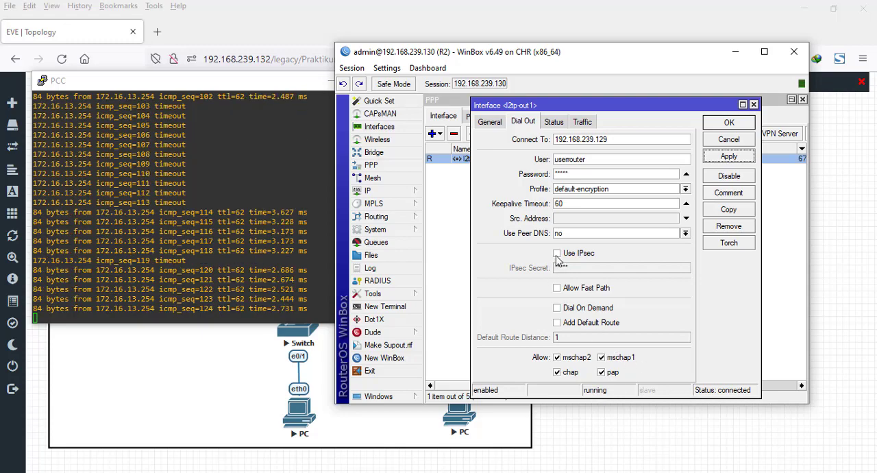
click(557, 254)
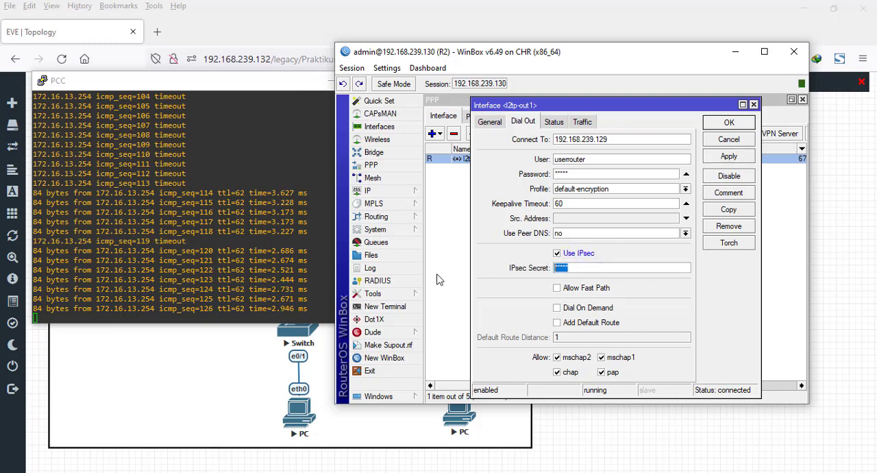
click(559, 253)
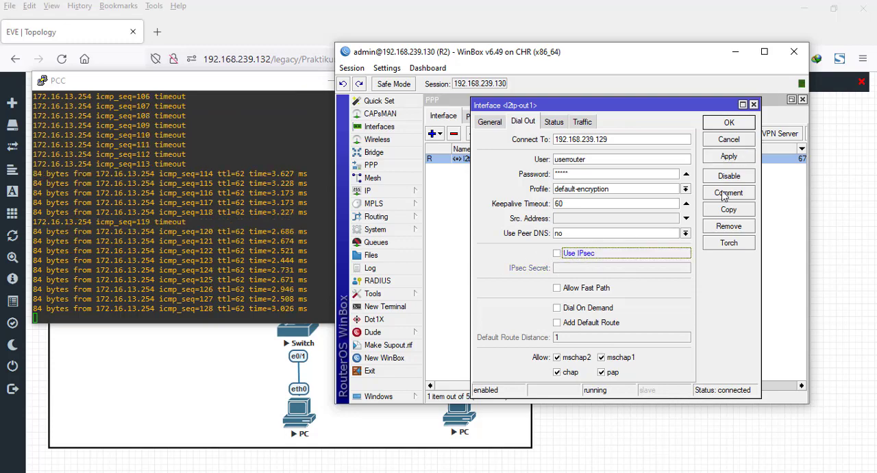
click(733, 157)
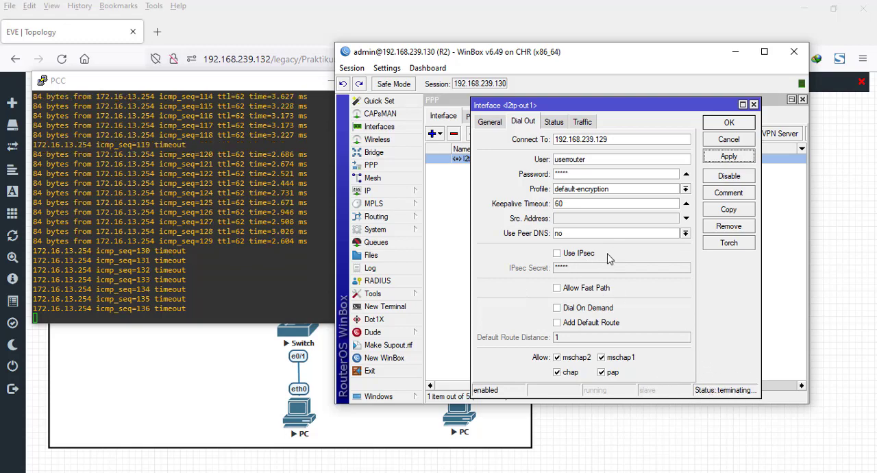
- Re-enable Use IPsec on R2's l2tp-out1 with the stored secret, save the interface, and minimize R2's window
click(560, 258)
click(728, 158)
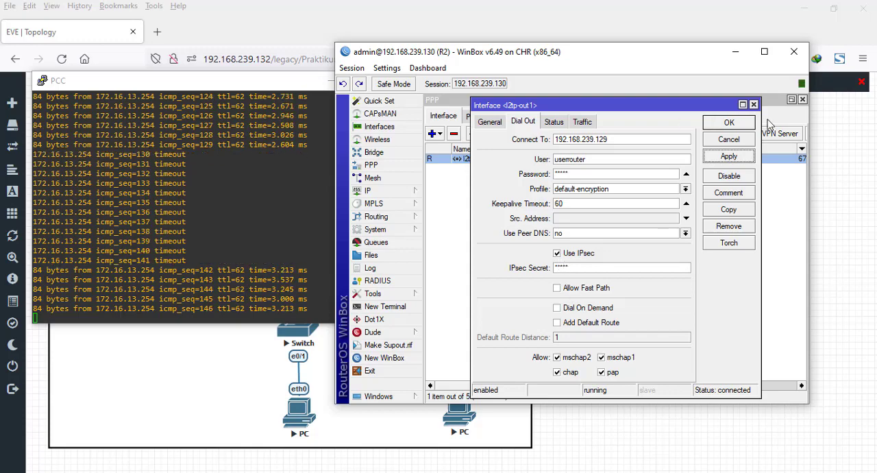
click(729, 122)
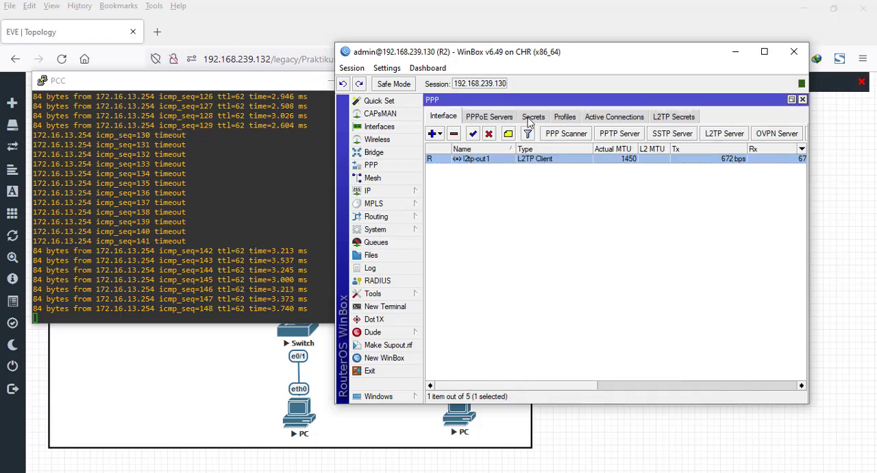
click(734, 57)
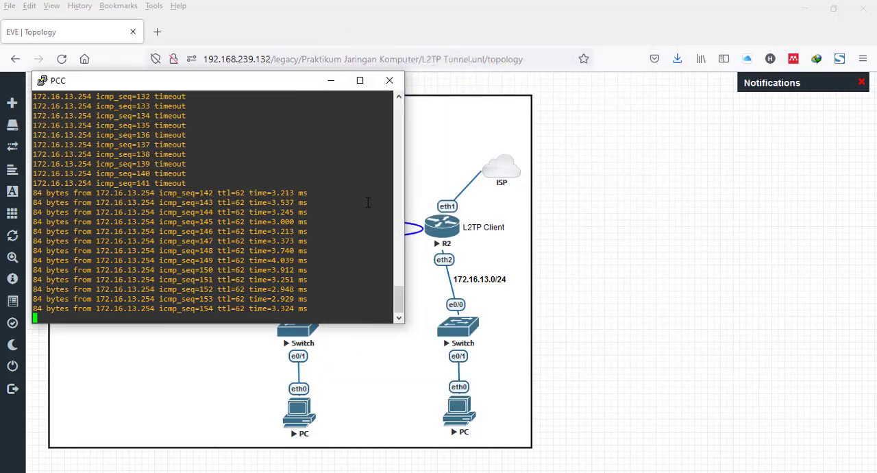
- Stop the continuous ping in the PCC console, minimize it, and switch to the Windows client's VNC Viewer window
key(ctrl+c)
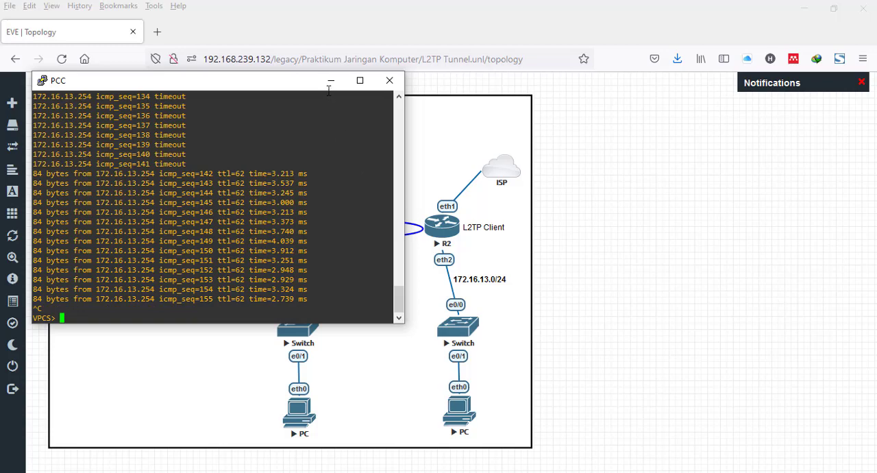
click(330, 81)
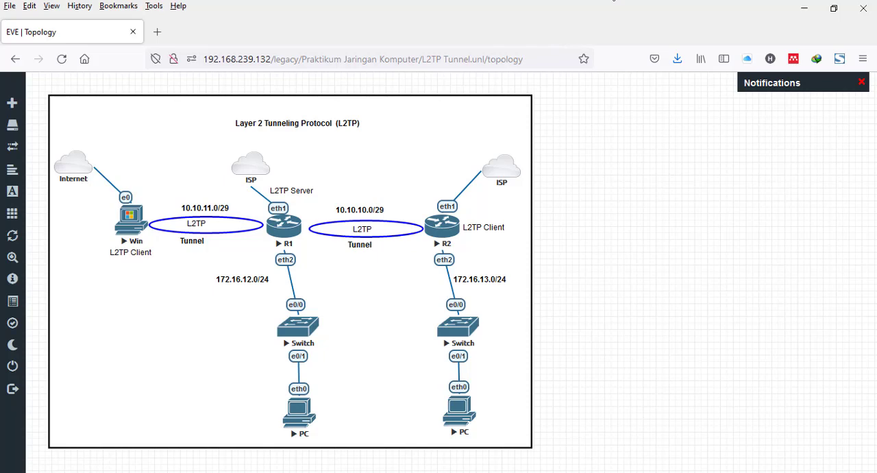
mouse_move(593, 1)
click(644, 44)
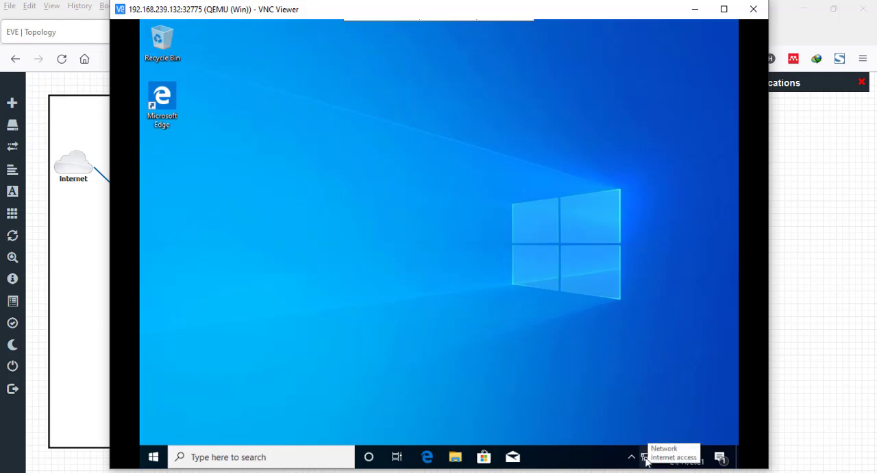
mouse_move(429, 13)
drag(388, 14, 497, 18)
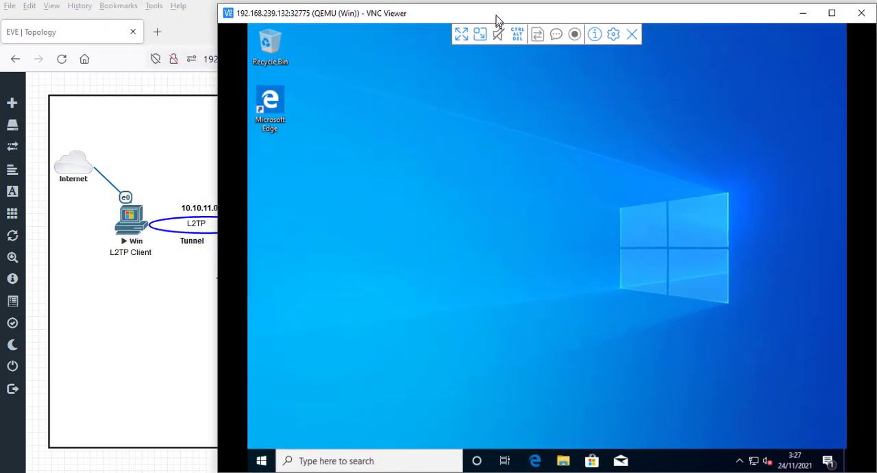
- Search for vpn on the Windows client and open its VPN settings
click(261, 455)
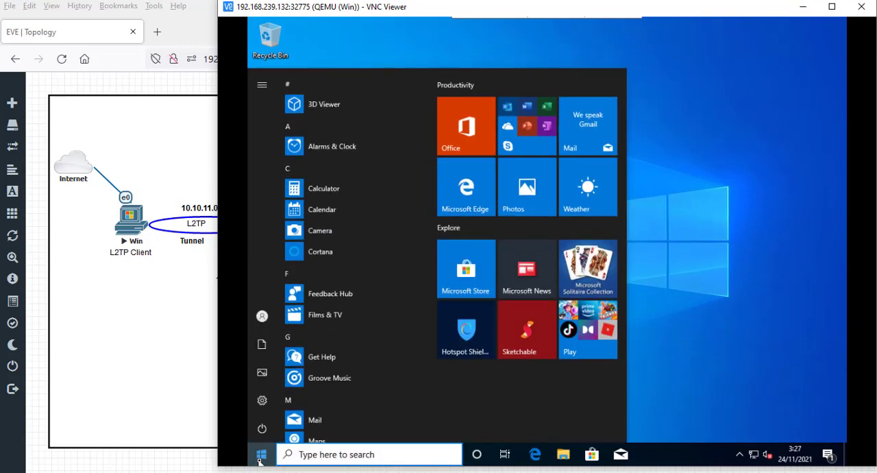
text(vpn)
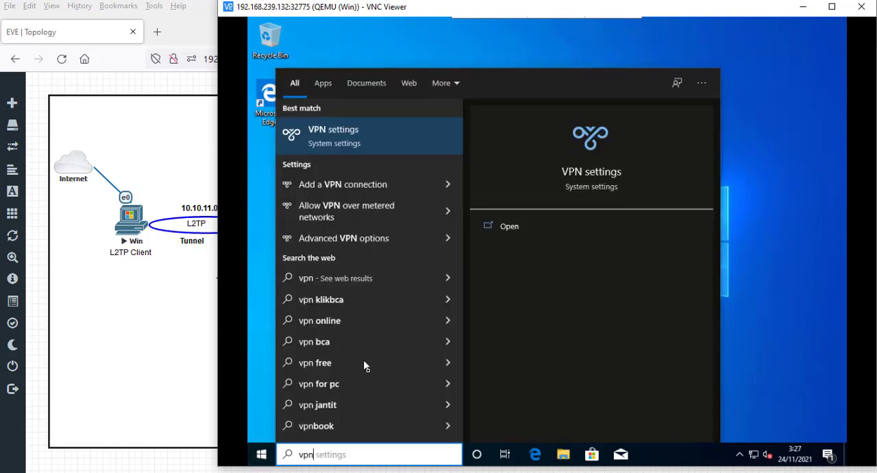
click(396, 145)
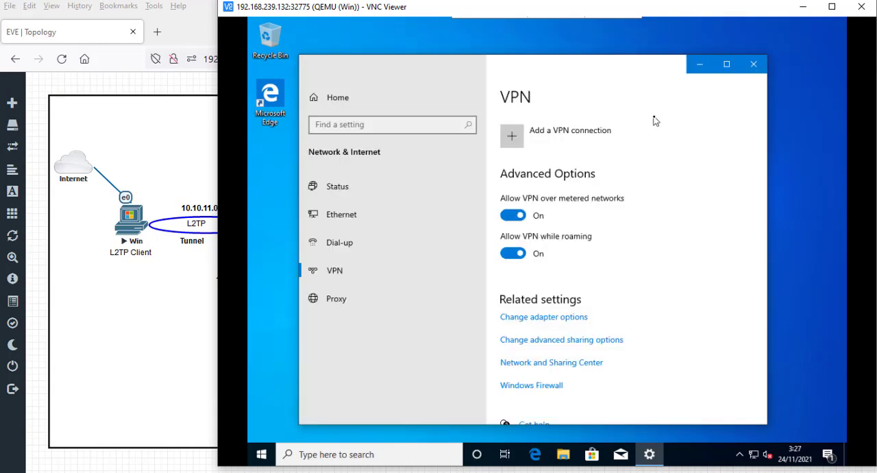
- Move the VNC Viewer window beside the topology and begin a new VPN connection with the Windows (built-in) provider
drag(628, 10, 791, 13)
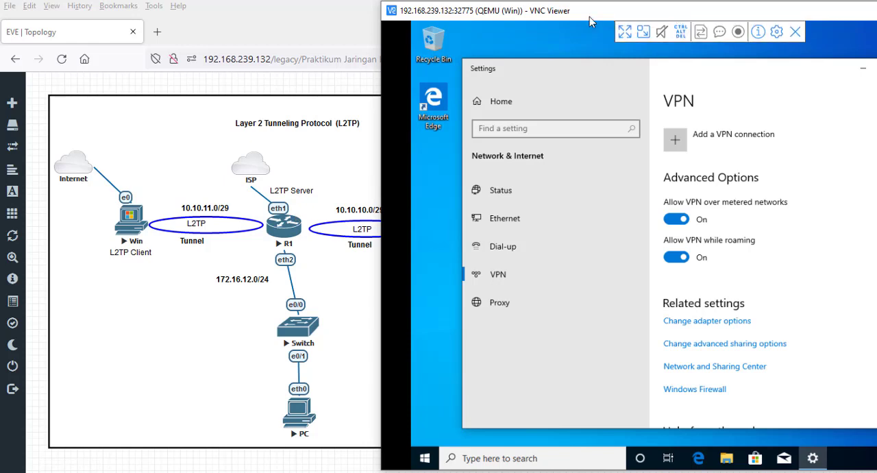
drag(678, 15, 571, 17)
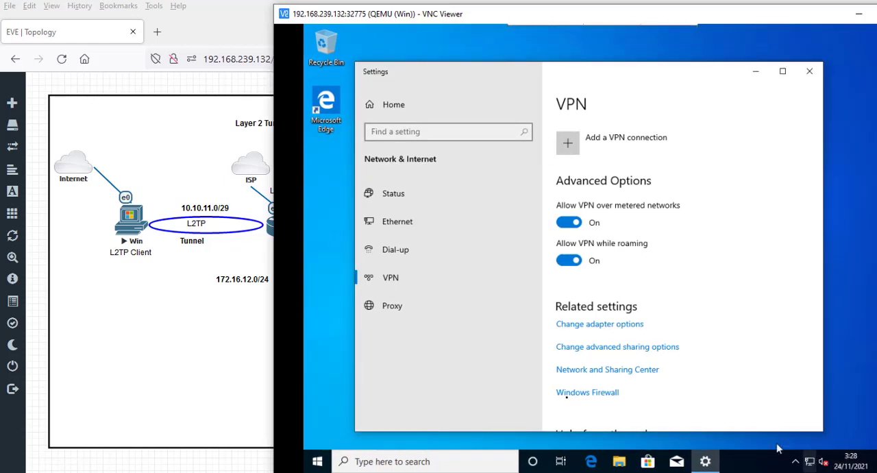
click(571, 148)
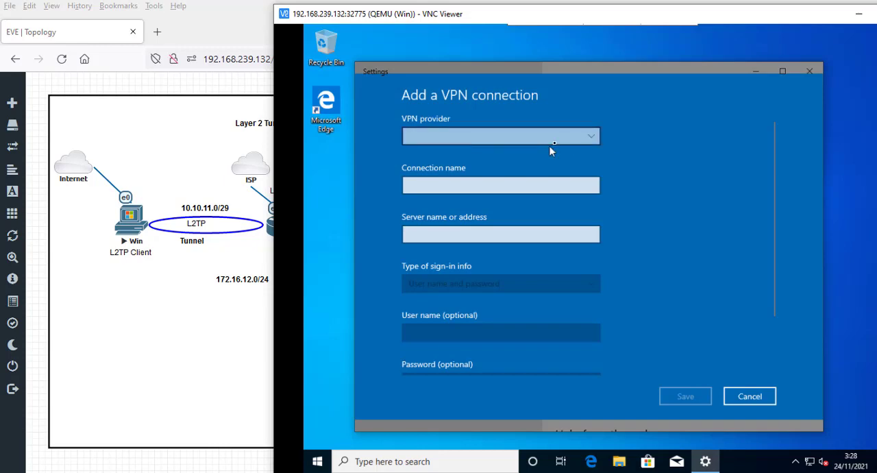
click(586, 141)
click(660, 144)
click(542, 138)
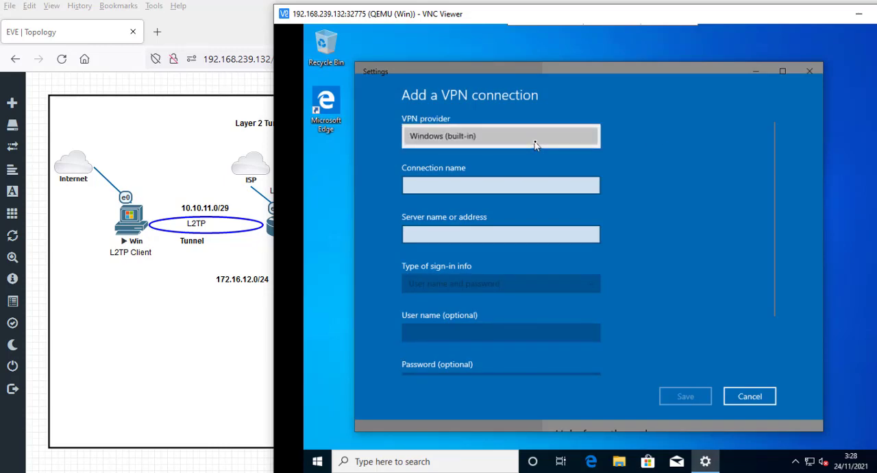
click(533, 144)
- Name the new VPN connection VPN to R1 and set its server address to 192.168.239.129
click(466, 190)
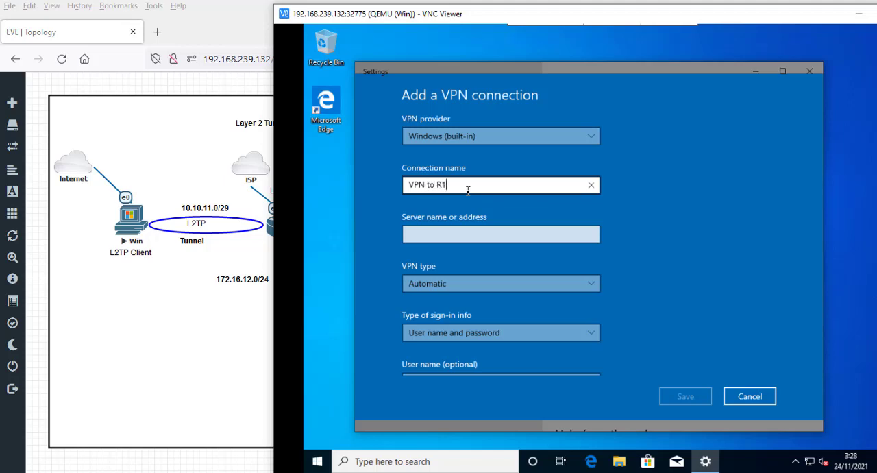
click(472, 239)
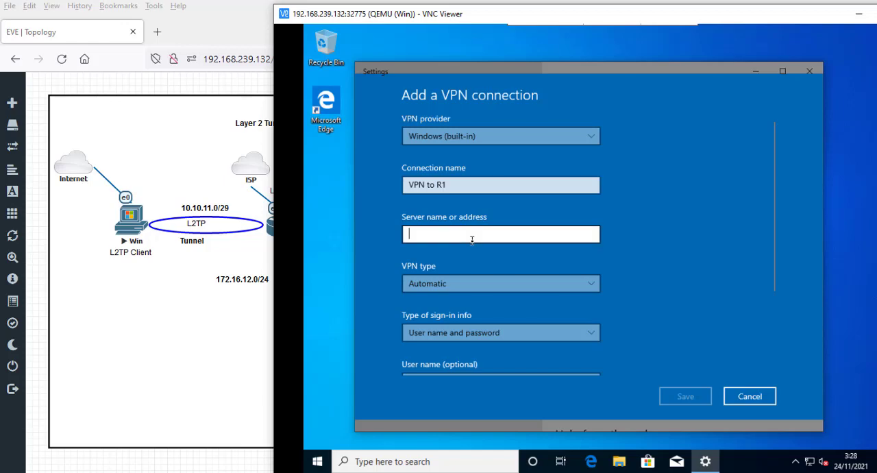
text(192.168.239.129)
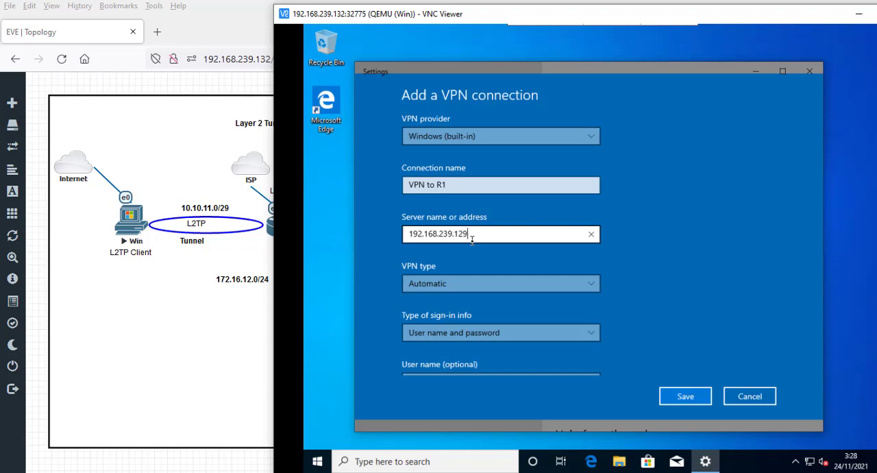
- Set the VPN type to L2TP/IPsec with pre-shared key and enter the pre-shared key
click(517, 288)
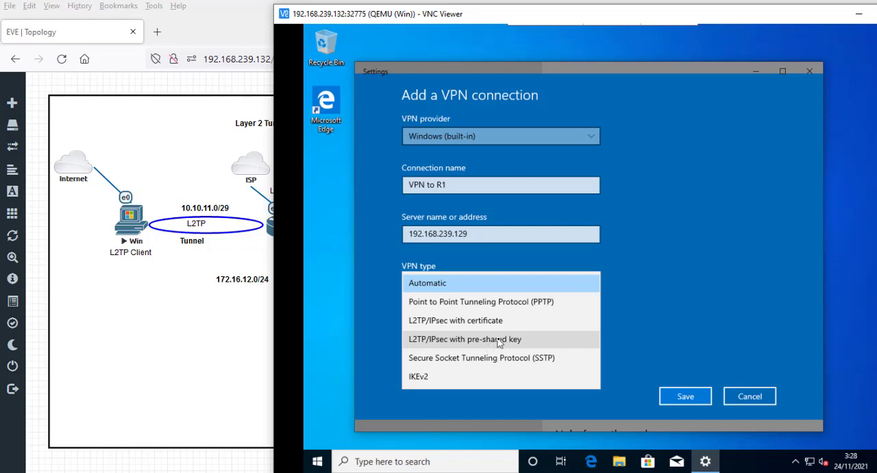
click(499, 340)
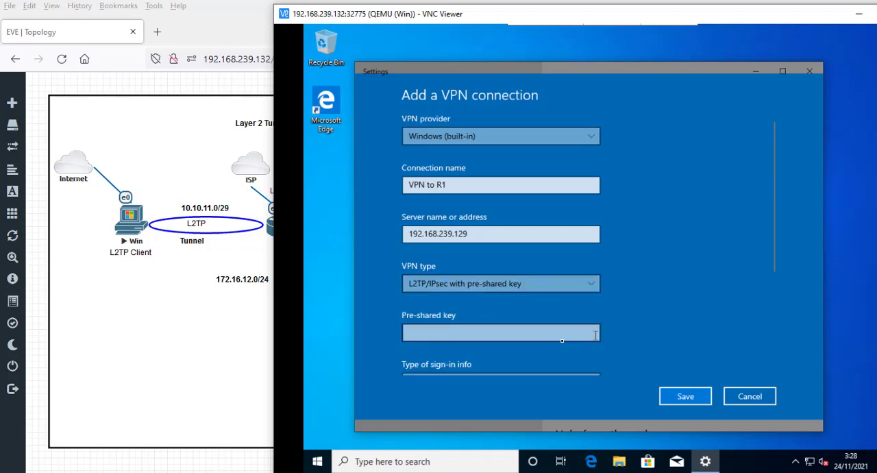
click(553, 336)
text(•••••)
- Choose User name and password as the VPN connection's type of sign-in info
scroll(643, 293, down, 1)
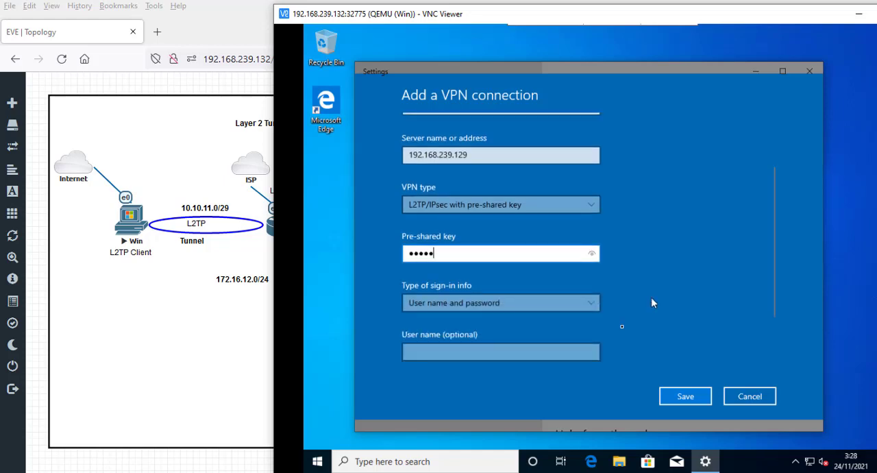
click(574, 309)
click(581, 304)
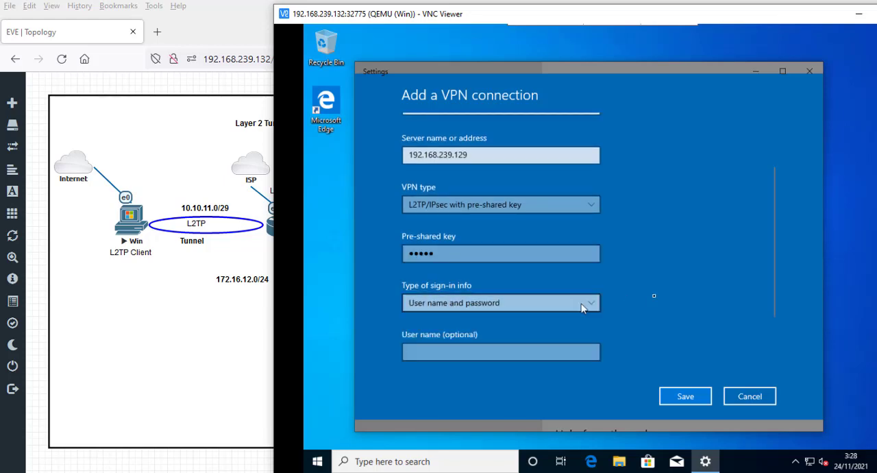
click(559, 352)
scroll(676, 304, down, 2)
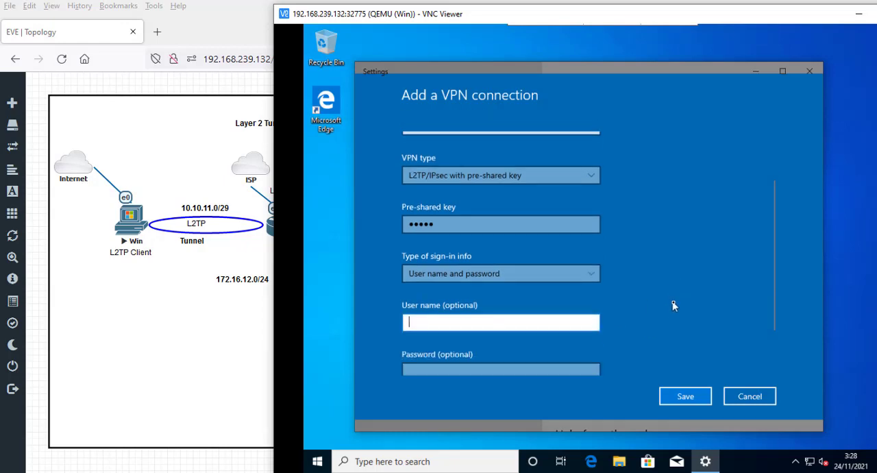
click(587, 217)
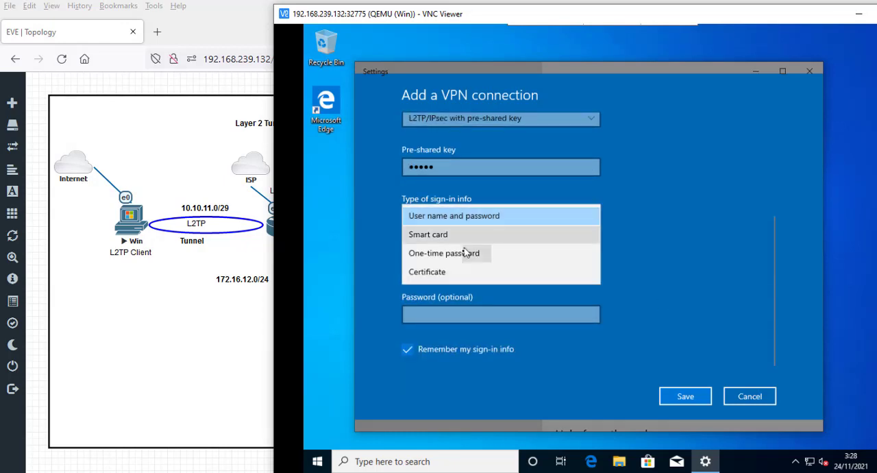
click(449, 215)
click(517, 218)
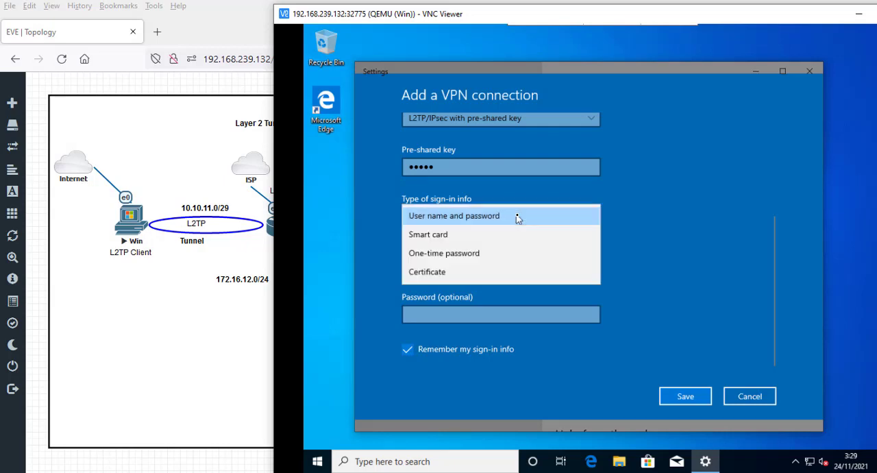
click(516, 218)
- Enter the user name userpc and the account password, and save the VPN connection
click(497, 263)
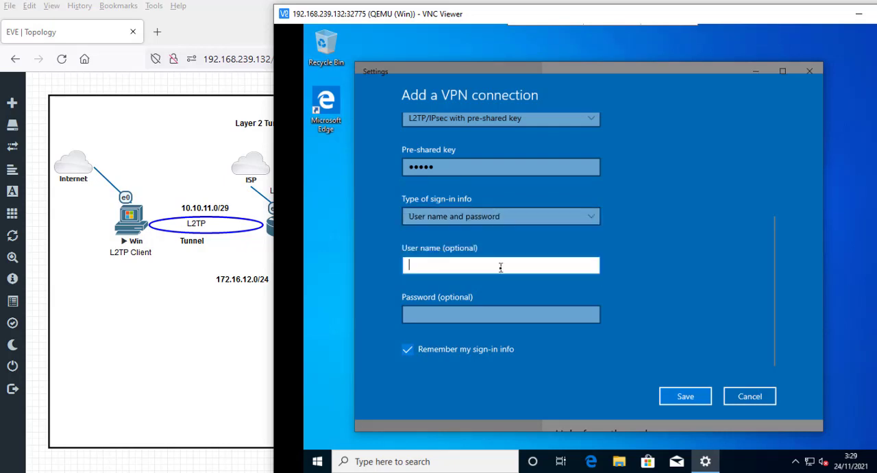
text(user)
click(506, 315)
text(•••••)
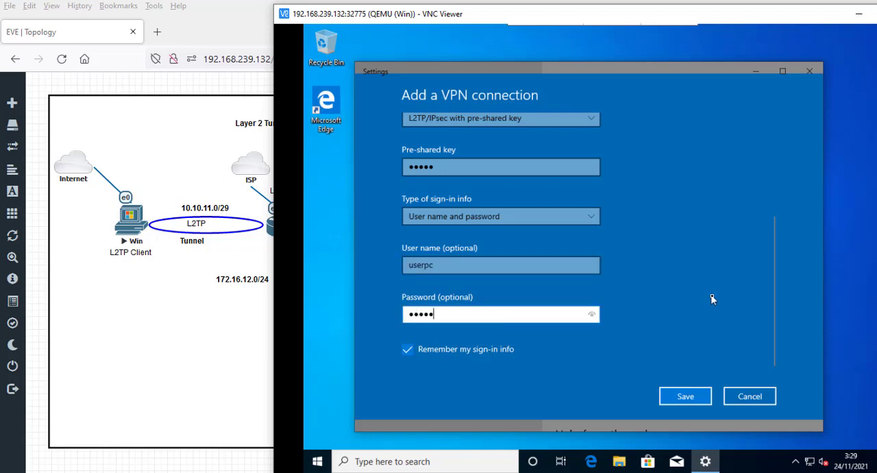
click(692, 397)
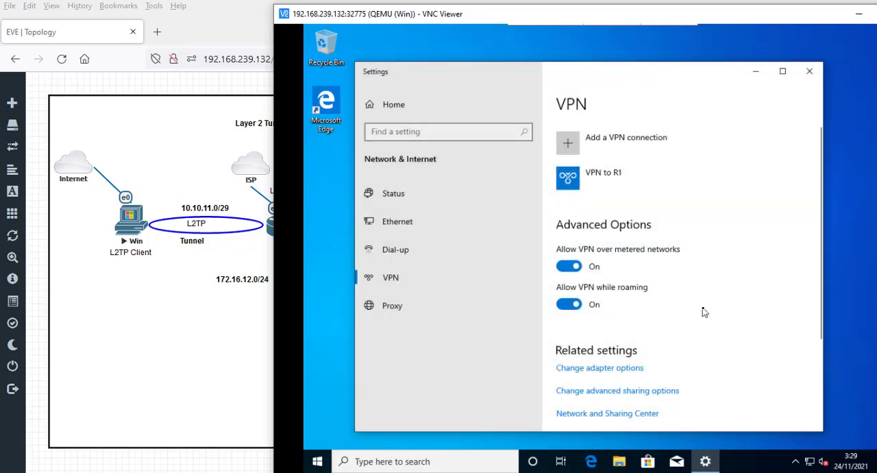
- Try to connect to VPN to R1 with the saved sign-in info, and dismiss the result
click(577, 194)
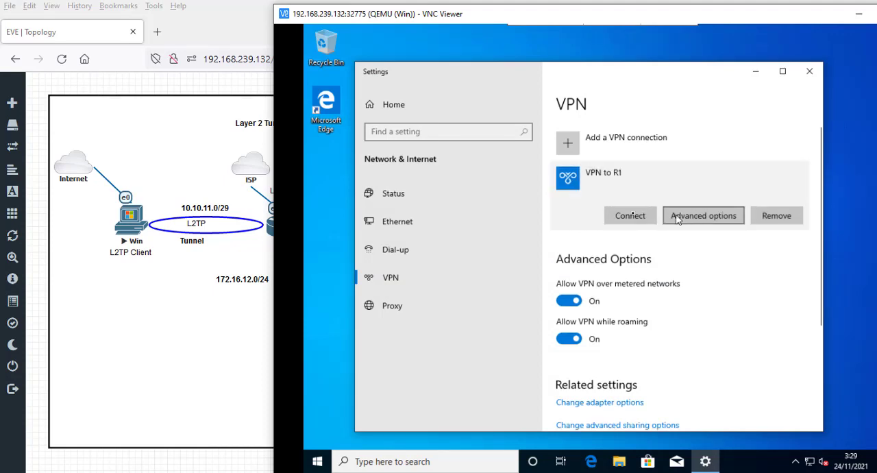
click(629, 216)
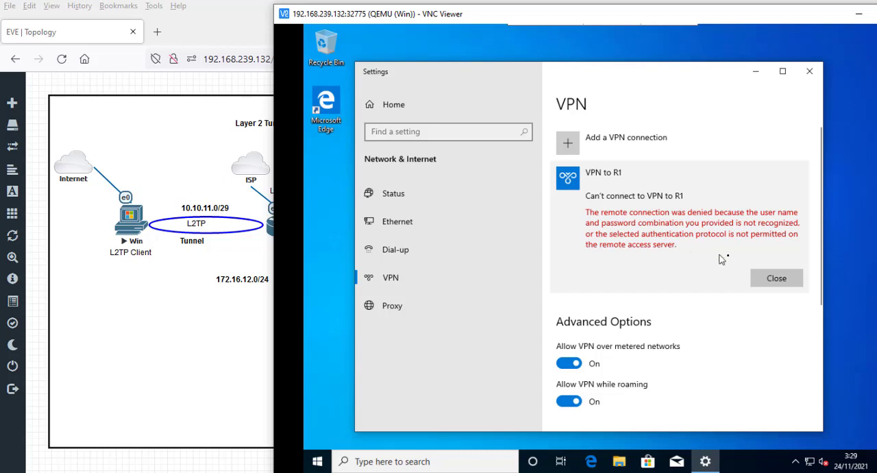
click(776, 277)
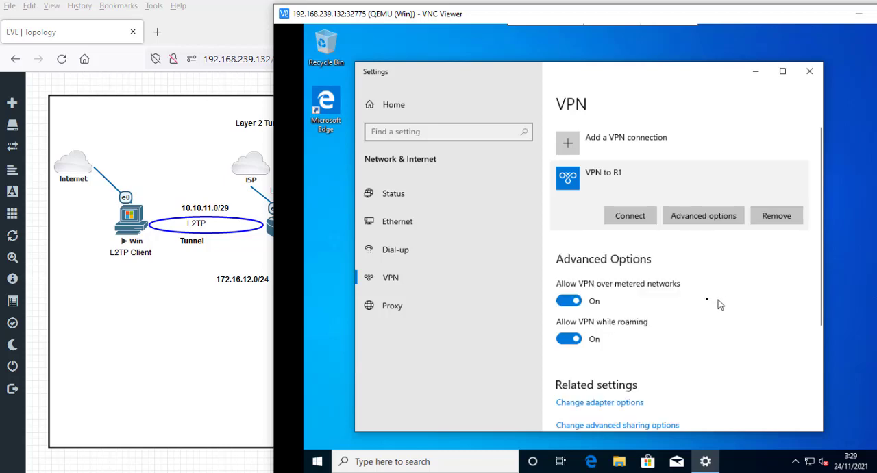
- Edit the VPN to R1 connection to use the user name userwin, and save it
click(729, 218)
click(411, 245)
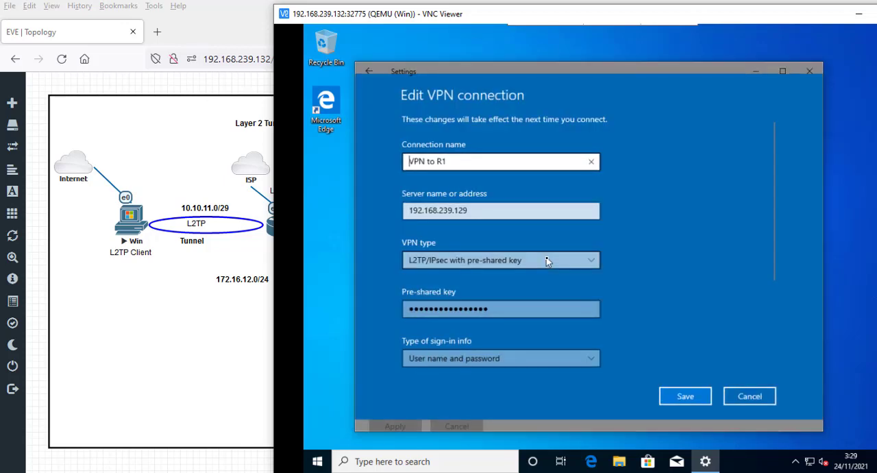
scroll(546, 302, down, 3)
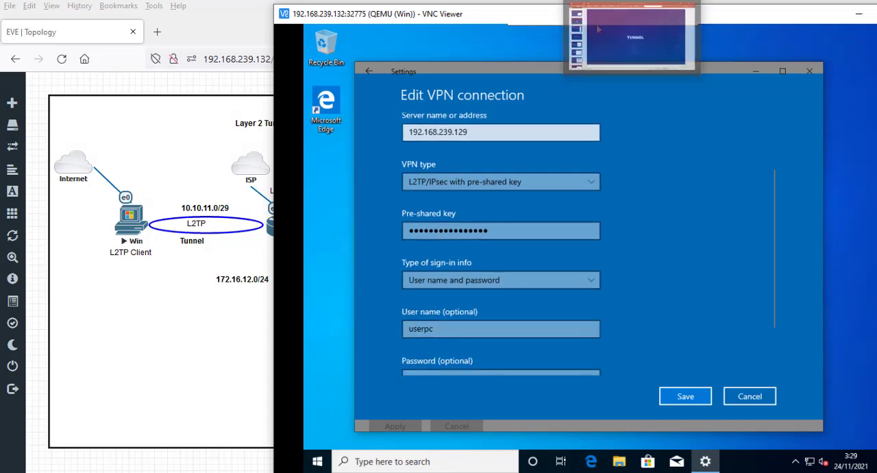
click(465, 331)
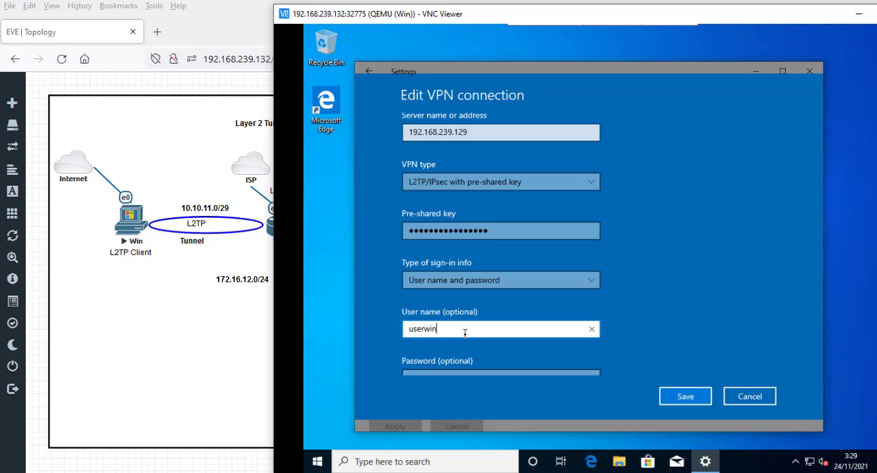
click(690, 396)
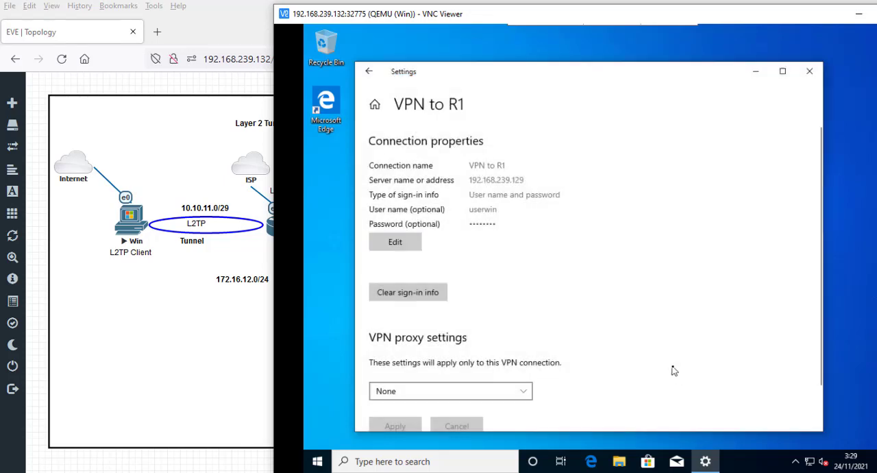
- Return to the VPN list and connect to VPN to R1
scroll(657, 367, down, 2)
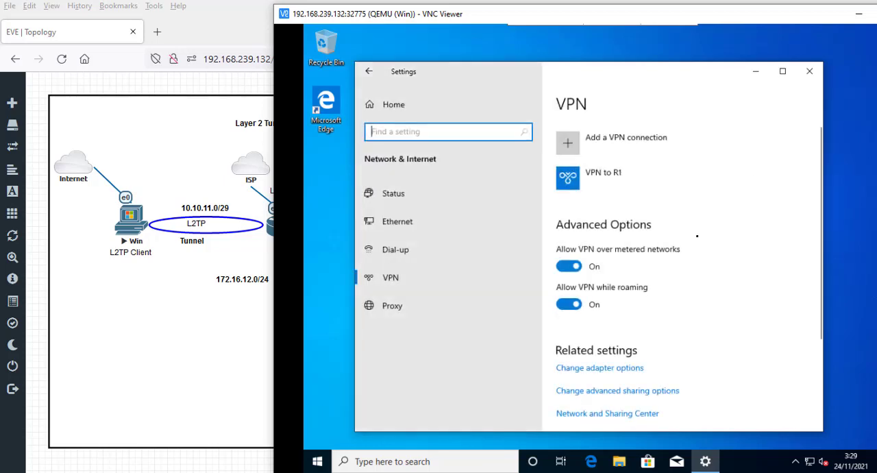
click(588, 193)
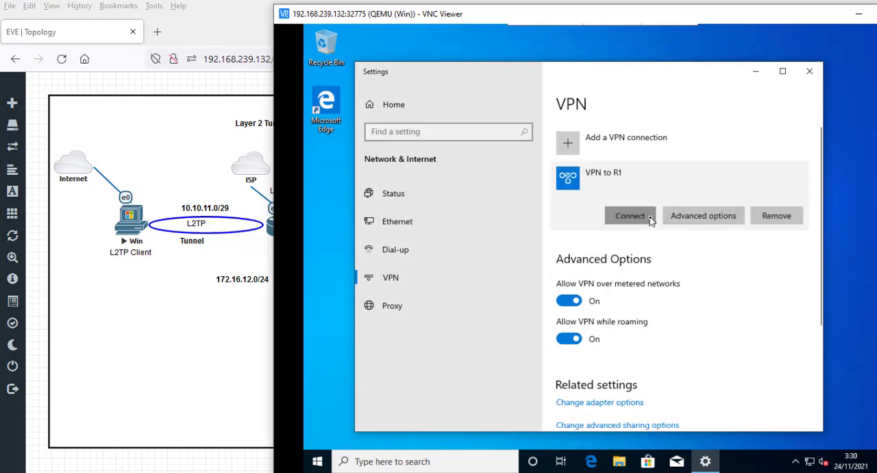
click(648, 217)
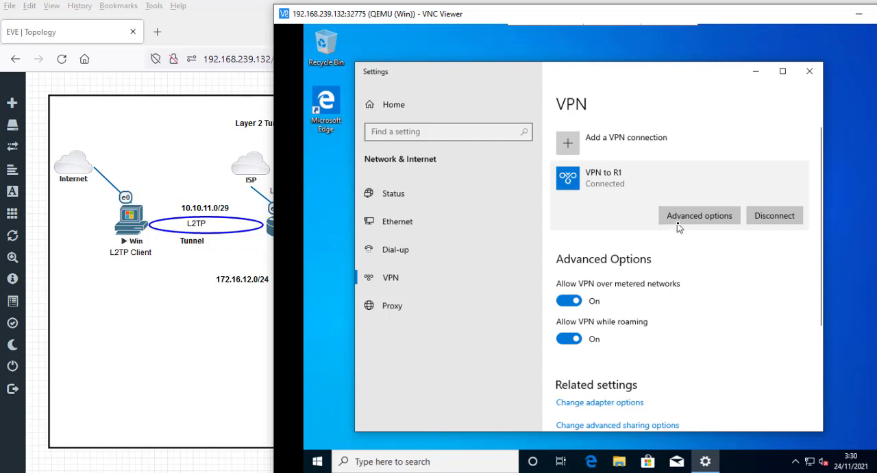
- Review the network profile and connection properties of VPN to R1, and return to the VPN list
click(699, 232)
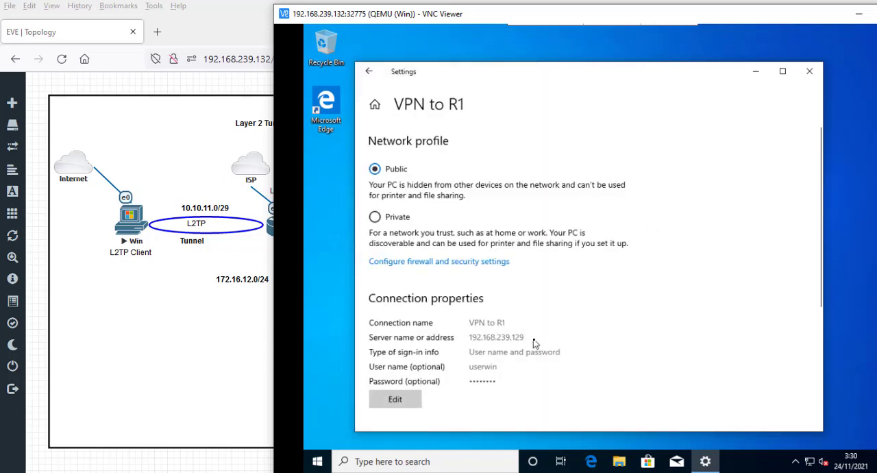
scroll(507, 315, down, 1)
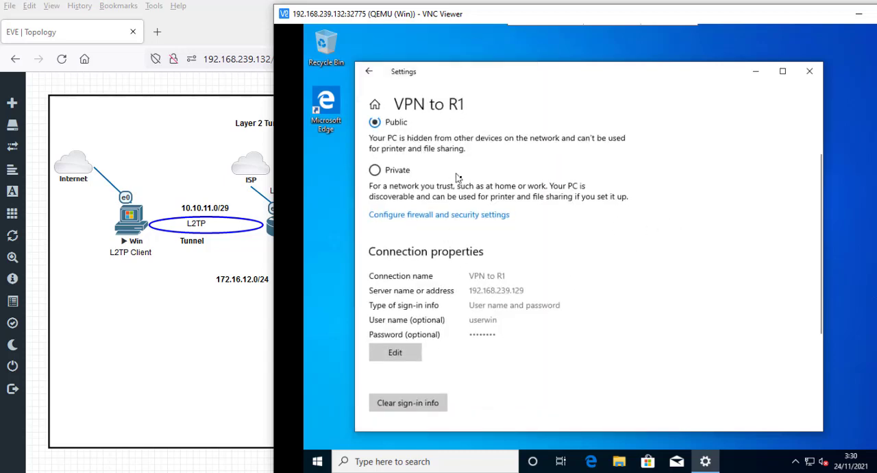
scroll(554, 208, down, 3)
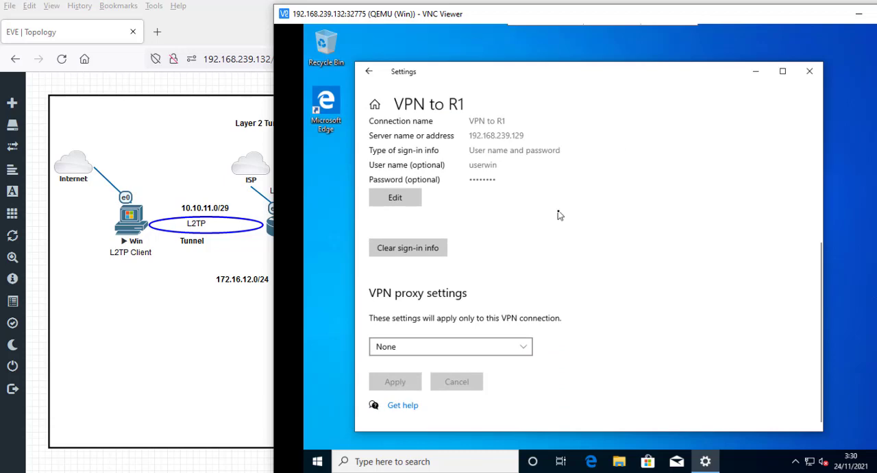
scroll(558, 215, up, 3)
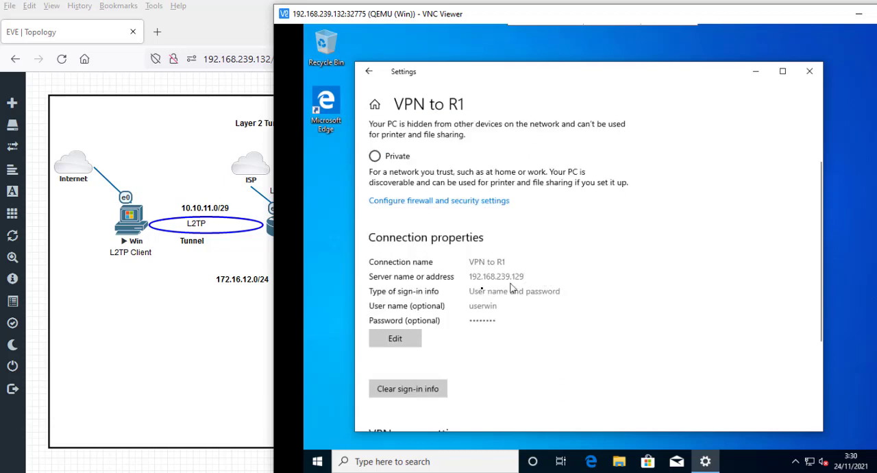
scroll(500, 281, up, 2)
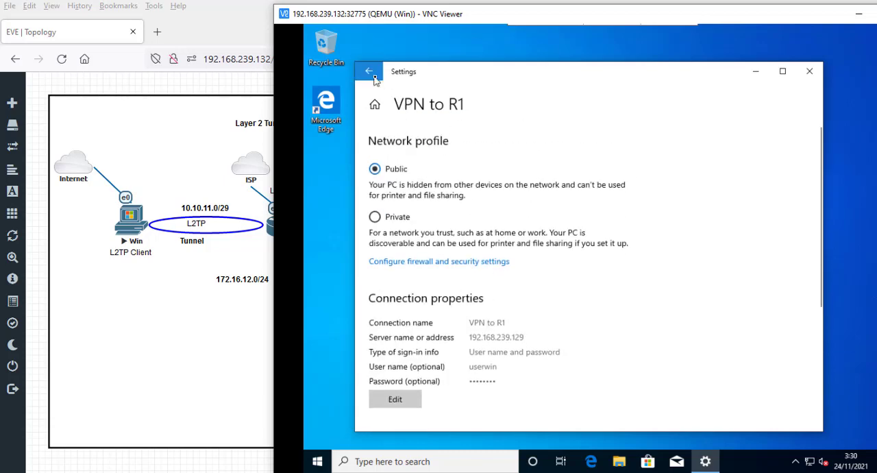
key(alt+Left)
- Look through the Windows client's network settings and check its network status
scroll(783, 353, down, 3)
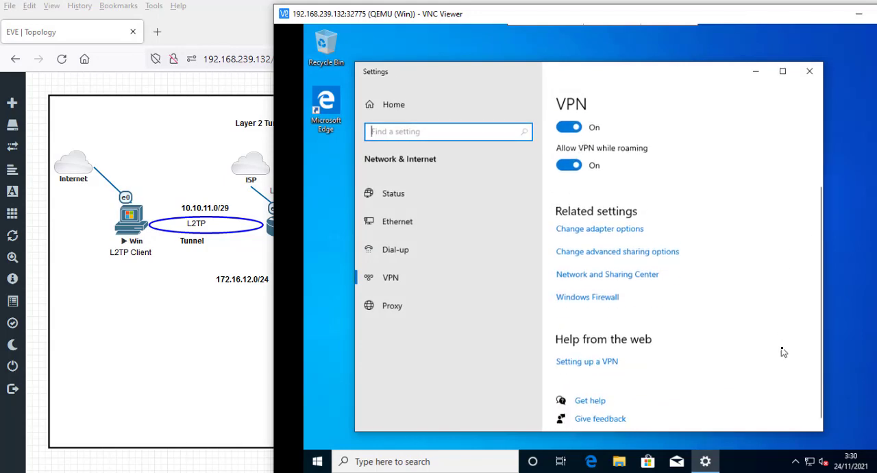
scroll(781, 350, up, 4)
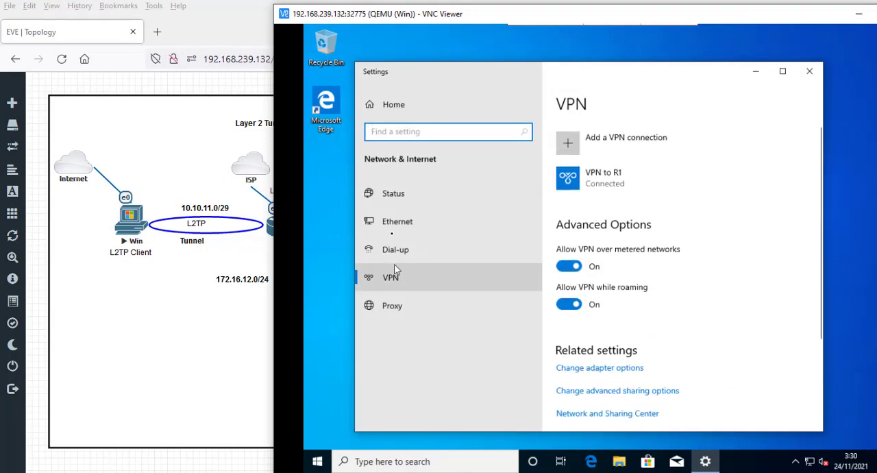
click(406, 221)
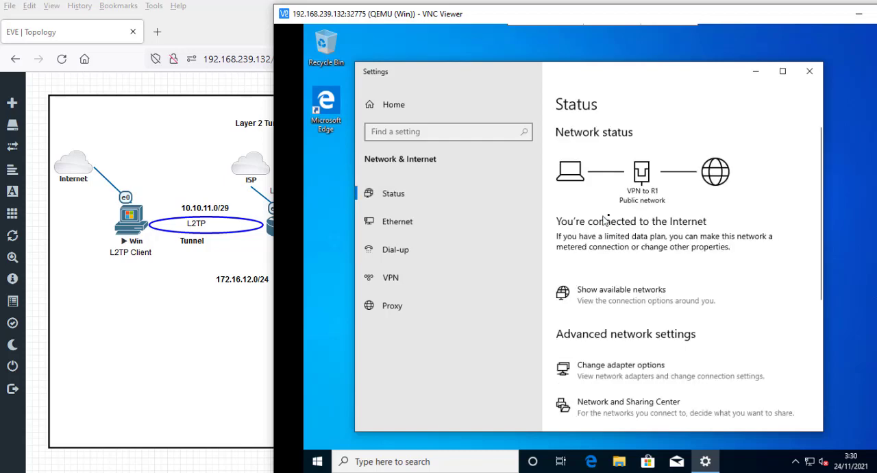
- Open the Windows client's network adapter list from the advanced network settings
scroll(600, 221, down, 3)
scroll(636, 233, up, 2)
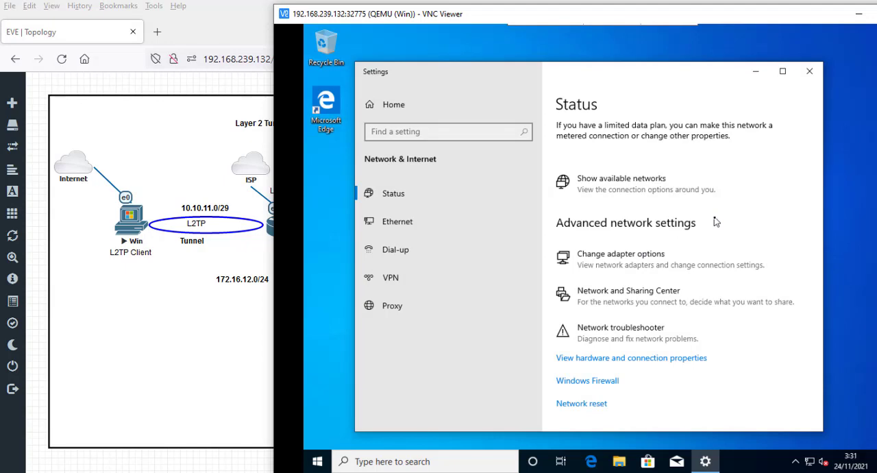
click(635, 259)
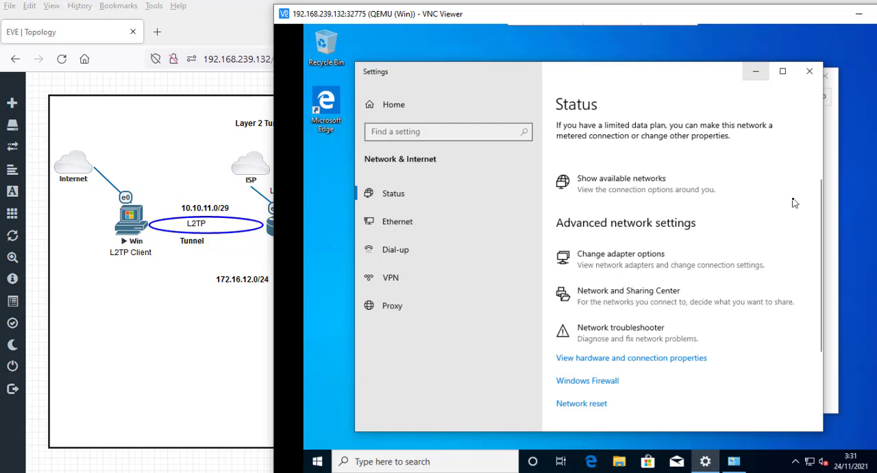
click(832, 231)
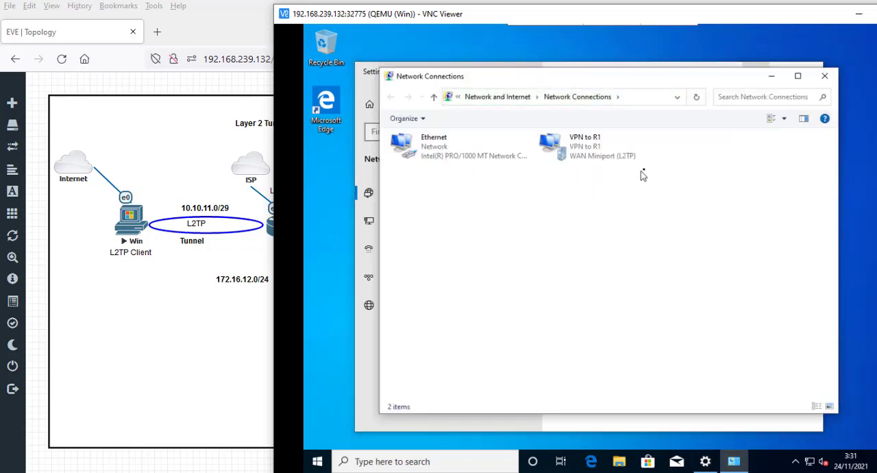
- Check the properties of the VPN to R1 adapter without changing them, and view its network connection details
right_click(577, 155)
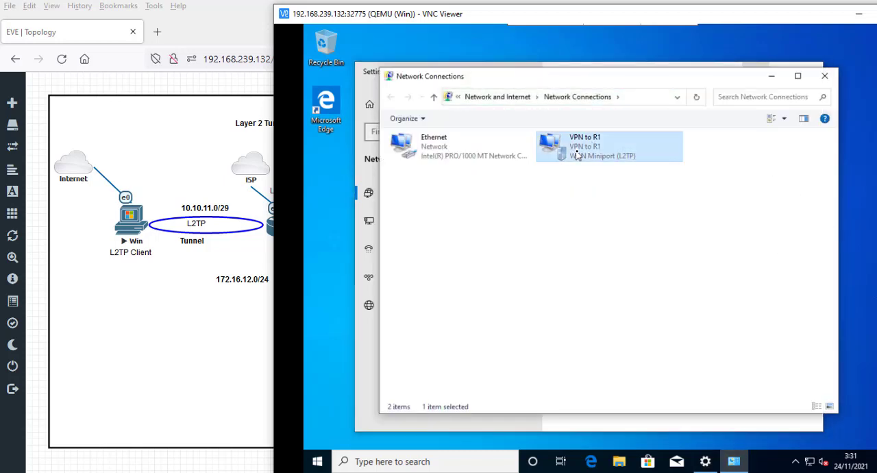
click(623, 266)
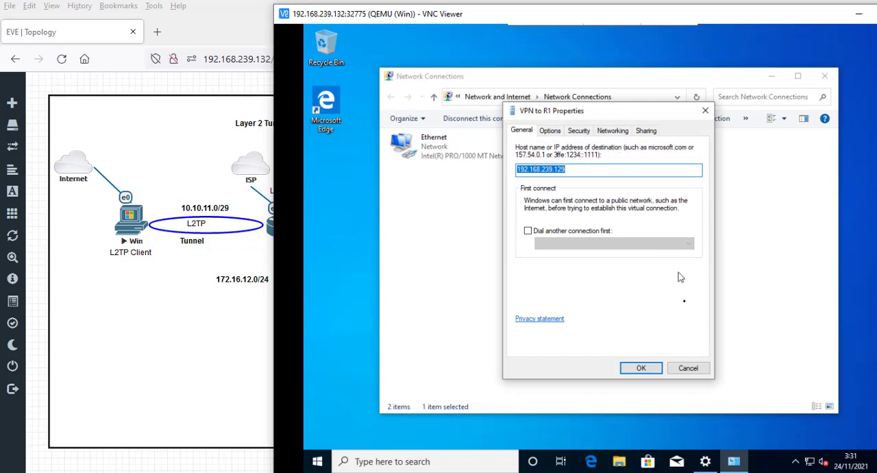
click(559, 133)
click(688, 369)
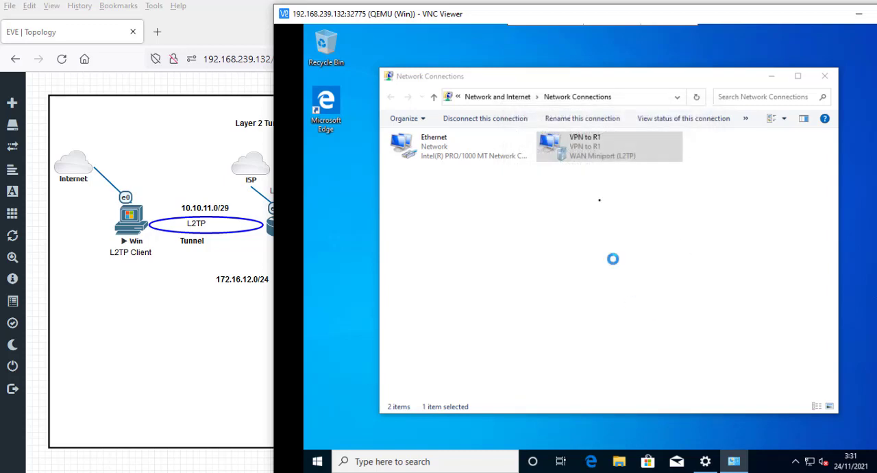
double_click(577, 152)
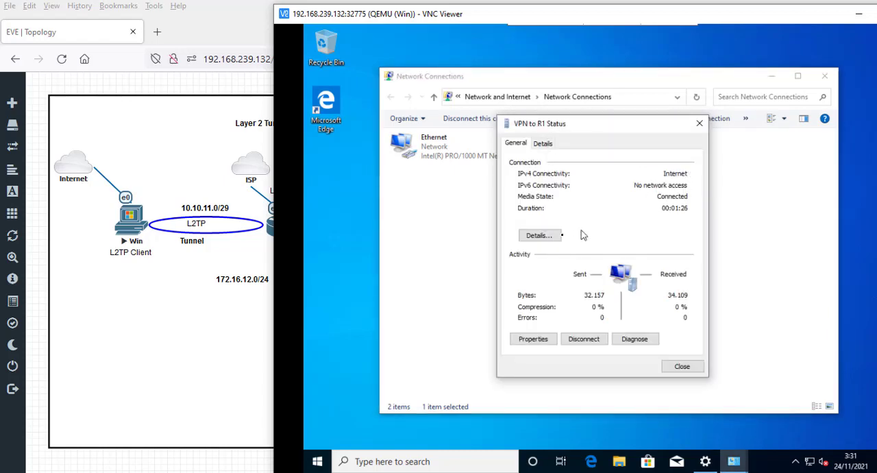
click(545, 235)
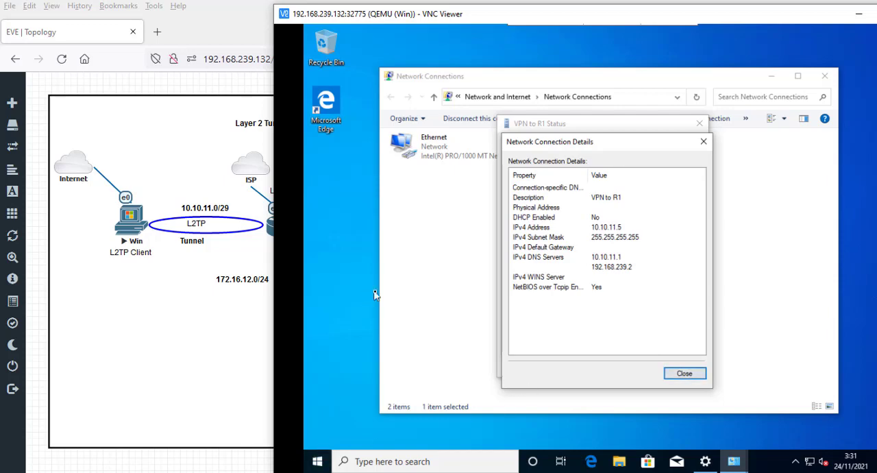
- Ping 172.16.12.254 from a command prompt on the Windows client and compare the target with the topology
key(super+r)
text(cmd)
key(Return)
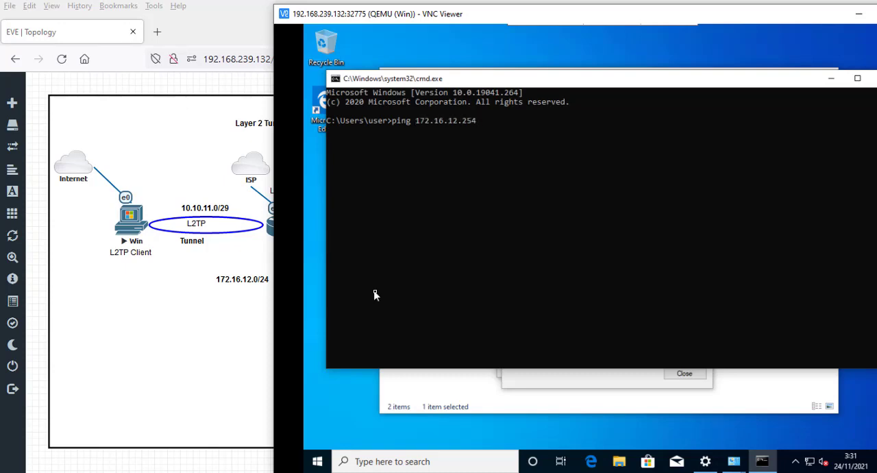
key(Return)
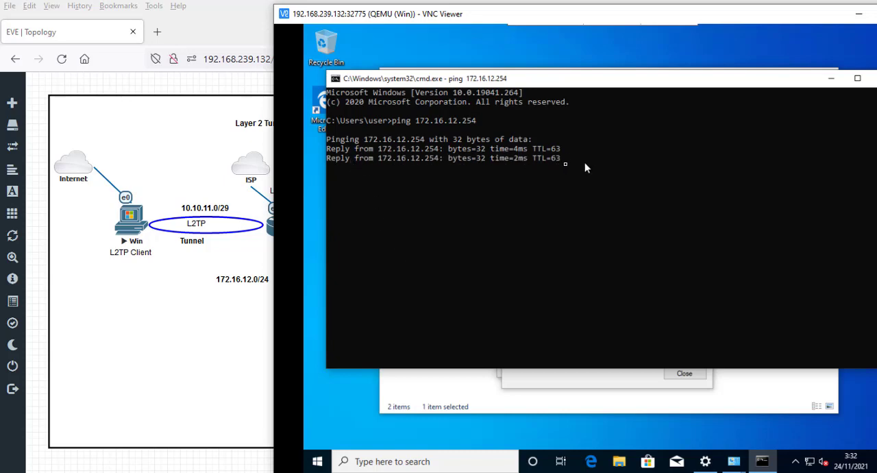
drag(651, 17, 747, 211)
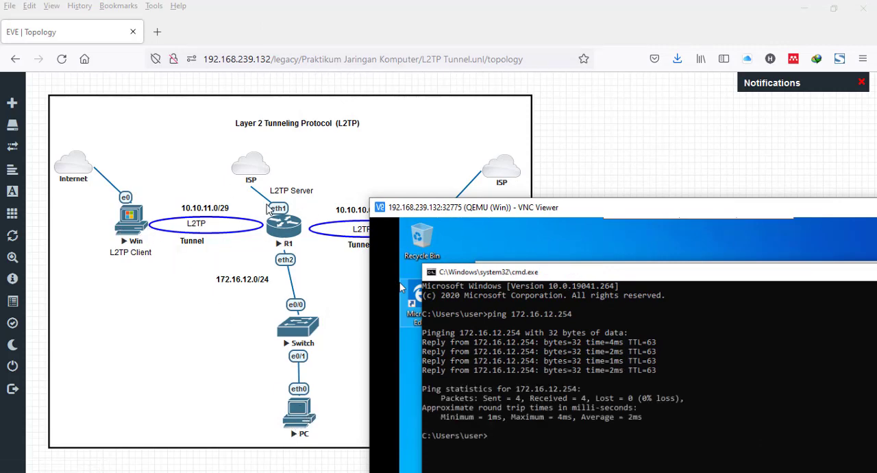
drag(564, 214, 456, 17)
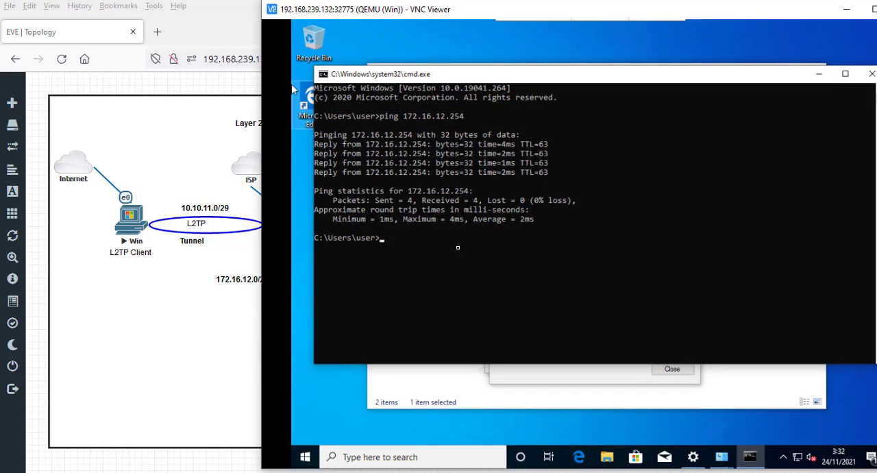
- Start a continuous ping to 172.16.12.254 with the -t option
key(Up)
text(-t)
key(Return)
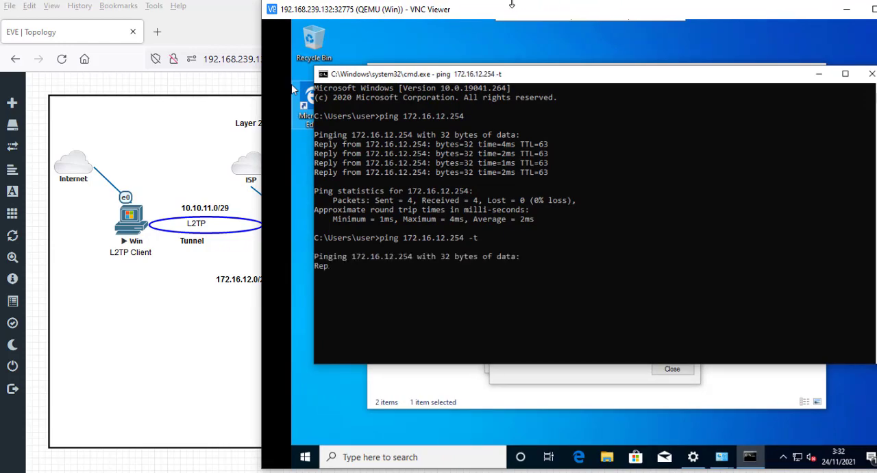
- Switch to the R1 WinBox session, close its open windows, and inspect the userrouter and userwin entries in the active PPP connections
key(alt+Tab)
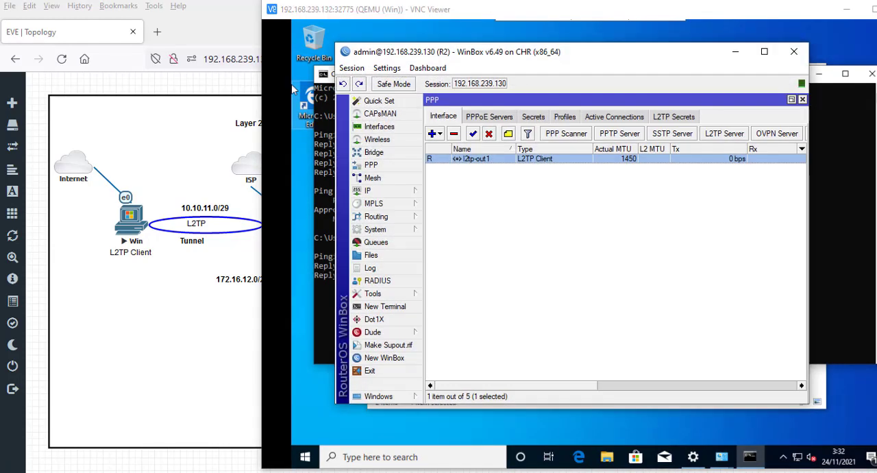
key(alt+Tab)
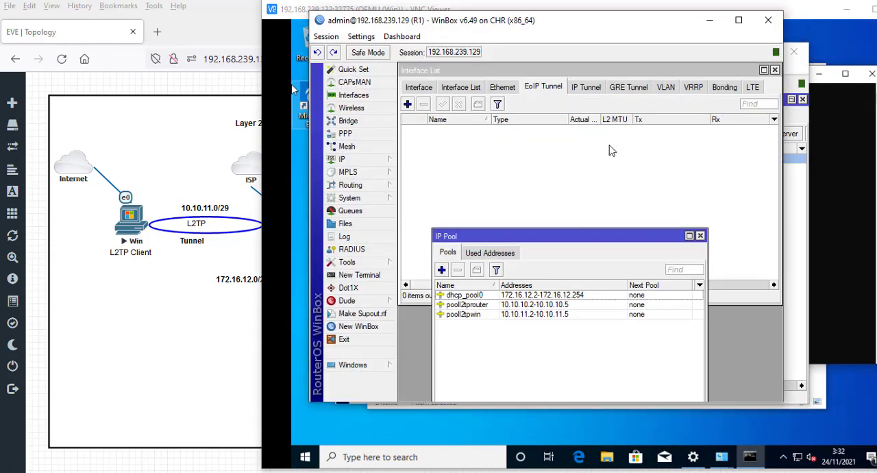
click(701, 235)
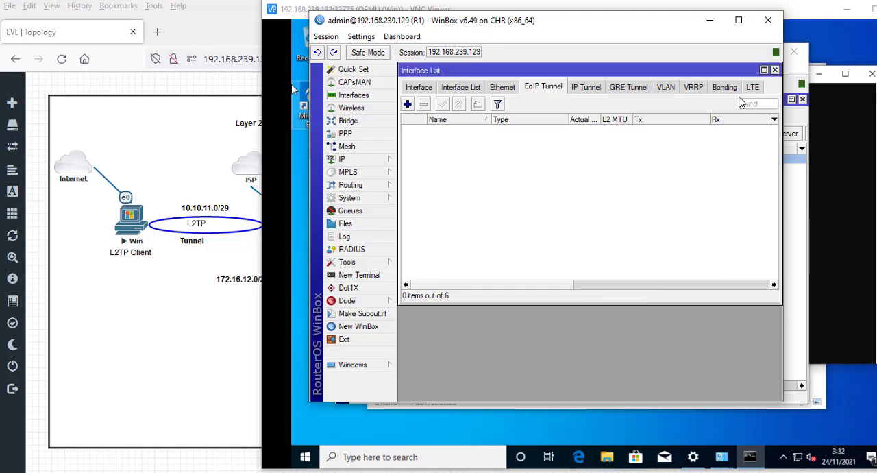
click(775, 72)
click(349, 134)
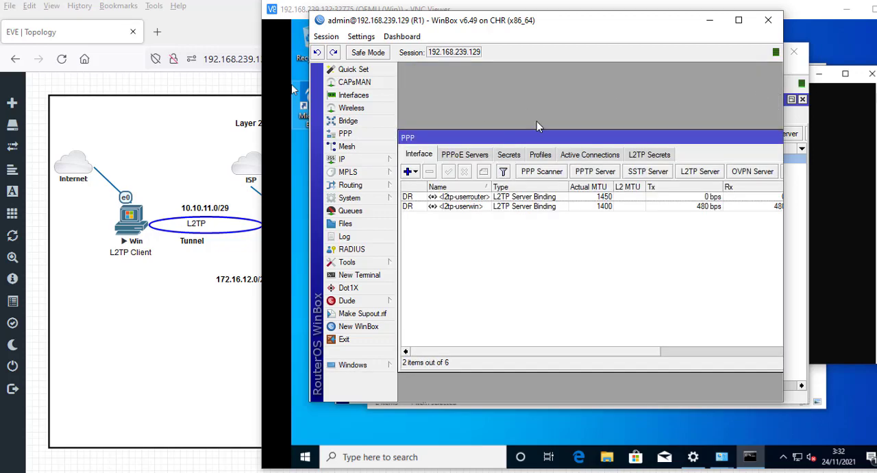
drag(536, 141, 533, 70)
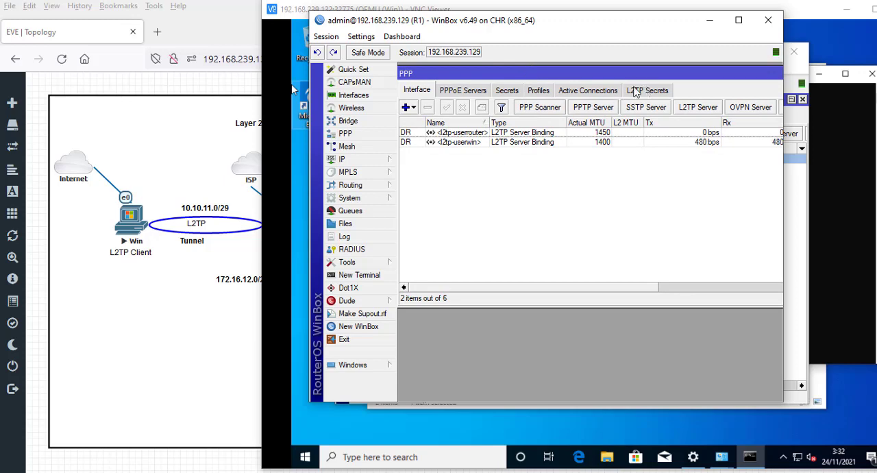
click(572, 93)
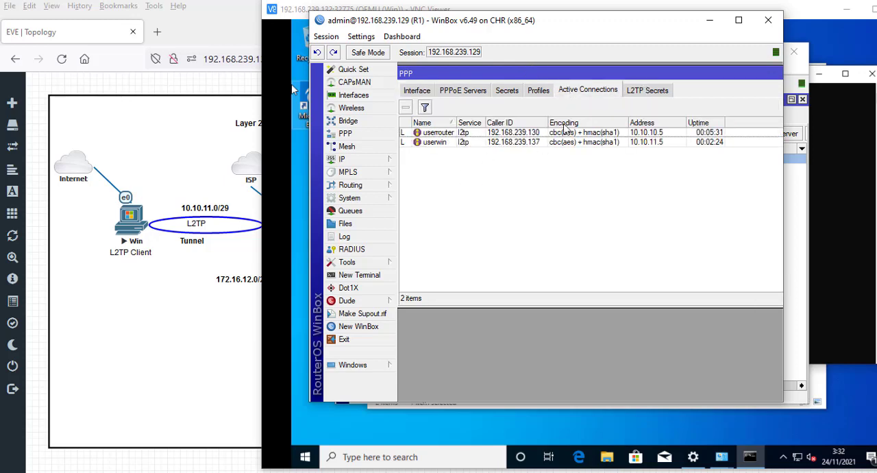
click(437, 144)
click(436, 134)
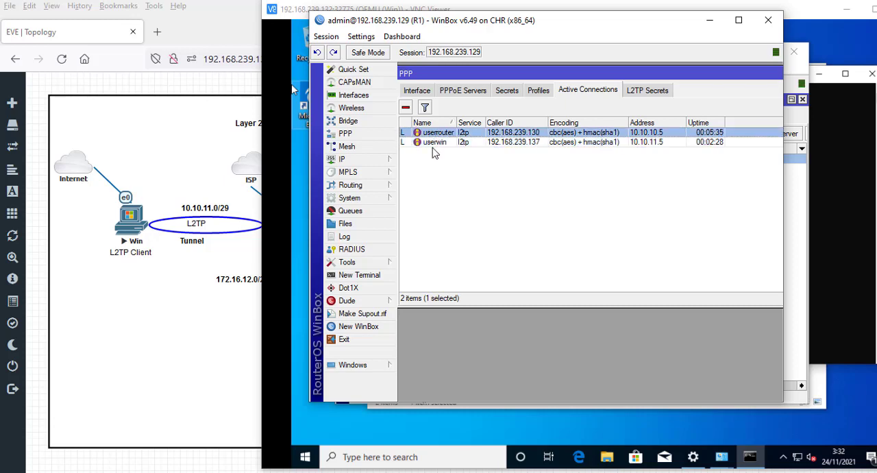
click(535, 143)
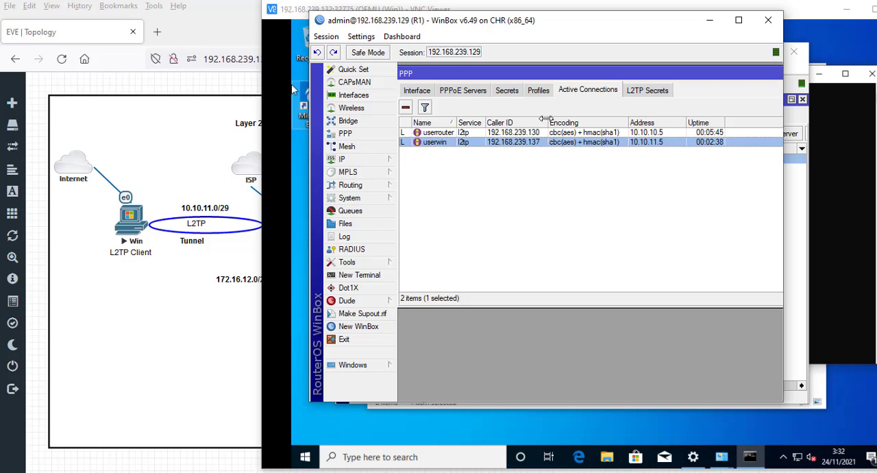
- Inspect the l2tp-userwin address in R1's IP address list and check the ping running on the Windows client
click(384, 161)
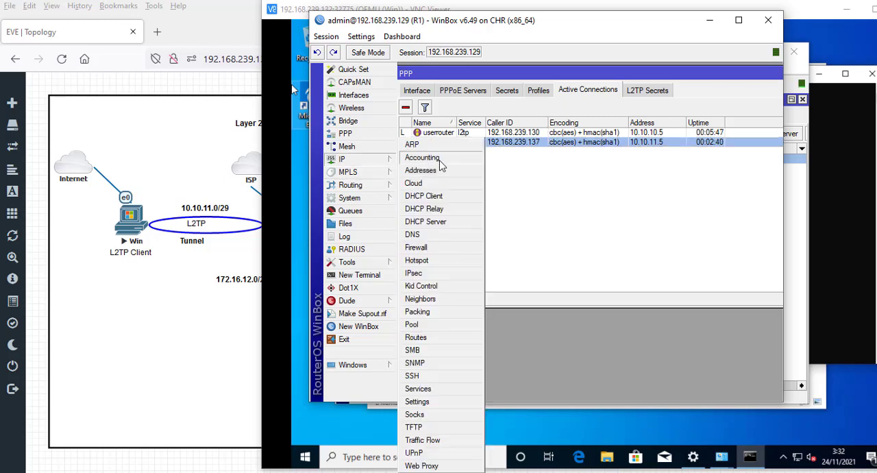
click(436, 171)
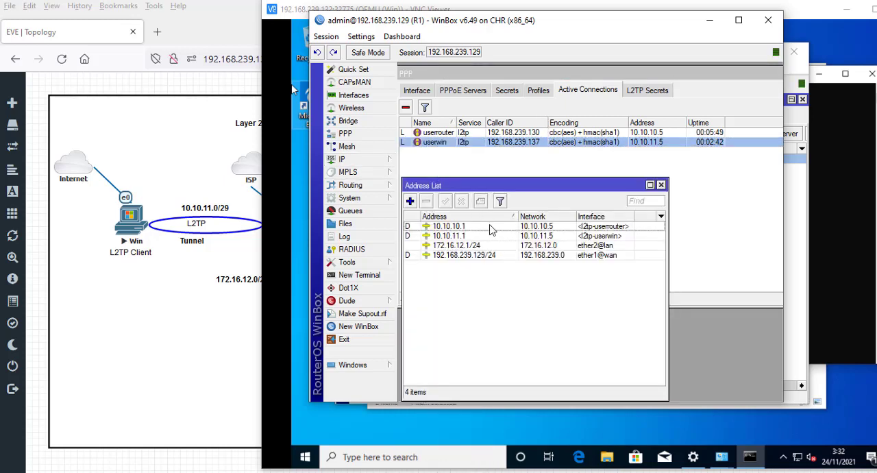
click(602, 235)
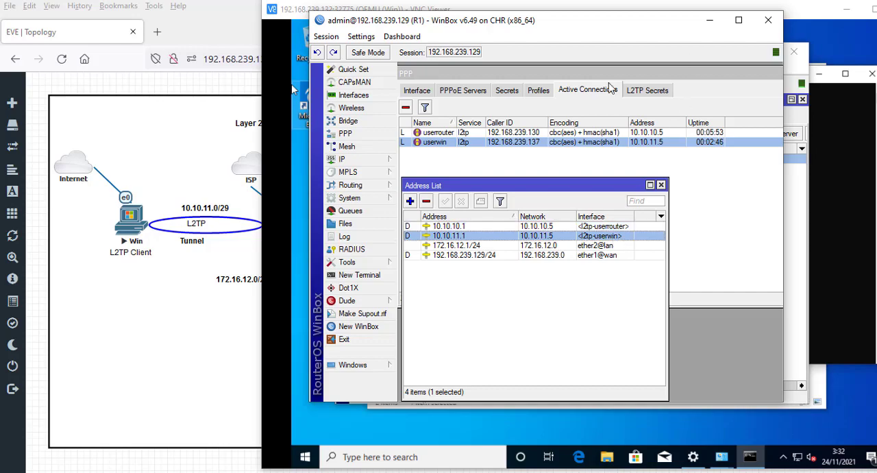
drag(586, 24, 695, 82)
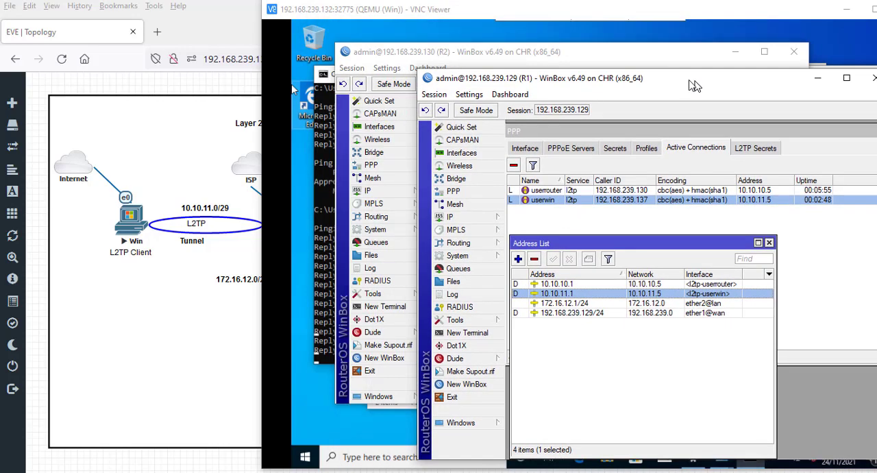
click(518, 10)
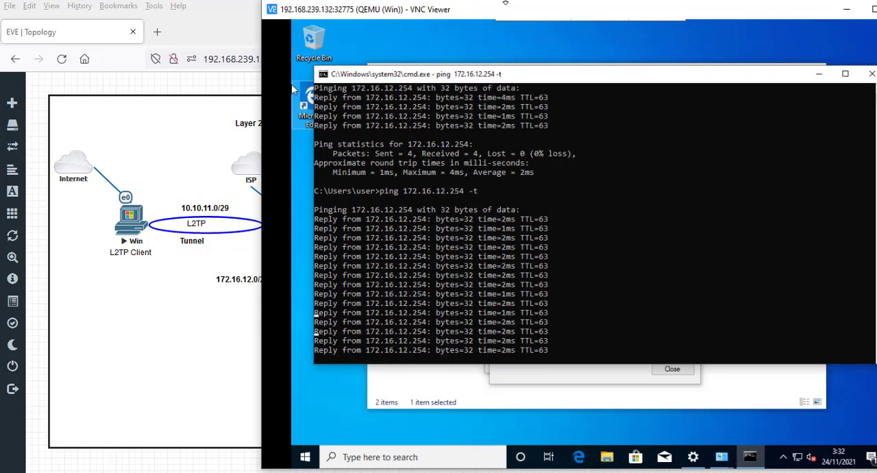
key(alt+Tab)
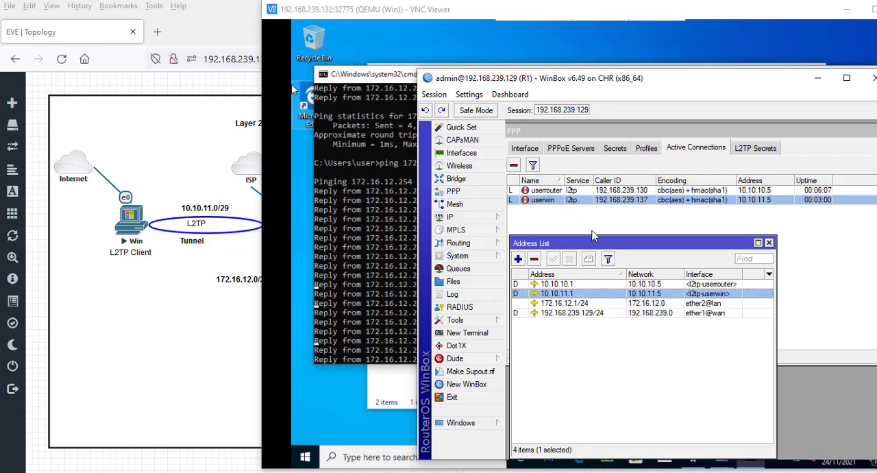
- Disable the userwin PPP secret on R1 and remove userwin's active connection
click(615, 148)
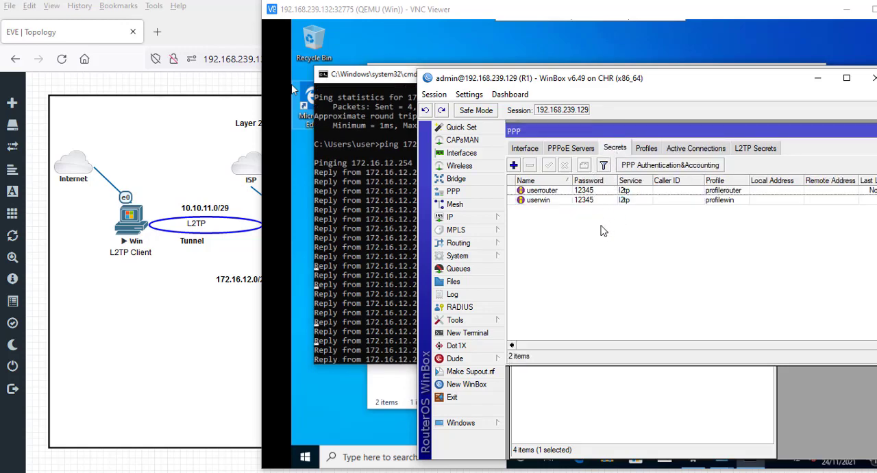
click(557, 201)
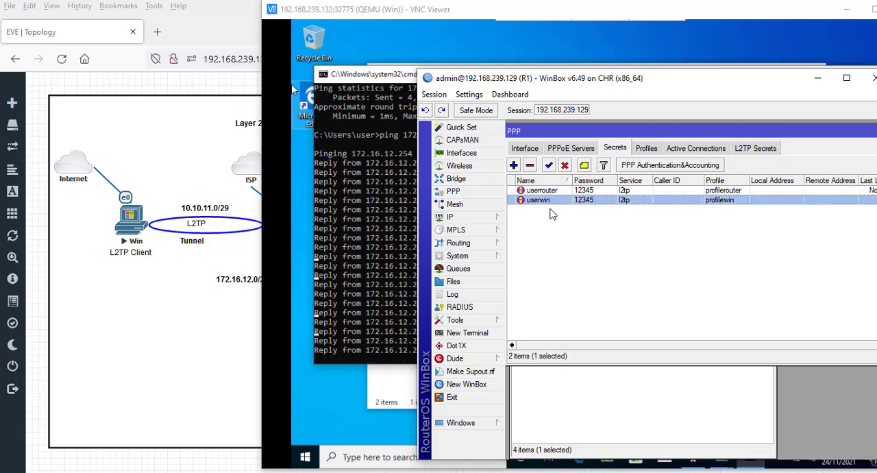
click(567, 169)
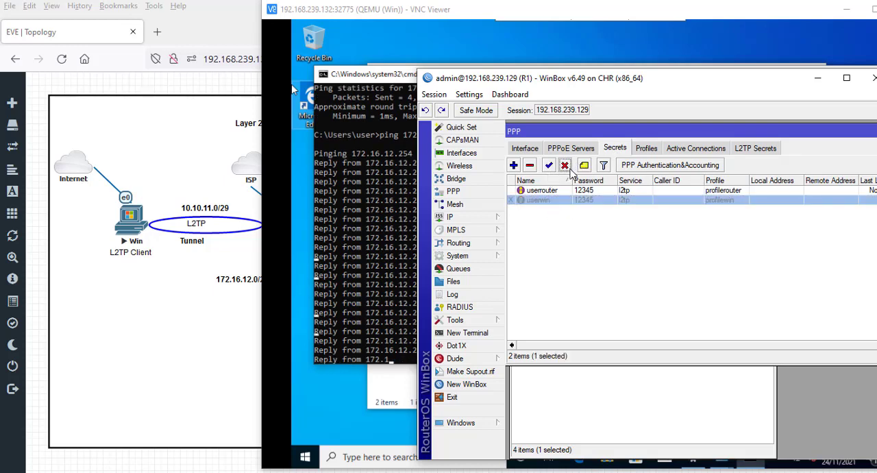
click(714, 149)
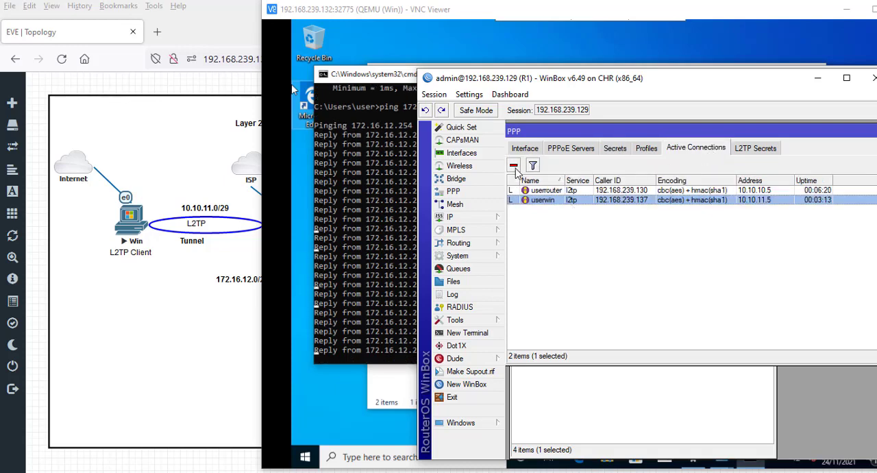
click(514, 167)
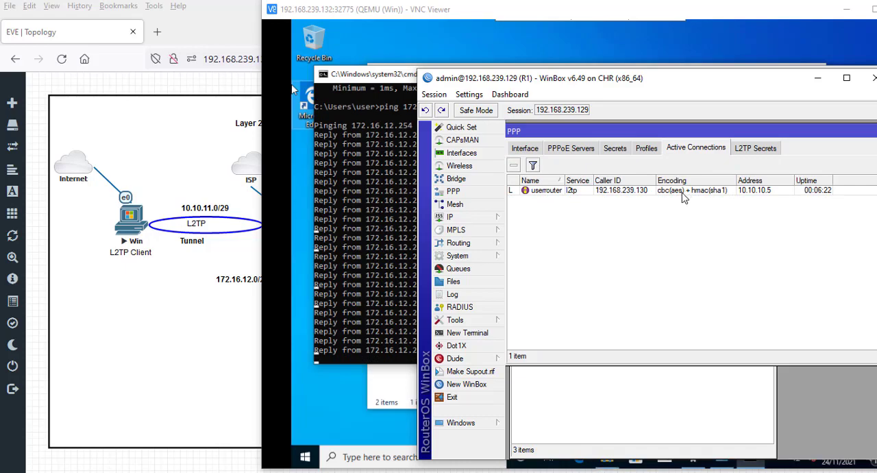
- Recheck the PPP secrets on R1 and open its log to review the userwin session events
click(613, 150)
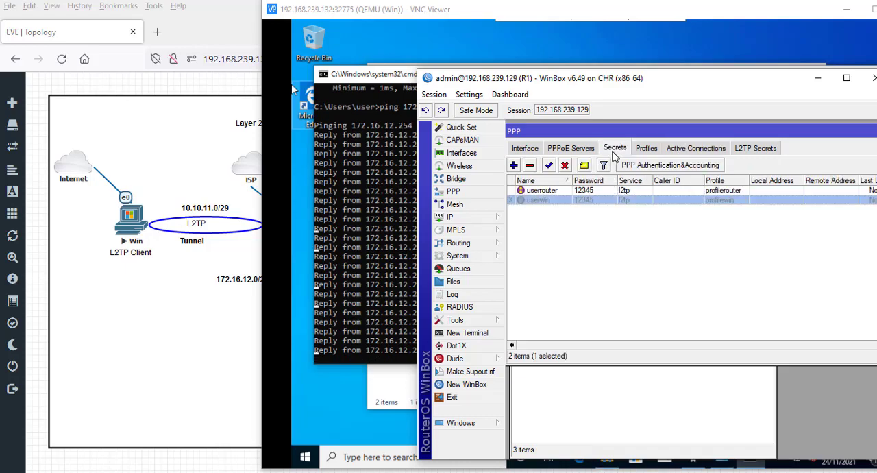
drag(599, 78, 577, 62)
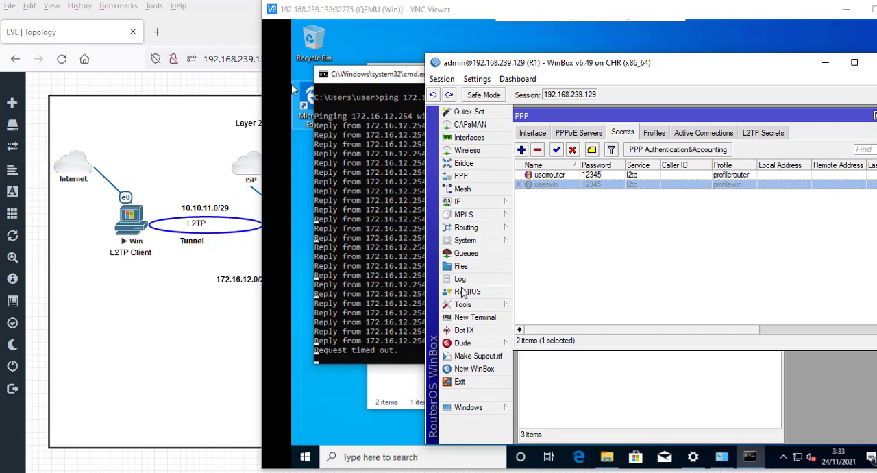
click(460, 281)
drag(697, 71, 552, 40)
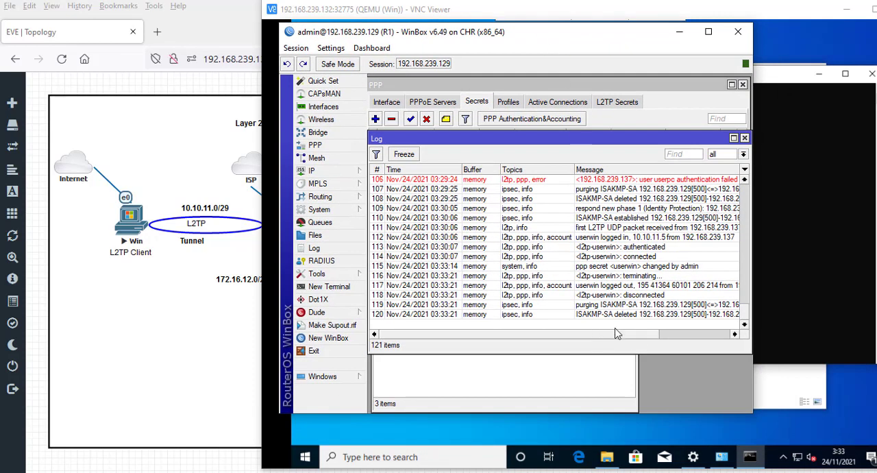
- Read the full messages of userwin's disconnection events in R1's log and close the log
drag(615, 335, 697, 348)
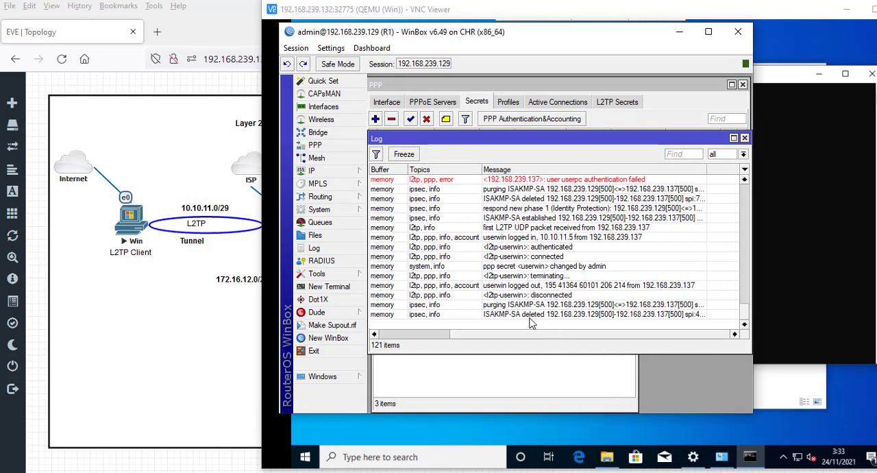
drag(577, 333, 486, 348)
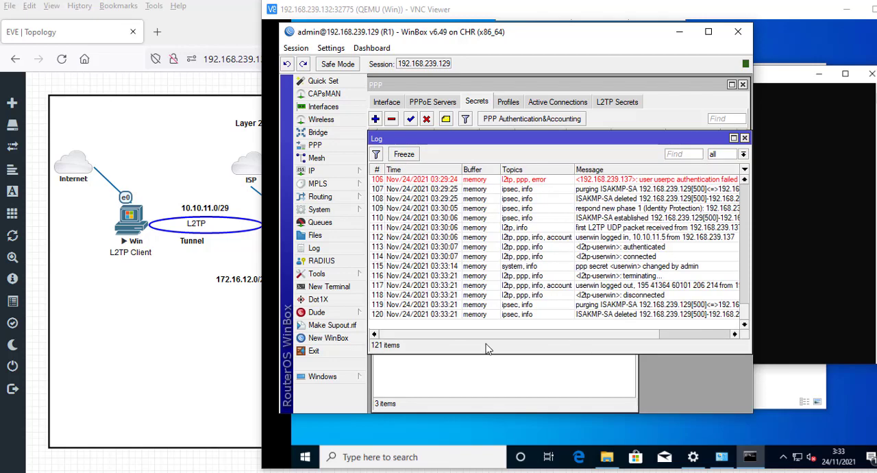
click(744, 138)
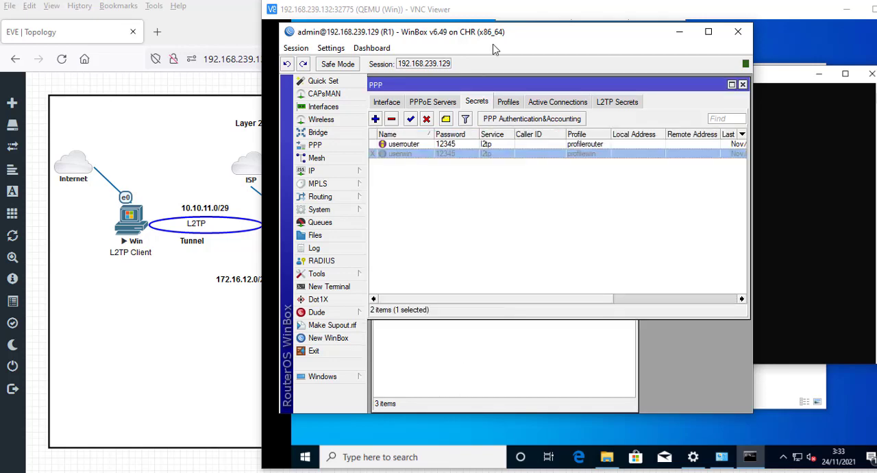
- Re-enable the userwin PPP secret on R1 and open the active PPP connections
drag(514, 34, 643, 102)
click(540, 188)
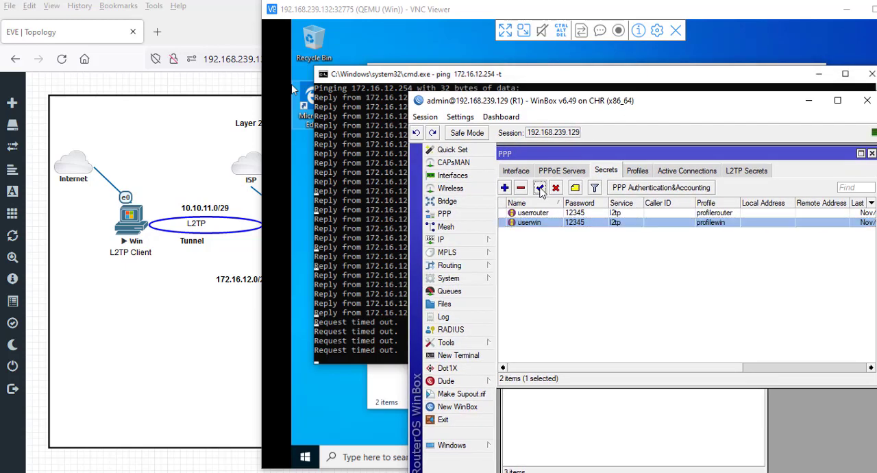
click(687, 170)
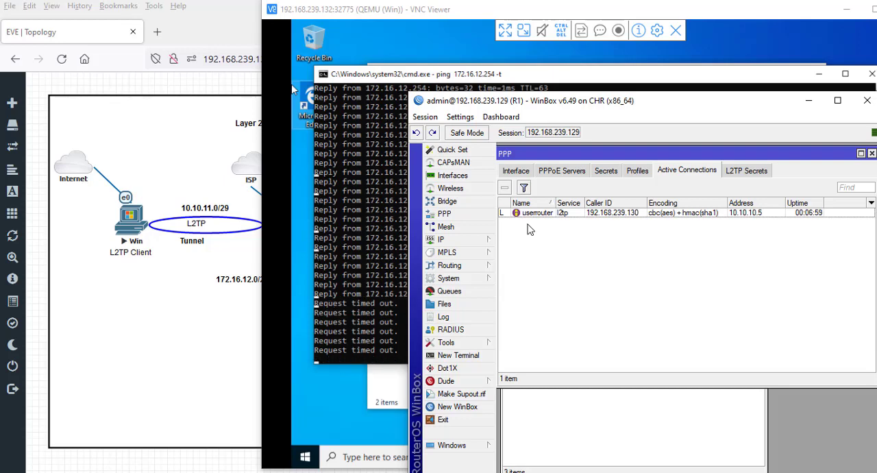
- Examine the continuous ping to 172.16.12.254 on the Windows client alongside the R1 and R2 WinBox sessions
click(395, 11)
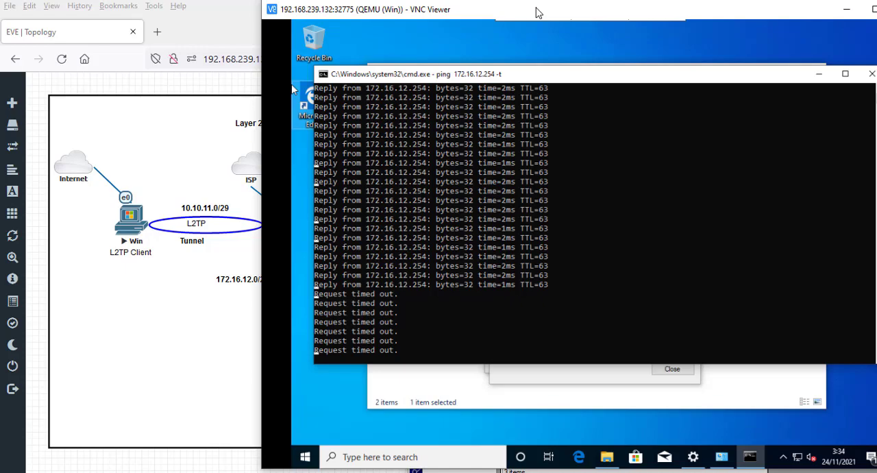
drag(538, 13, 452, 12)
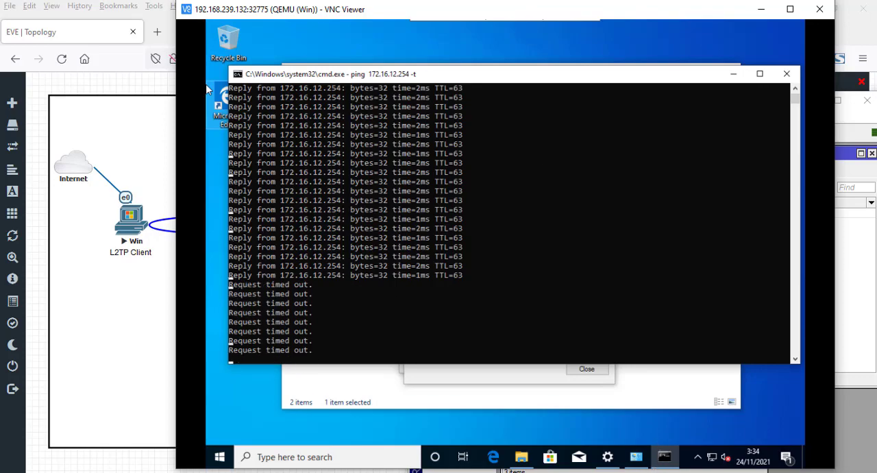
key(alt+Tab)
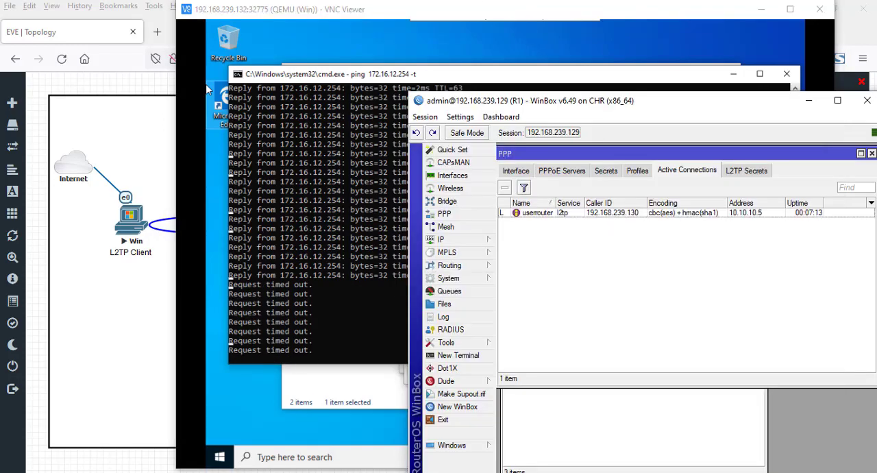
key(alt+Tab)
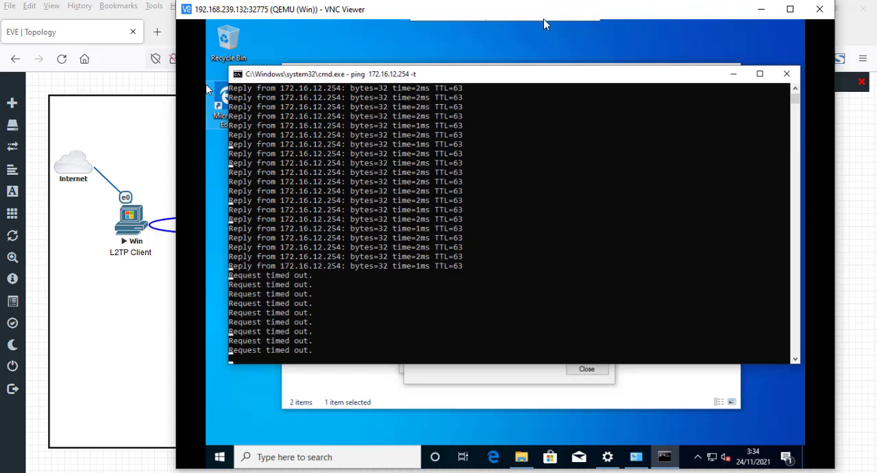
key(alt+Tab)
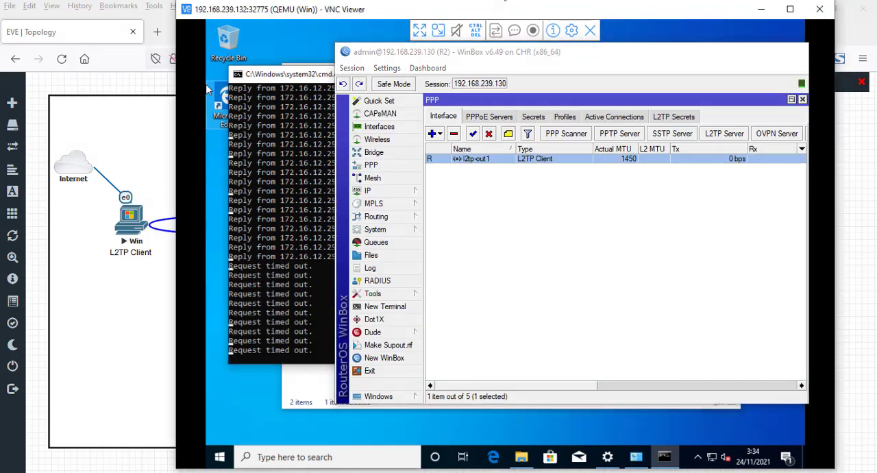
key(alt+Tab)
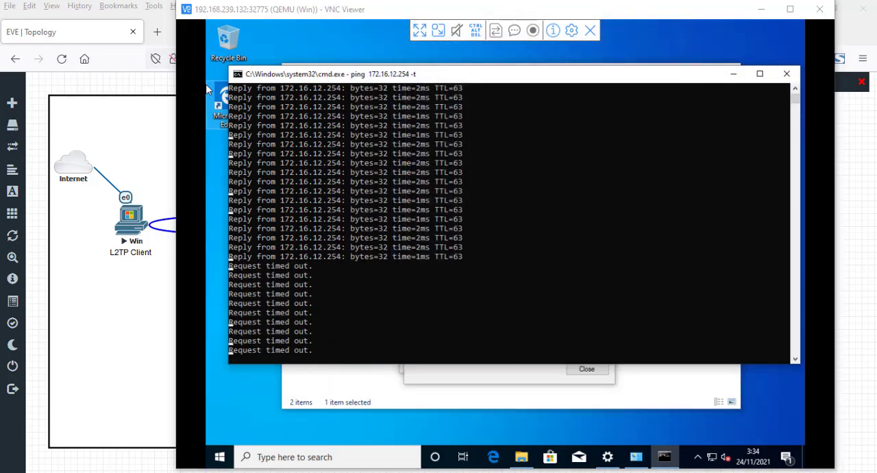
key(alt+Tab)
key(alt+Tab)
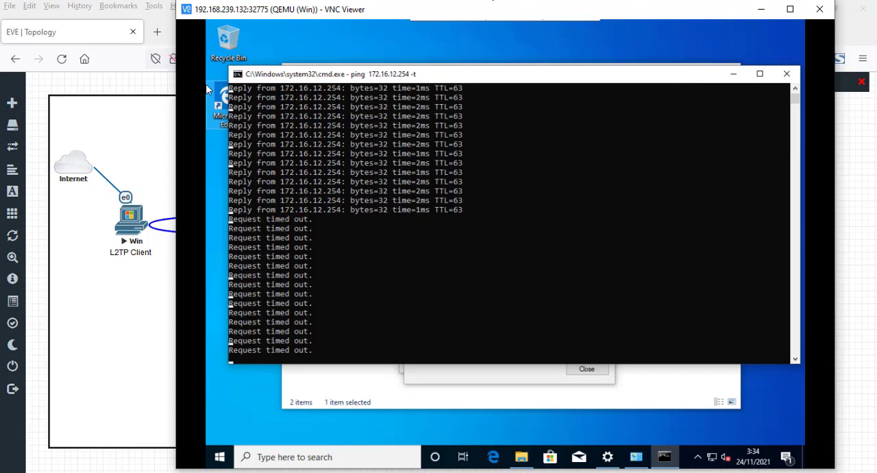
- Review R1's PPP profiles and active connections, then minimize the R1 WinBox session
key(alt+Tab)
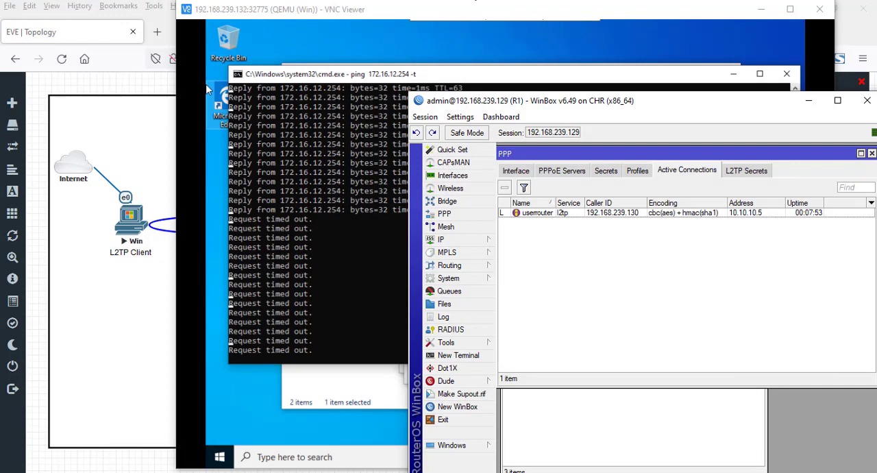
click(637, 171)
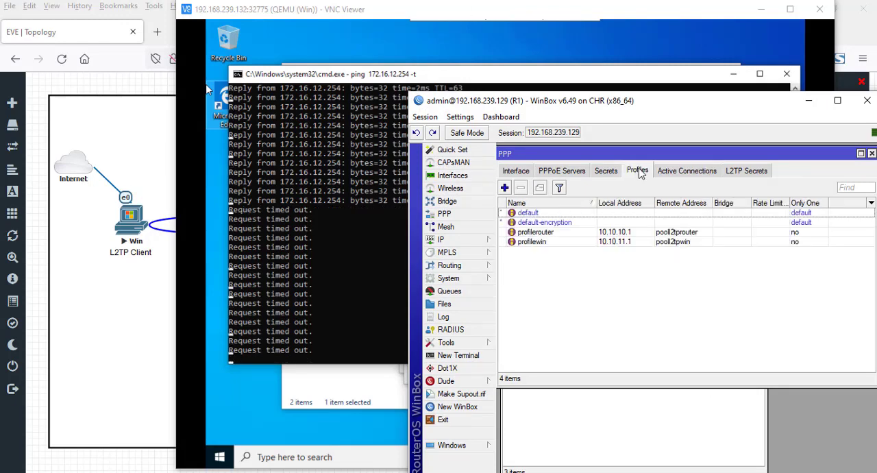
click(699, 174)
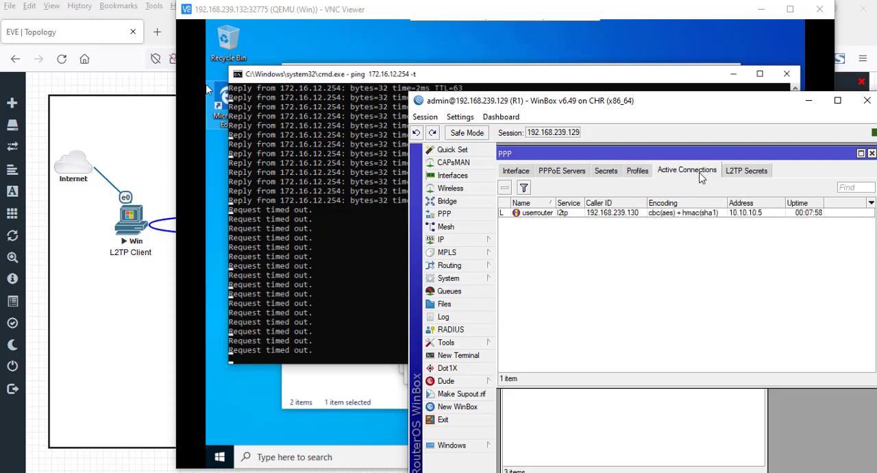
click(809, 101)
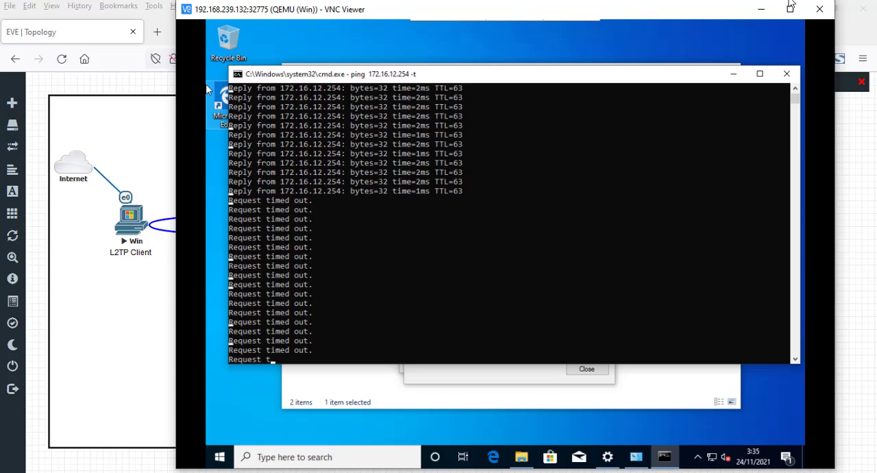
- Try to restore control of the Windows client by closing and reopening its VNC session at 192.168.239.132:32775
click(820, 10)
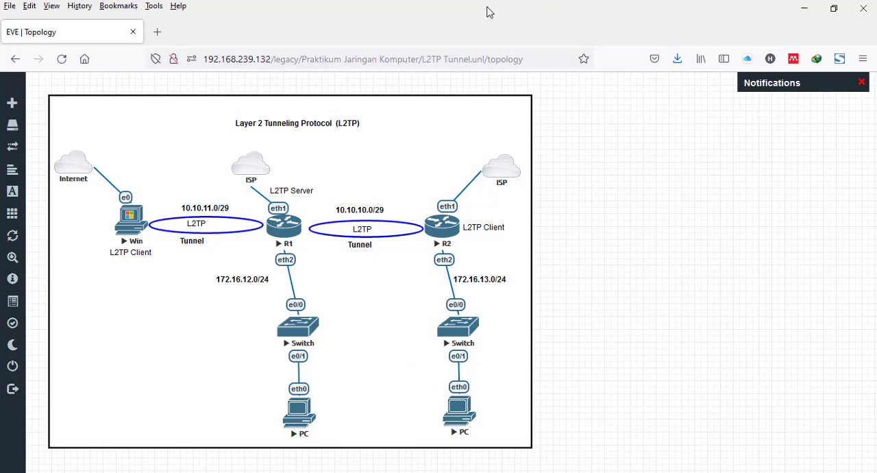
click(594, 1)
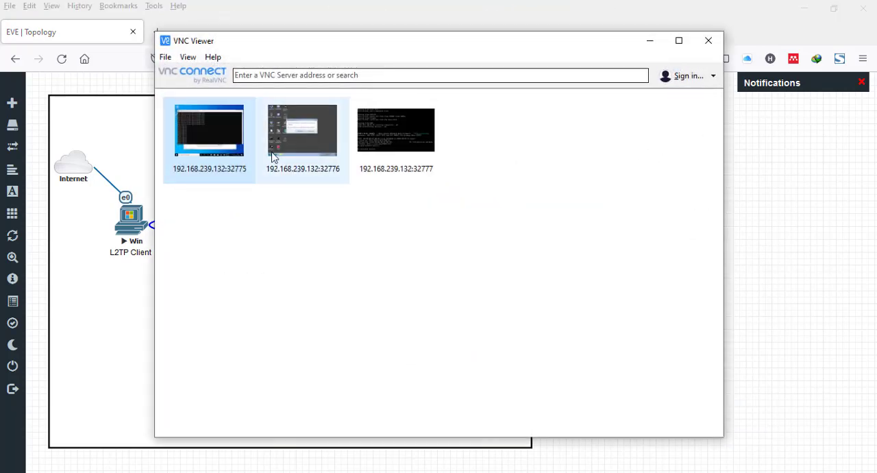
double_click(229, 144)
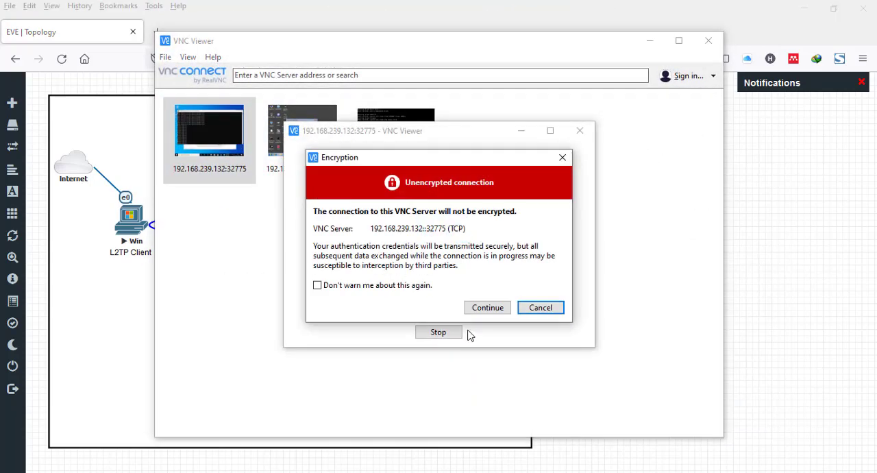
click(491, 307)
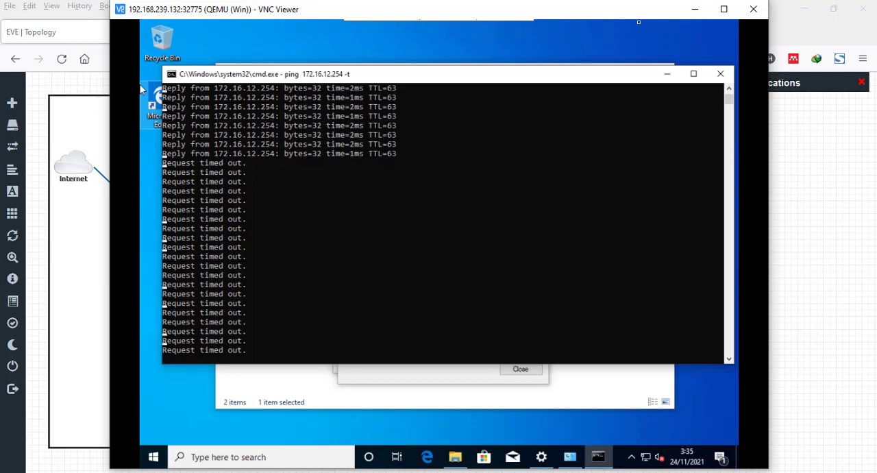
- Close the client's VNC session, restart the Win node in the EVE topology by stopping and starting it, and dismiss the notifications
click(754, 8)
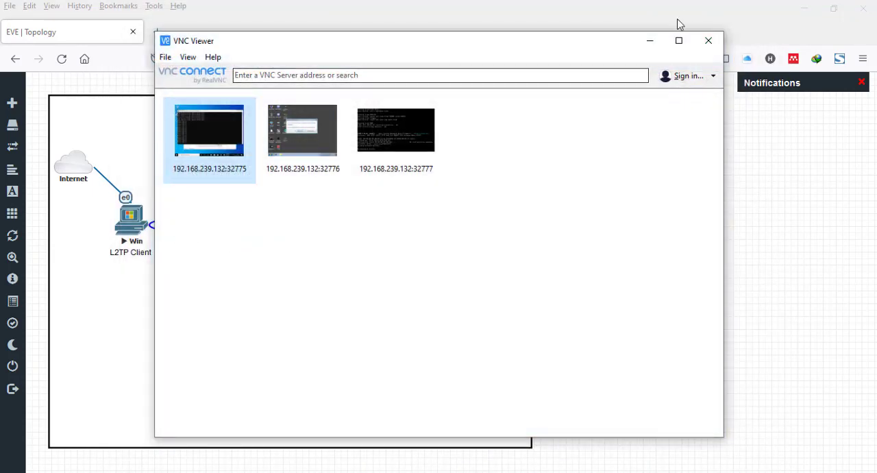
click(650, 41)
right_click(128, 215)
click(152, 238)
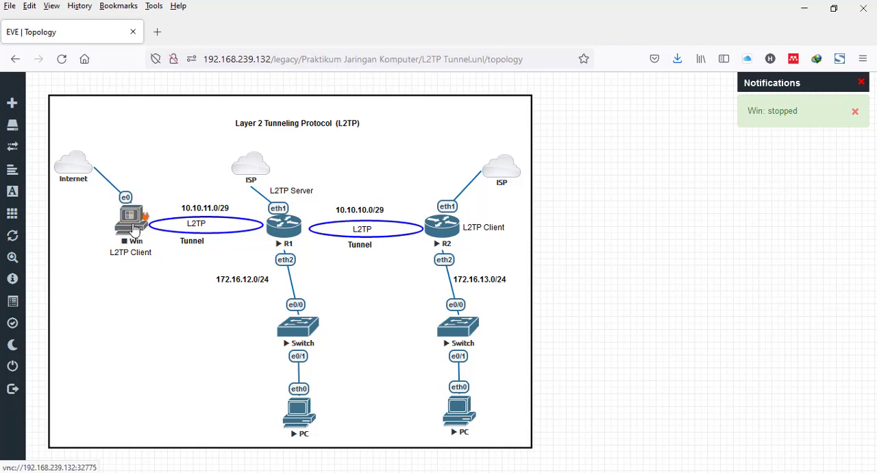
right_click(135, 228)
click(176, 253)
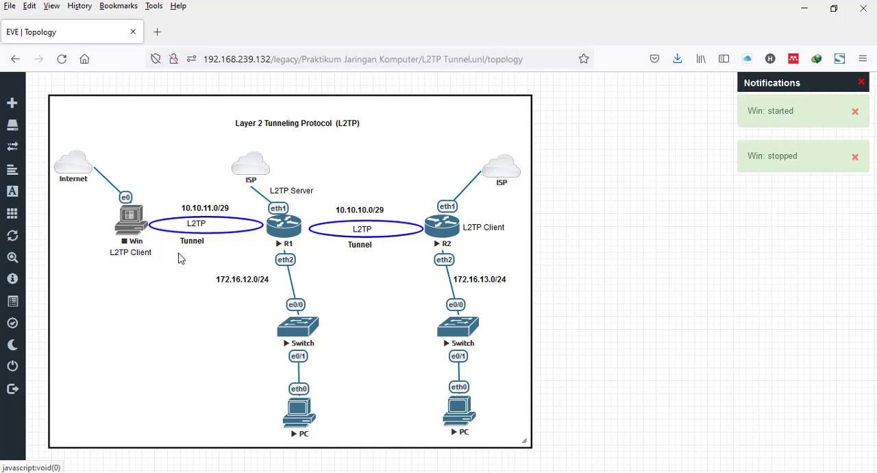
click(861, 83)
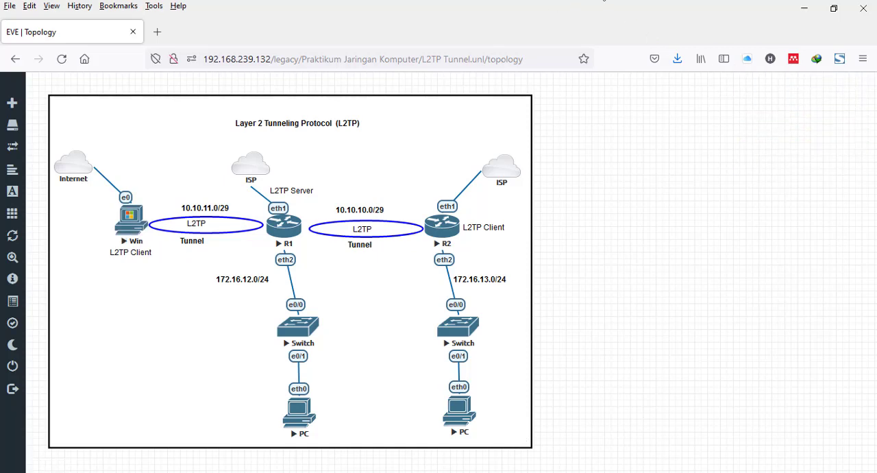
- Reconnect VNC Viewer to the Windows client at 192.168.239.132:32775, accepting the unencrypted connection, and minimize the VNC windows while it boots
click(590, 1)
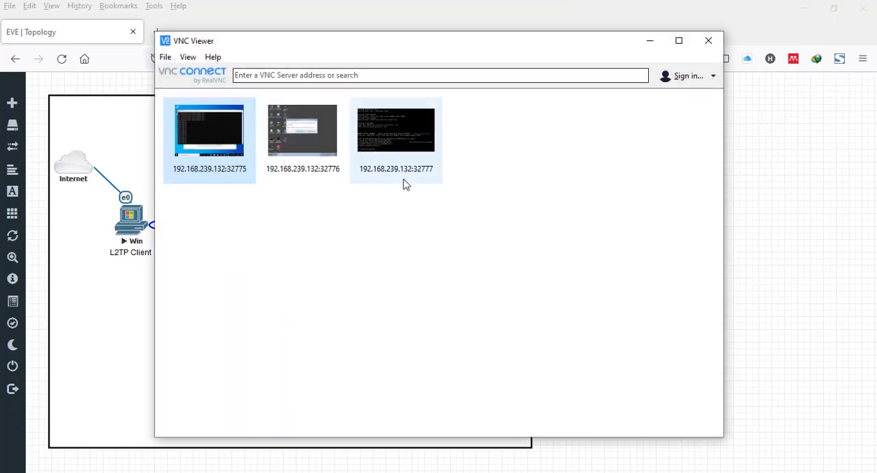
double_click(200, 141)
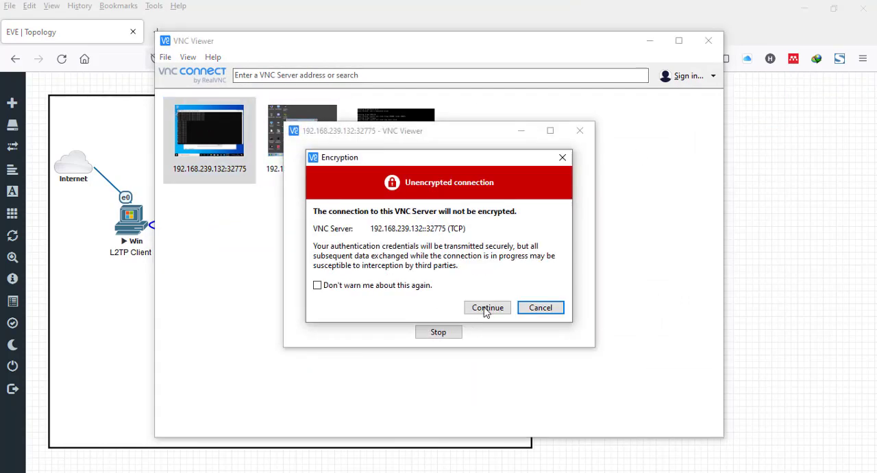
click(487, 308)
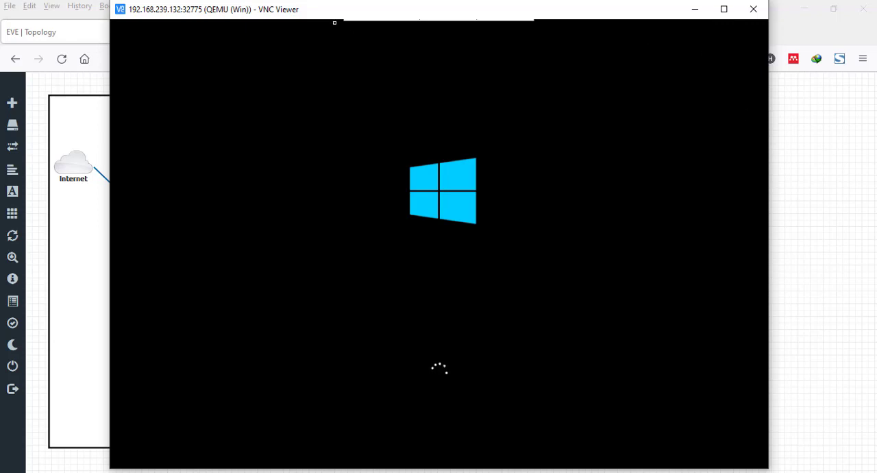
drag(315, 14, 421, 97)
click(649, 41)
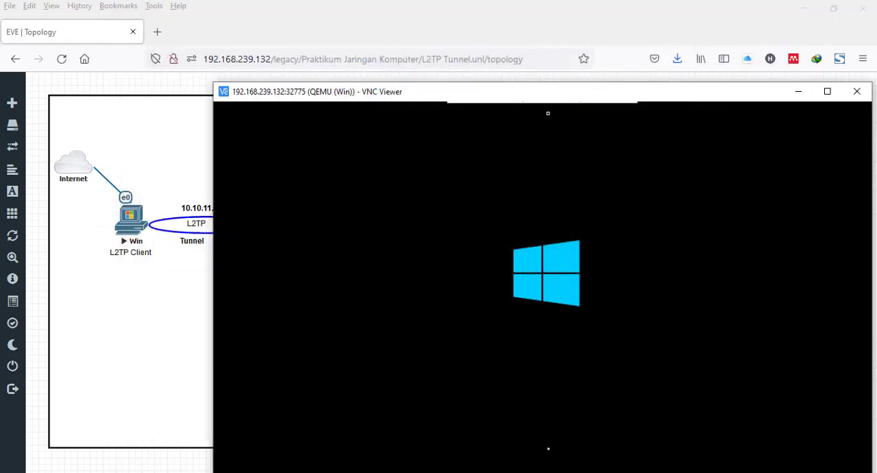
click(805, 91)
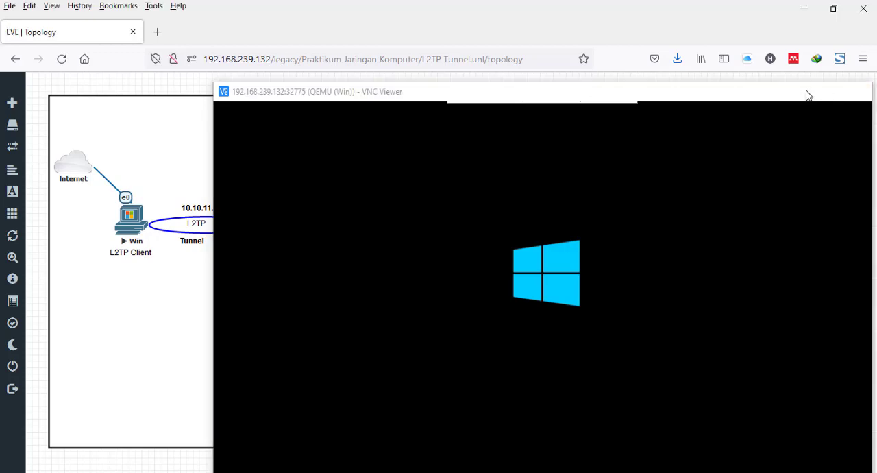